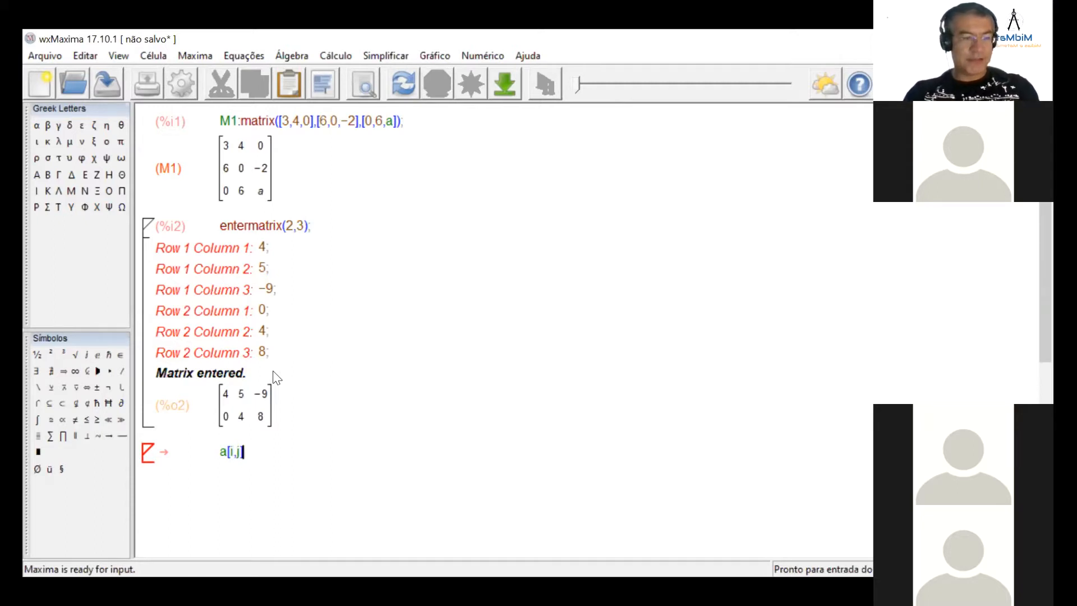
Complete the array definition as a[i,j]:=i+j$ and evaluate the cell
{"action": "type", "text": ":"}
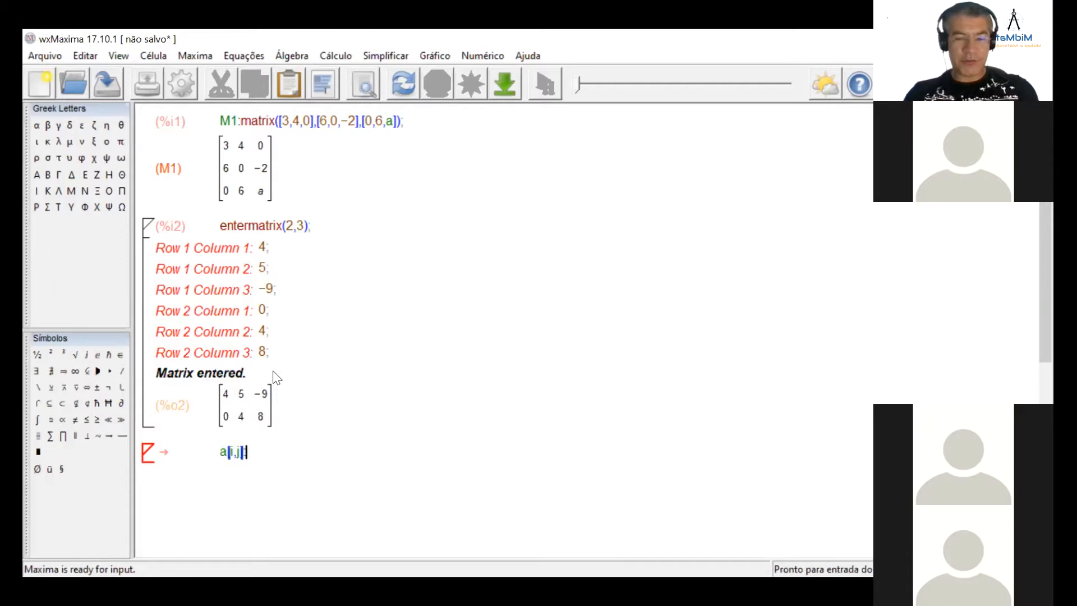
{"action": "type", "text": "=i"}
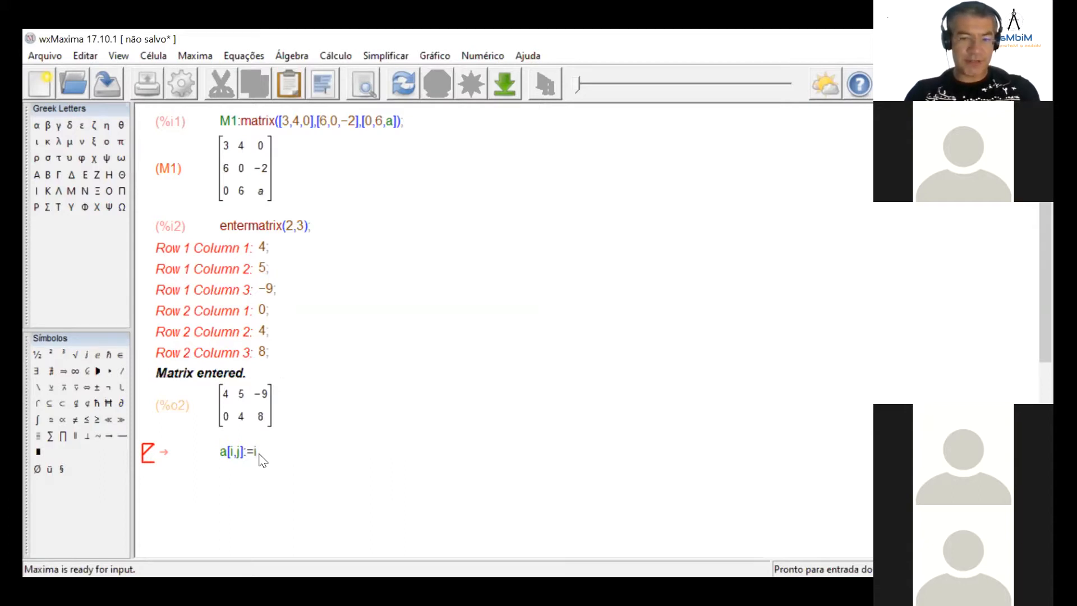
{"action": "type", "text": "+j"}
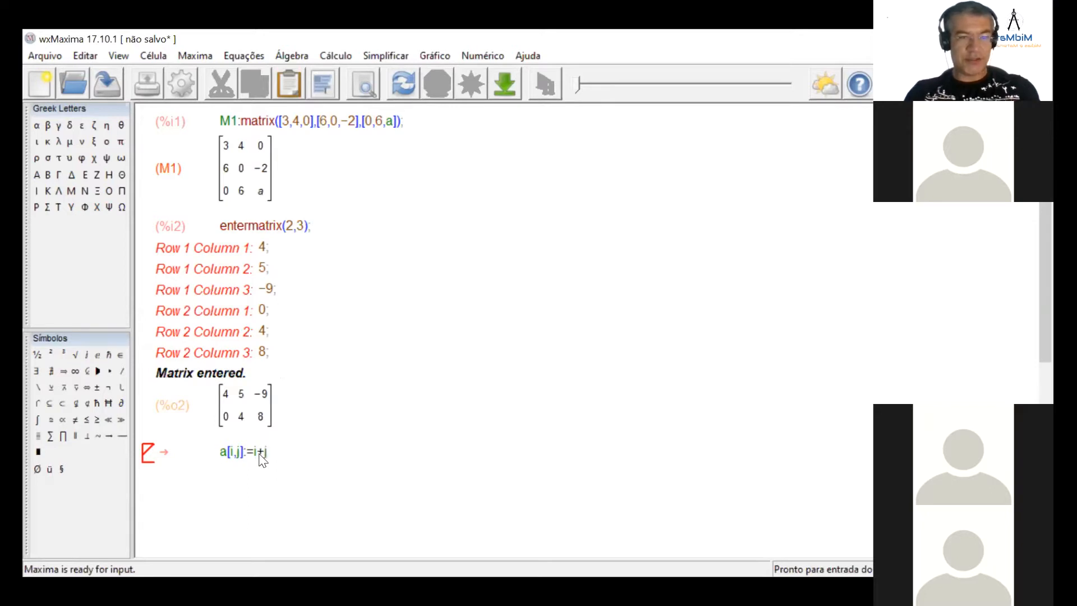
{"action": "type", "text": "$"}
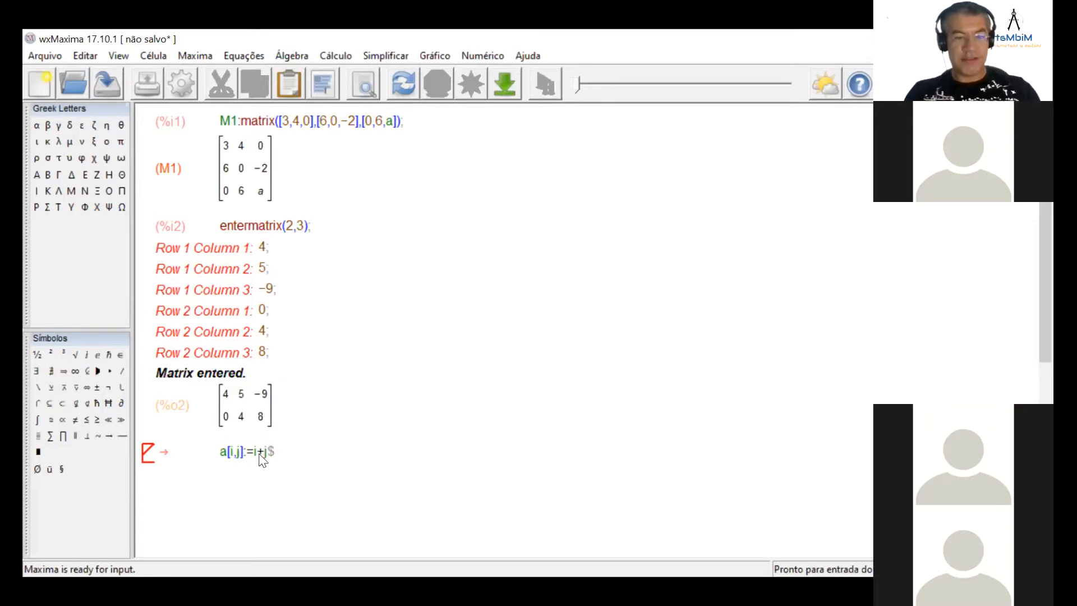
{"action": "key", "text": "shift+Return"}
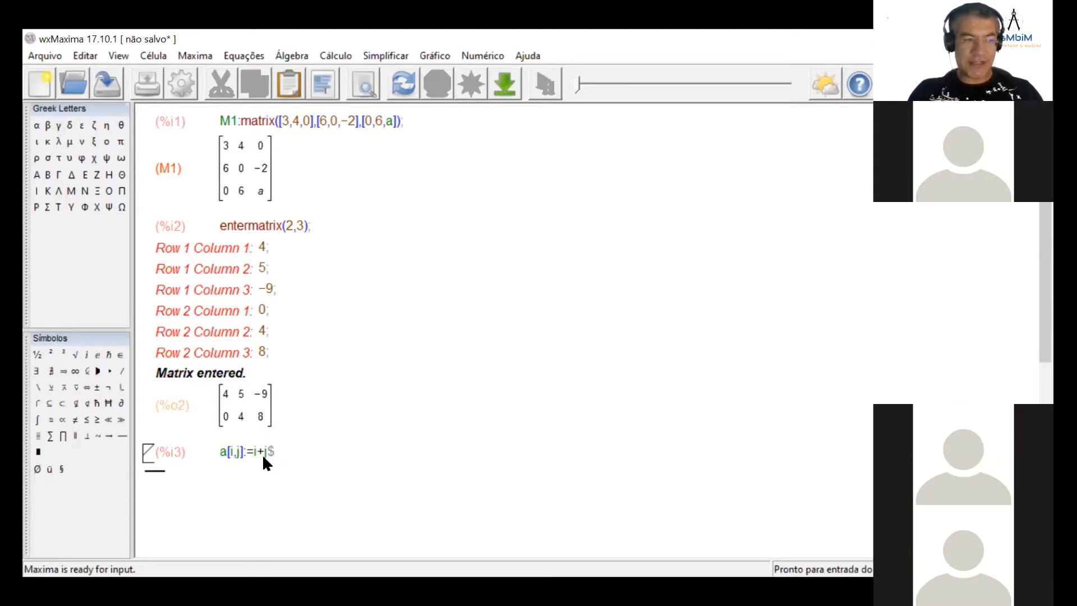
Generate a matrix with 2 rows and 5 columns from array a by evaluating genmatrix(a,2,5)
{"action": "type", "text": "genmatrix"}
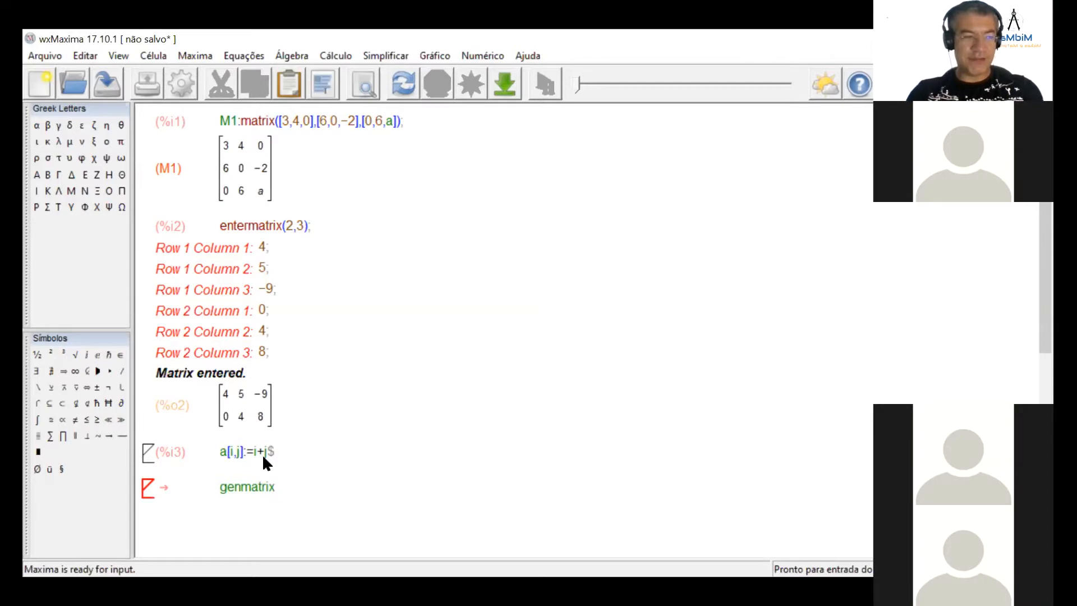
{"action": "type", "text": "(a,"}
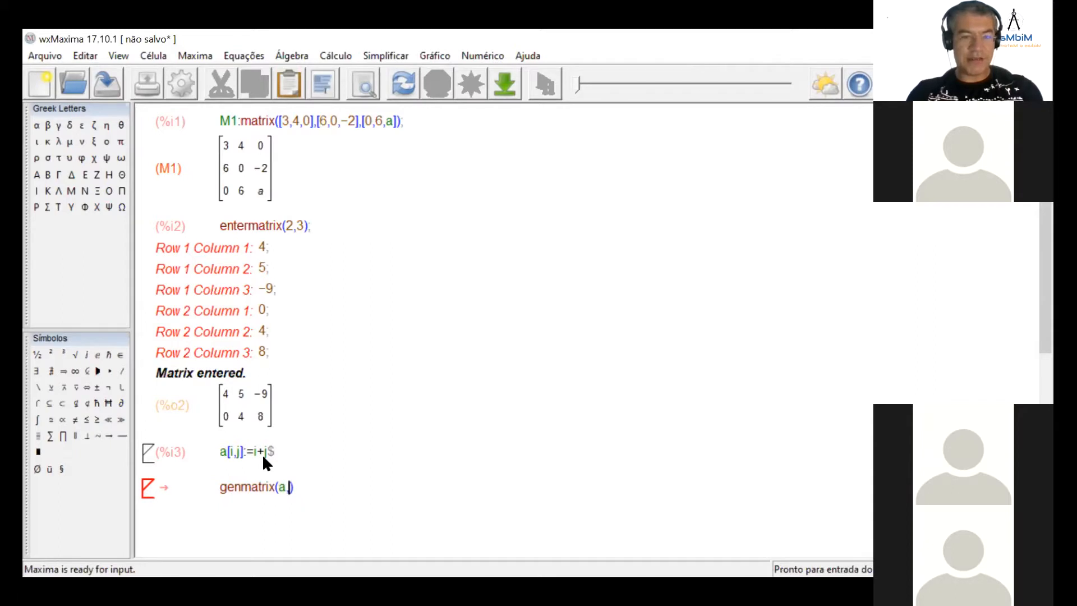
{"action": "type", "text": "2"}
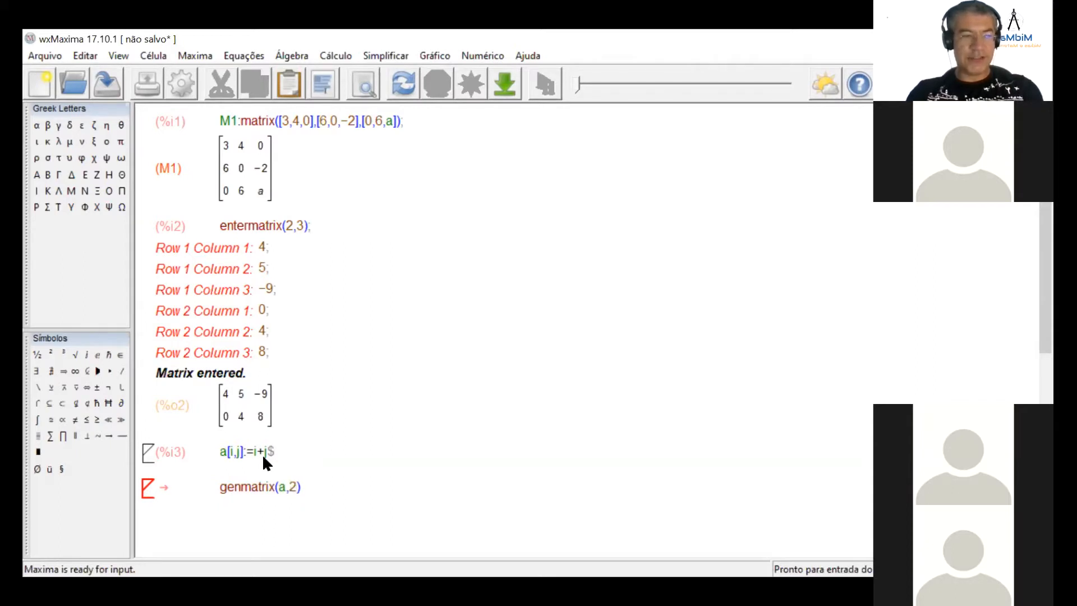
{"action": "type", "text": ",5"}
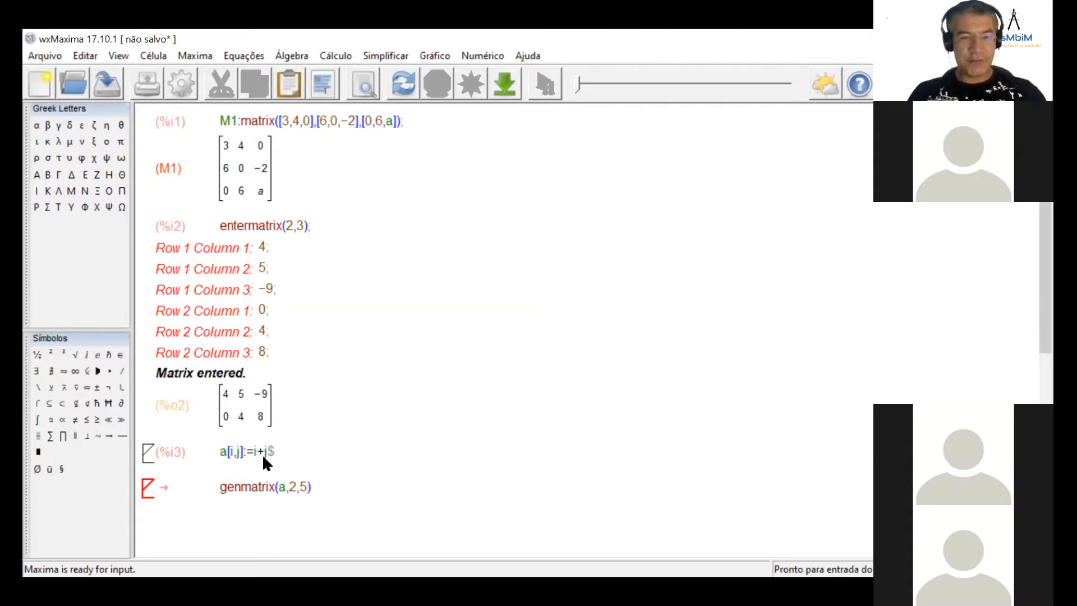
{"action": "key", "text": "shift+Return"}
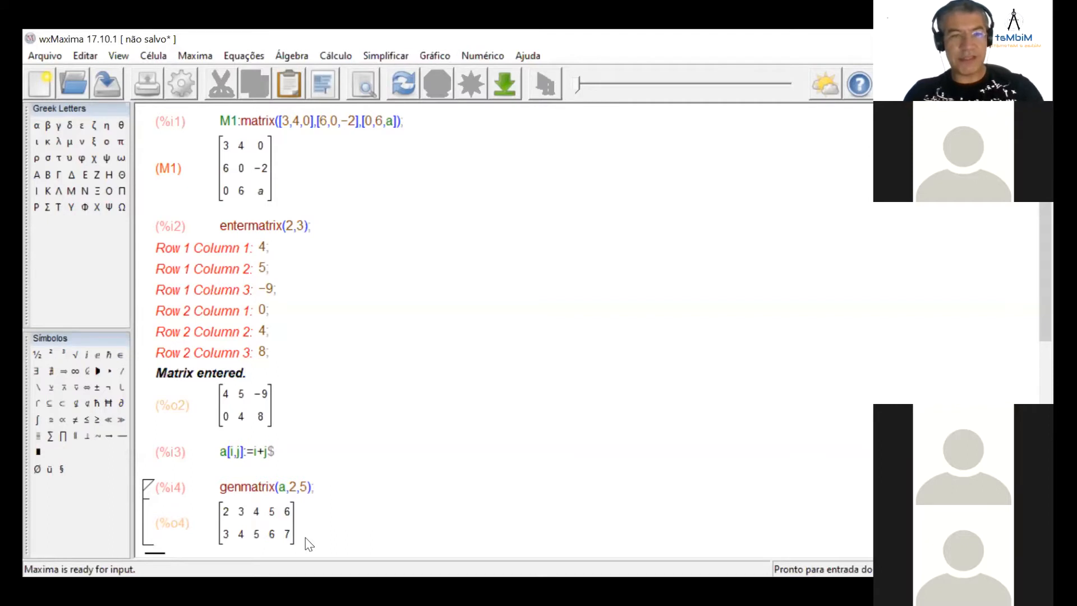
{"action": "left_click", "coordinate": [255, 457]}
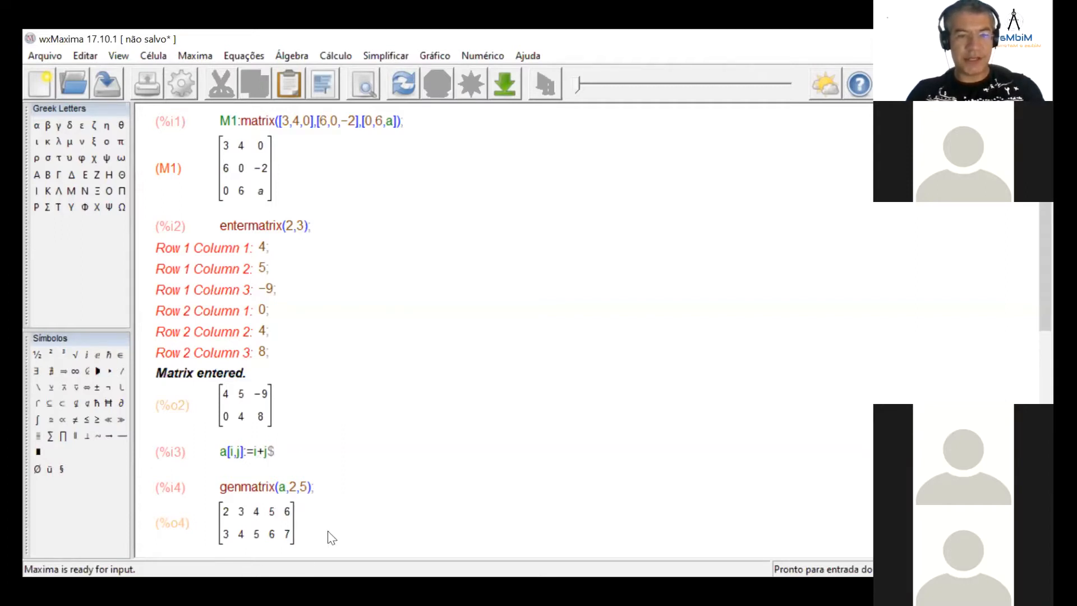
{"action": "type", "text": "a"}
{"action": "key", "text": "Down"}
{"action": "key", "text": "Return"}
{"action": "key", "text": "Return"}
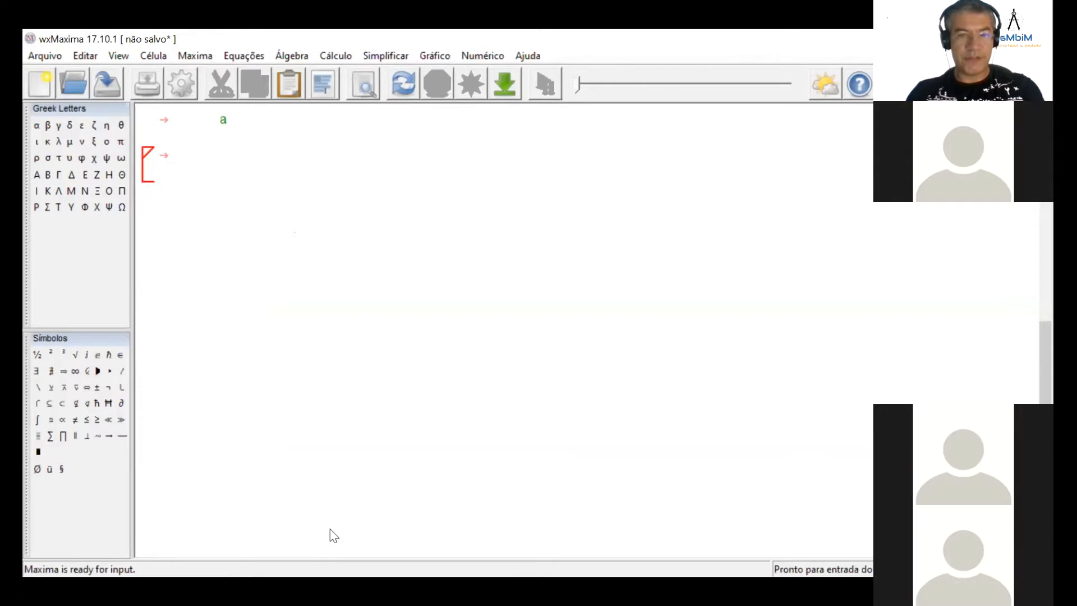
{"action": "key", "text": "Up"}
{"action": "key", "text": "Up"}
{"action": "key", "text": "Down"}
{"action": "key", "text": "Up"}
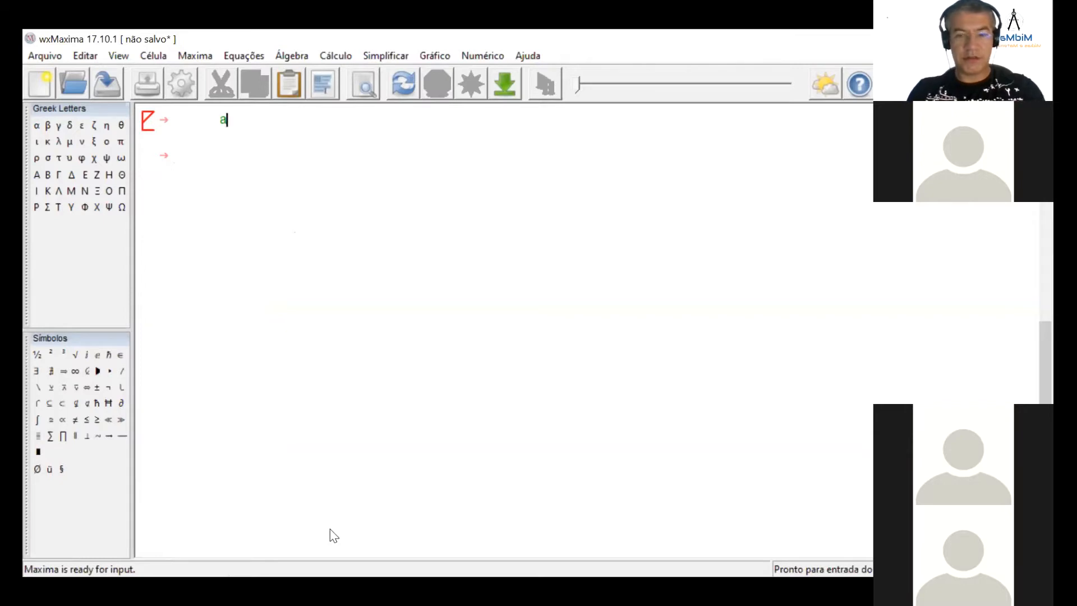
{"action": "key", "text": "BackSpace"}
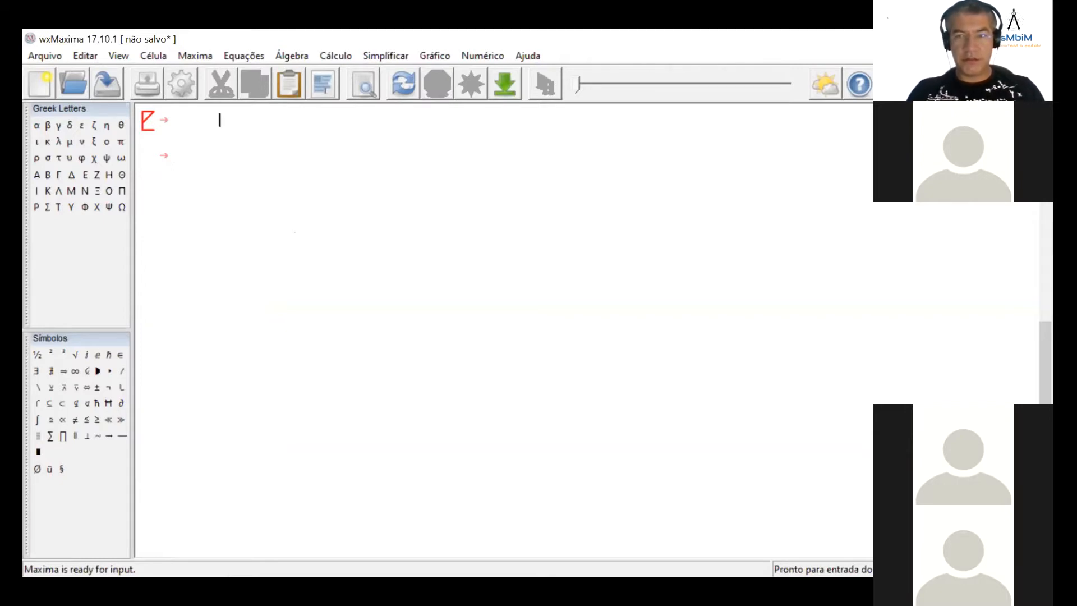
Define the array elements as a[i,j]:=2*i$ in the cell below the generated matrix and evaluate it
{"action": "scroll", "coordinate": [1031, 378], "scroll_direction": "up", "scroll_amount": 3}
{"action": "scroll", "coordinate": [1027, 364], "scroll_direction": "up", "scroll_amount": 2}
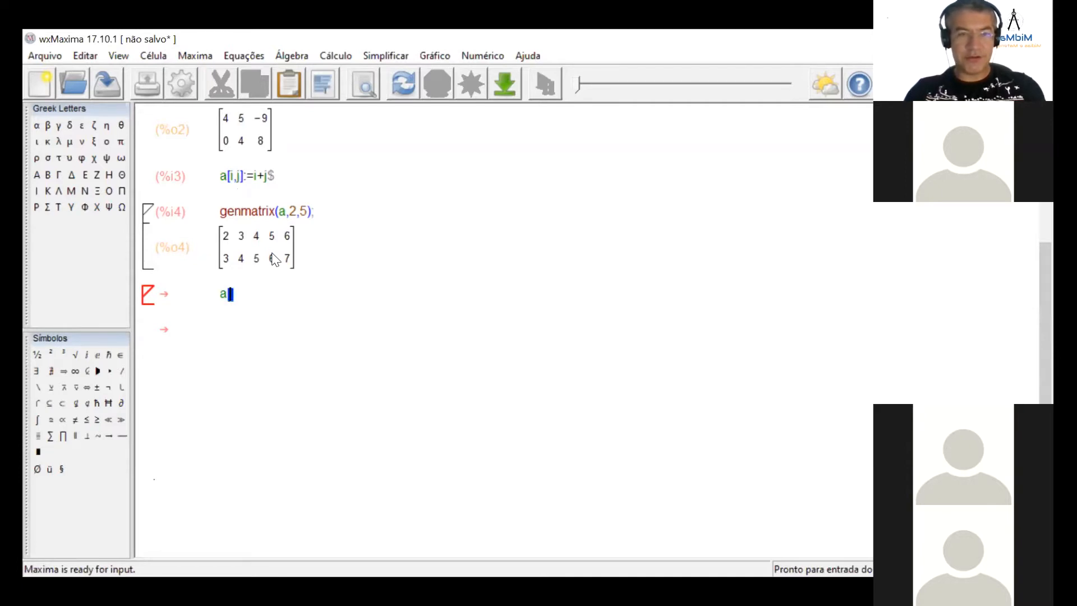
{"action": "type", "text": "i,j"}
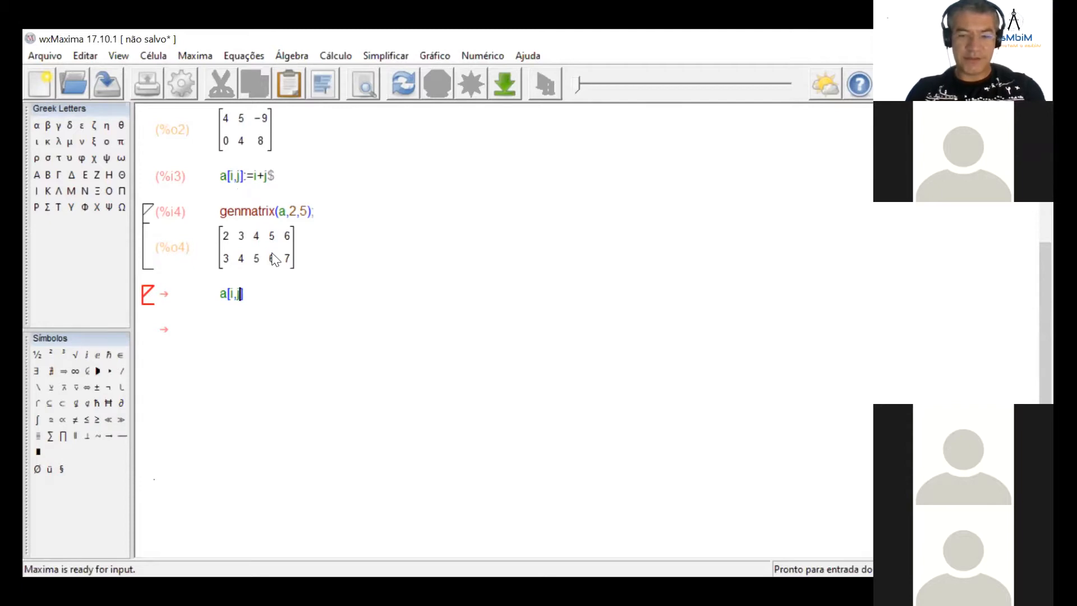
{"action": "type", "text": ":"}
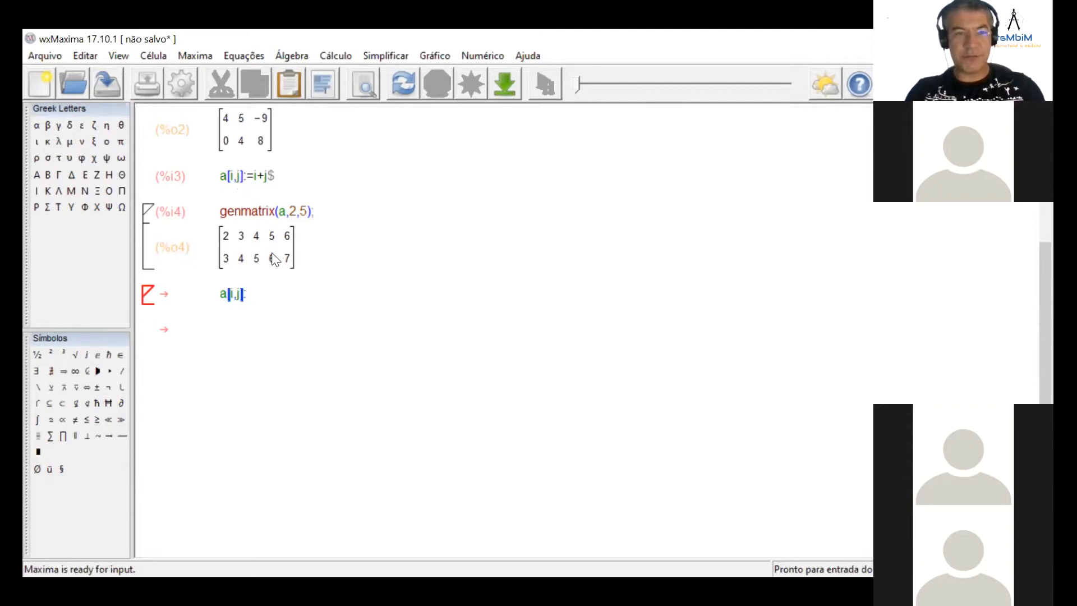
{"action": "type", "text": "="}
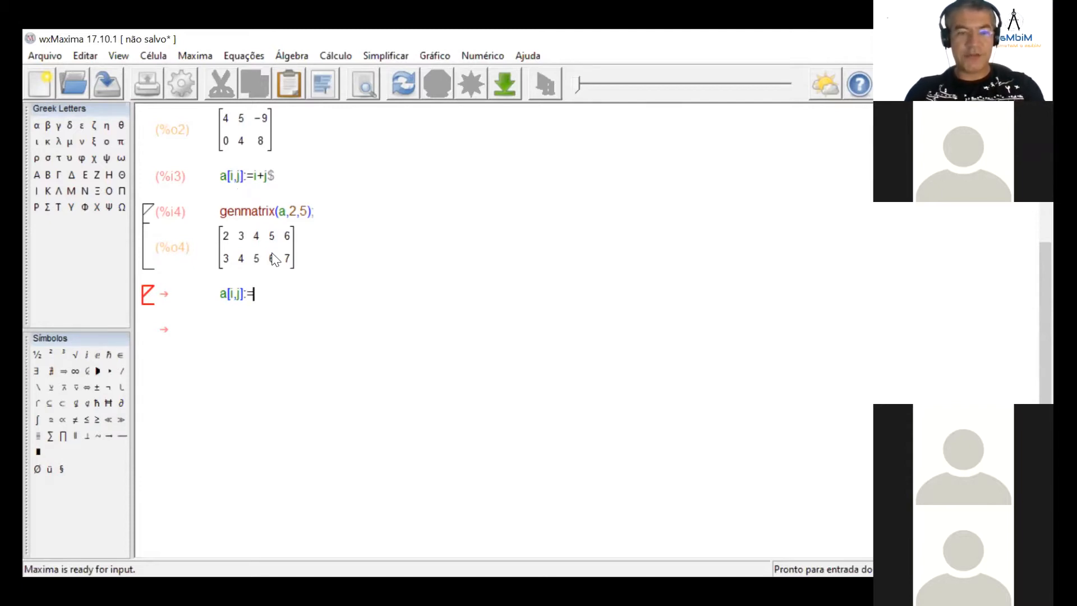
{"action": "type", "text": "2·"}
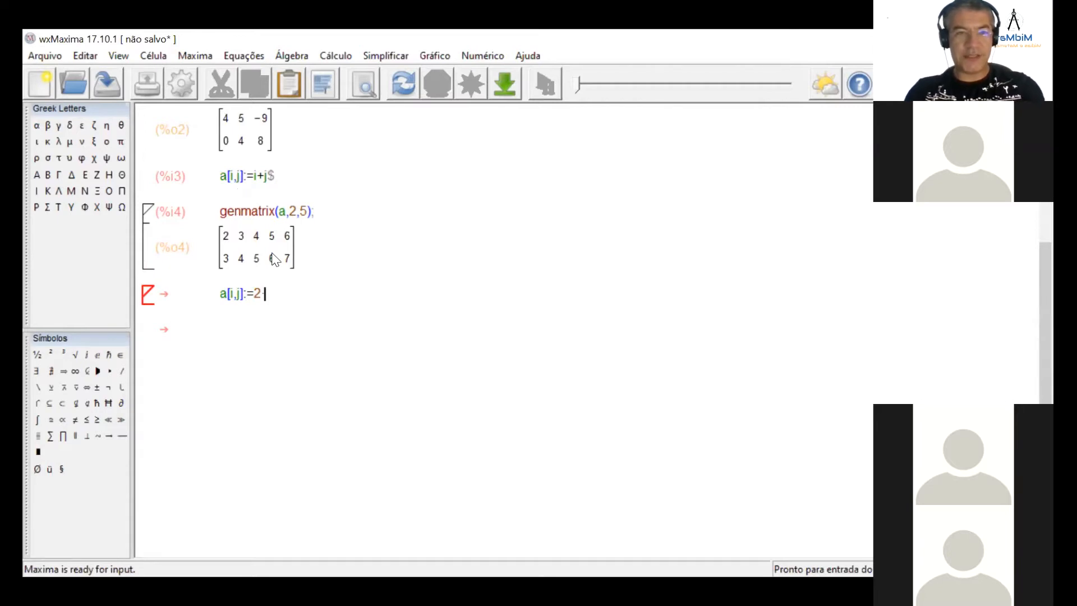
{"action": "type", "text": "*"}
{"action": "type", "text": "i"}
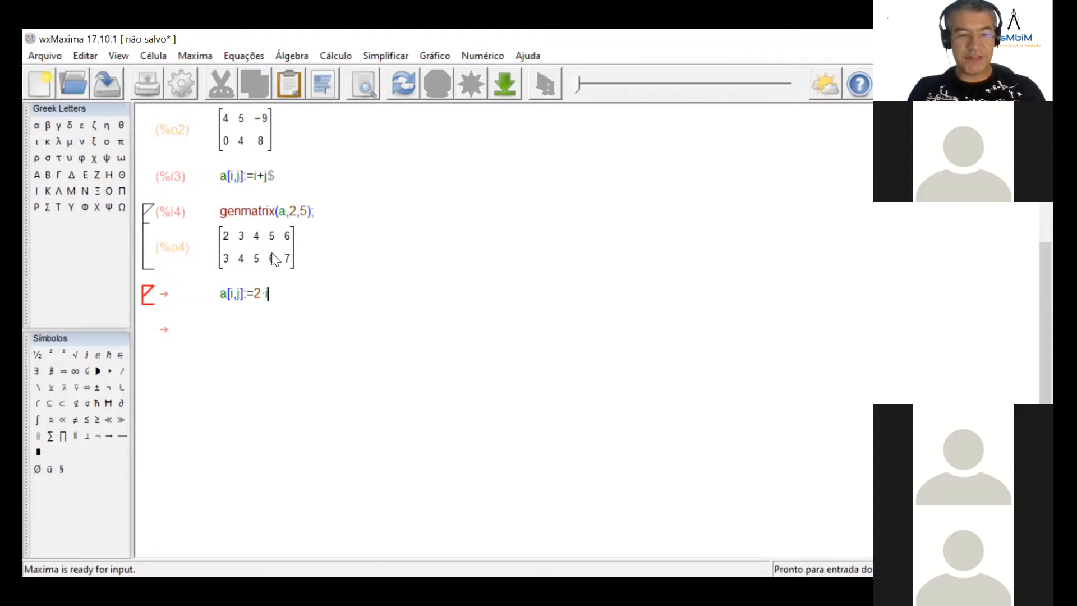
{"action": "type", "text": "$"}
{"action": "key", "text": "shift+Return"}
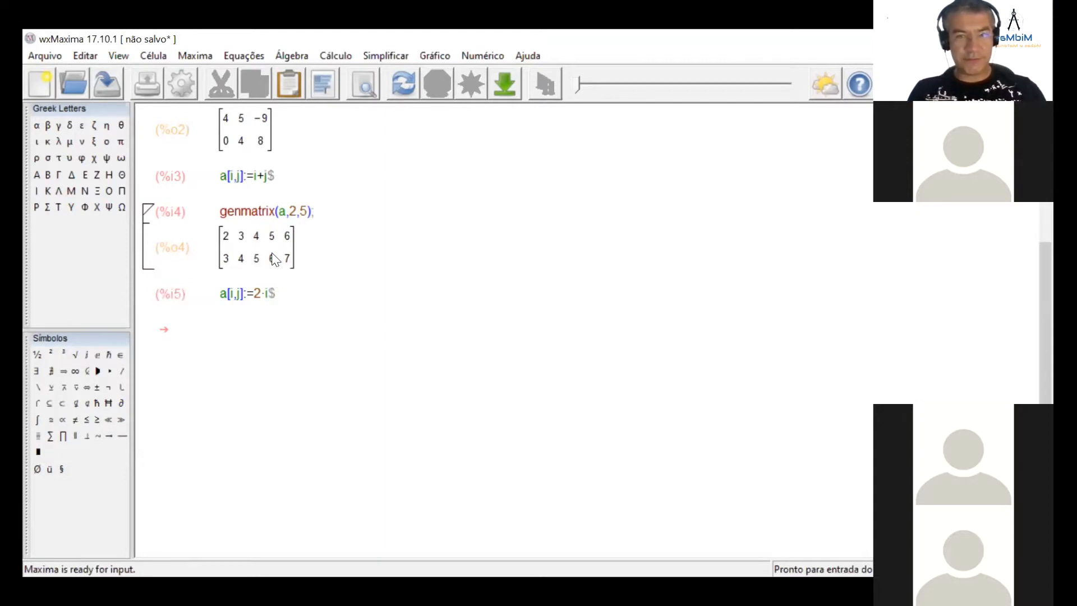
Generate a matrix with 2 rows and 3 columns from B by evaluating genmatrix(B,2,3)
{"action": "type", "text": "genmatrix("}
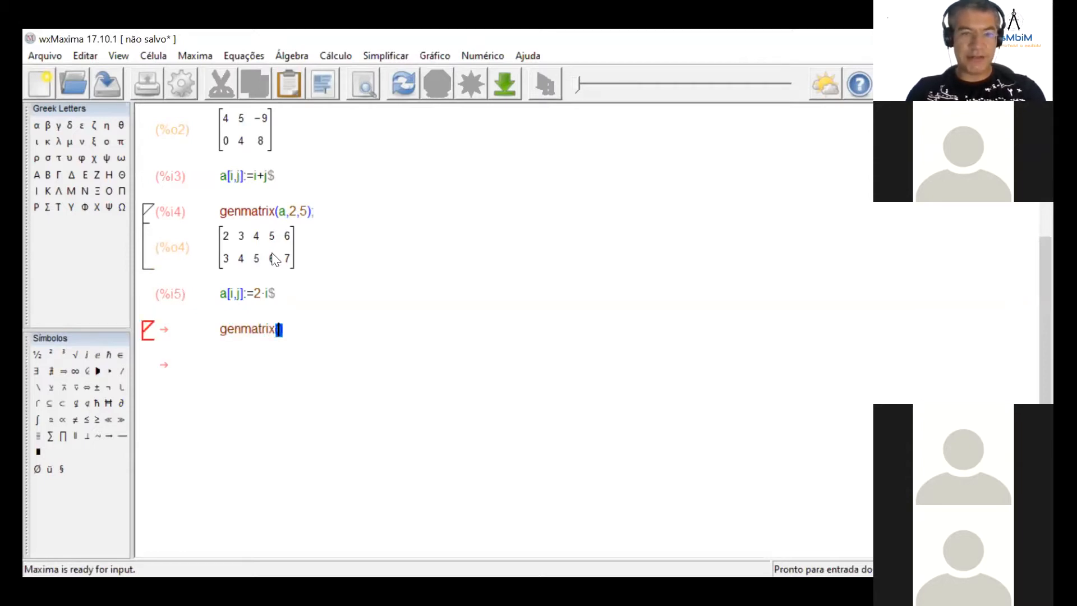
{"action": "type", "text": "B,"}
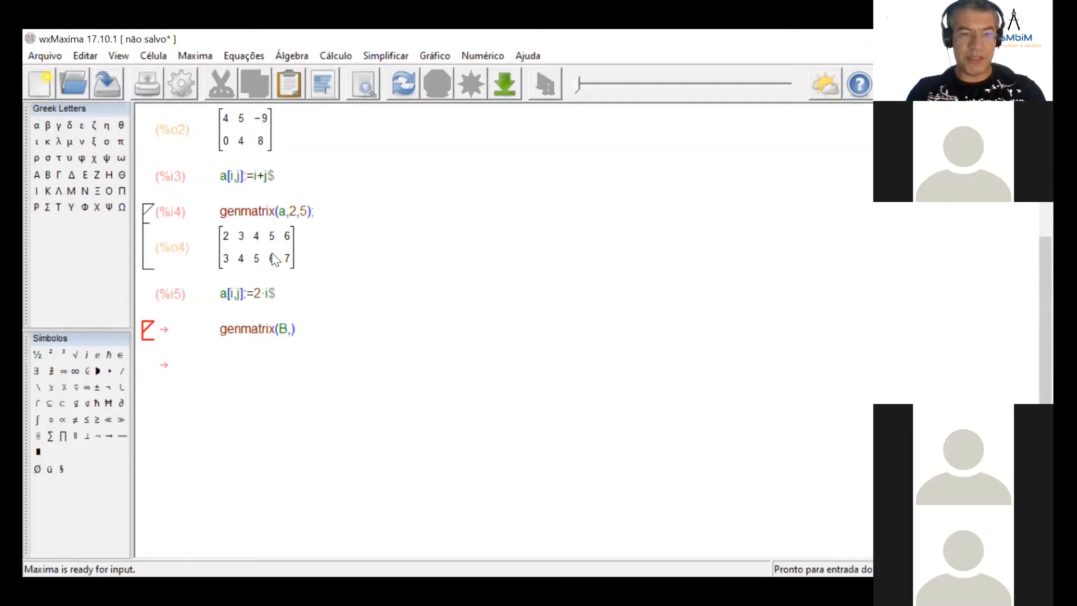
{"action": "type", "text": "2,3"}
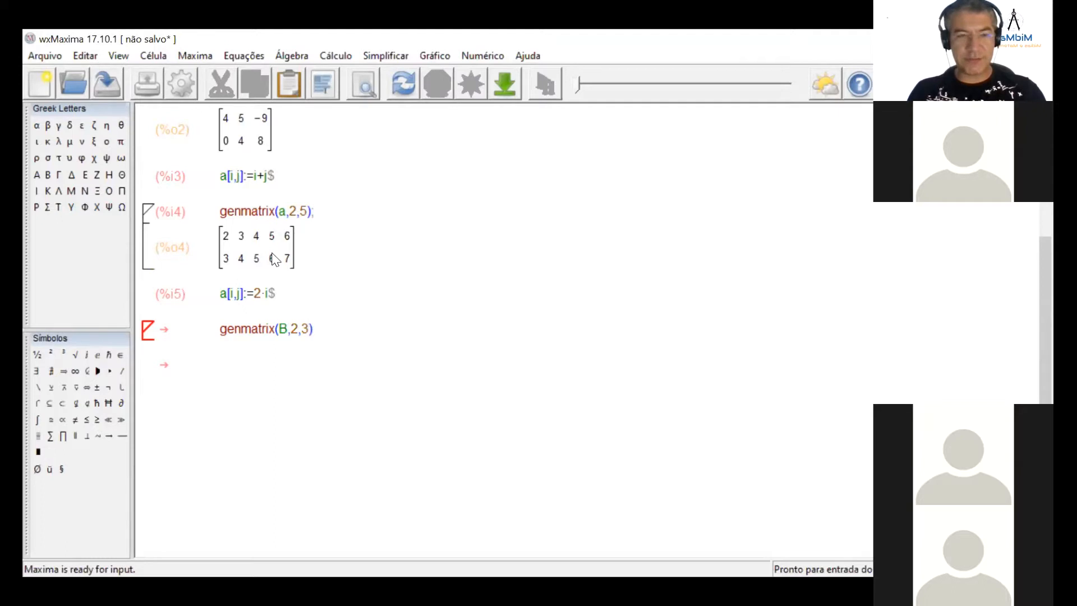
{"action": "key", "text": "shift+Return"}
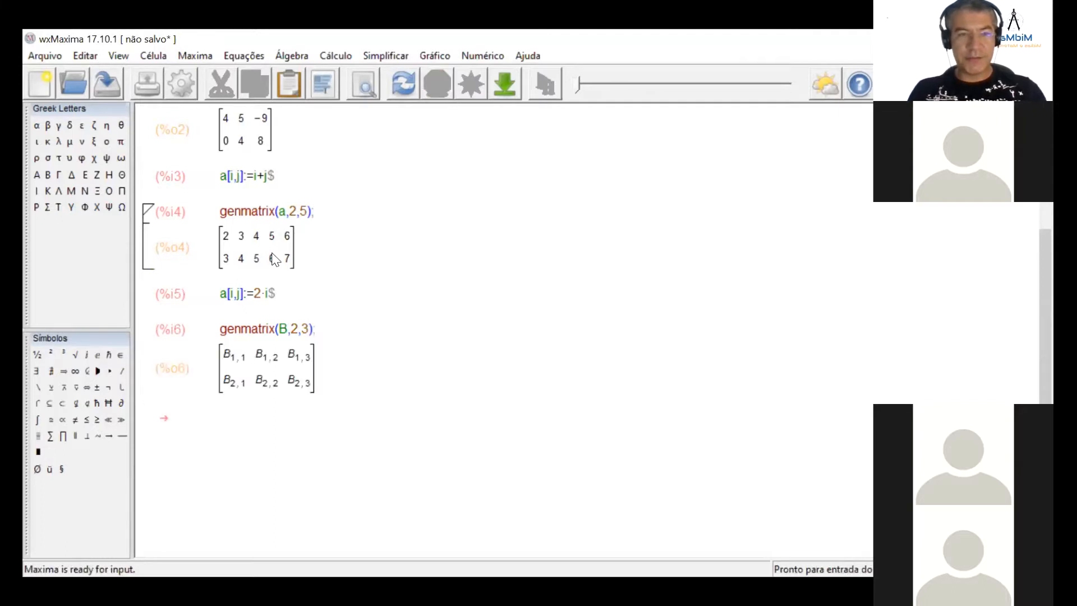
Replace B with a in the last genmatrix command, making it genmatrix(a,2,3), and evaluate it again
{"action": "left_click", "coordinate": [287, 331]}
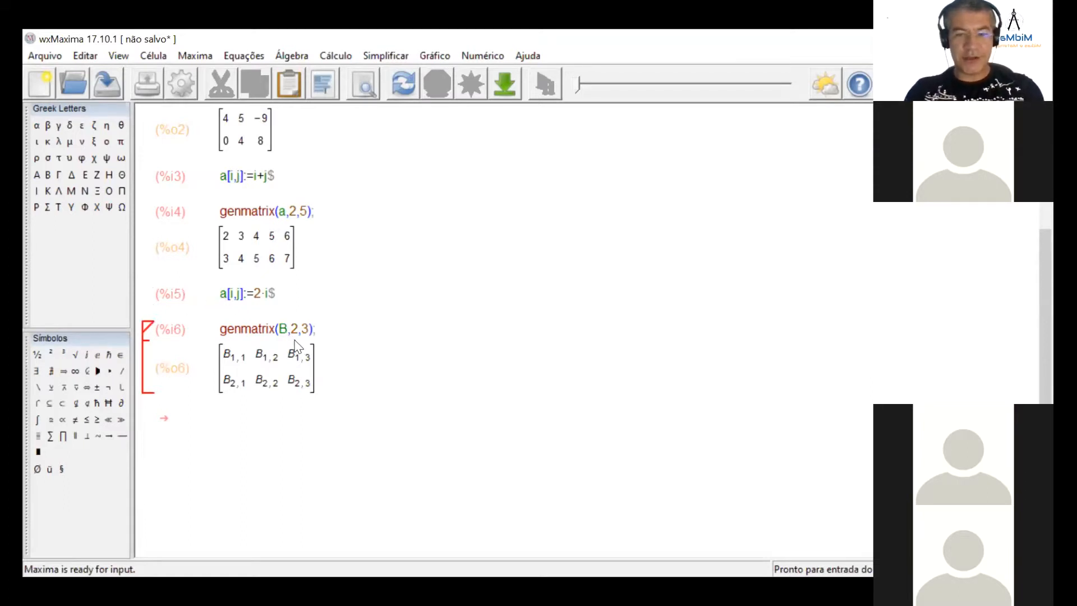
{"action": "key", "text": "BackSpace"}
{"action": "type", "text": "a"}
{"action": "key", "text": "shift+Return"}
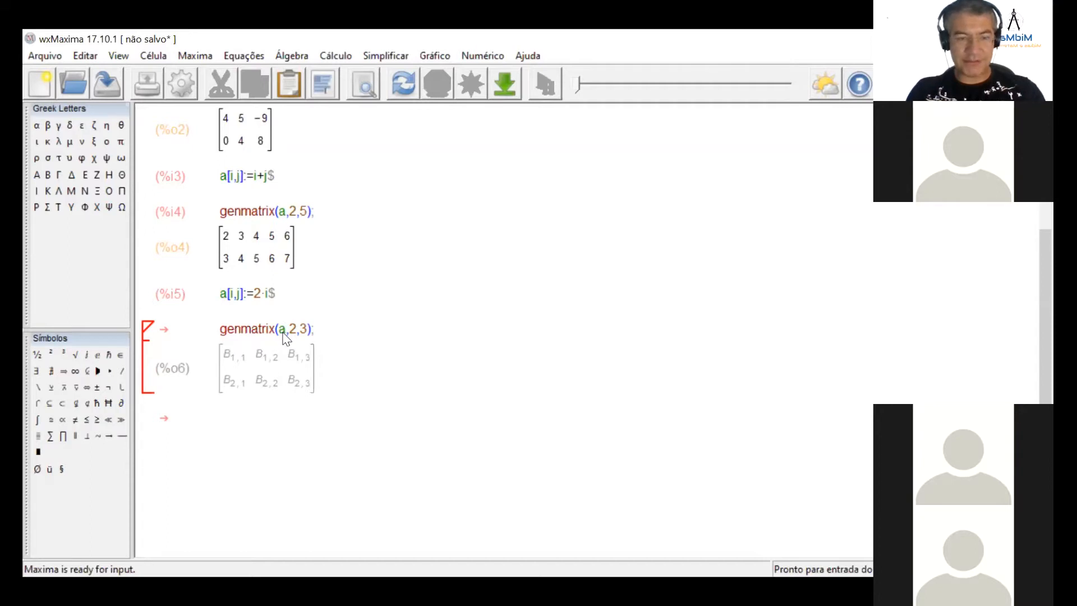
{"action": "key", "text": "shift+Return"}
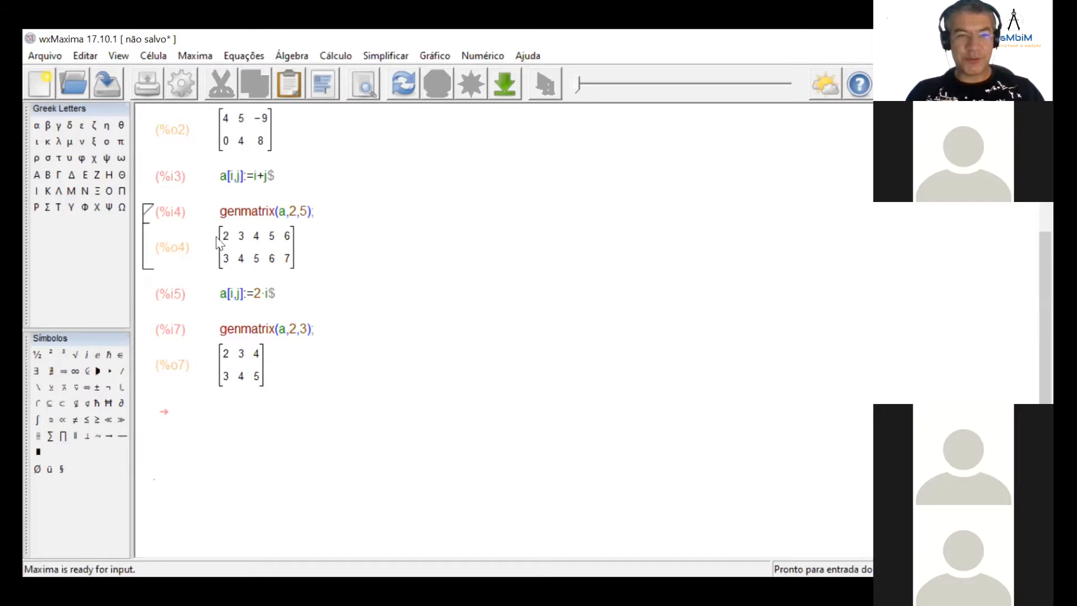
Define a new array with elements b[i,j]:=i-j$ in the cell below the last matrix and evaluate it
{"action": "type", "text": "b"}
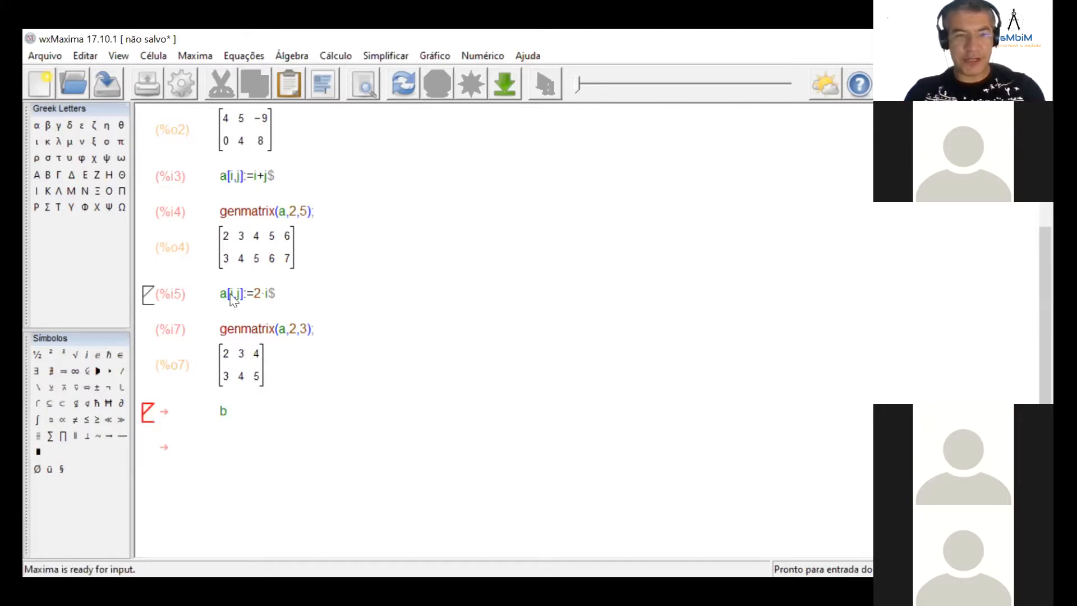
{"action": "type", "text": "[i,j"}
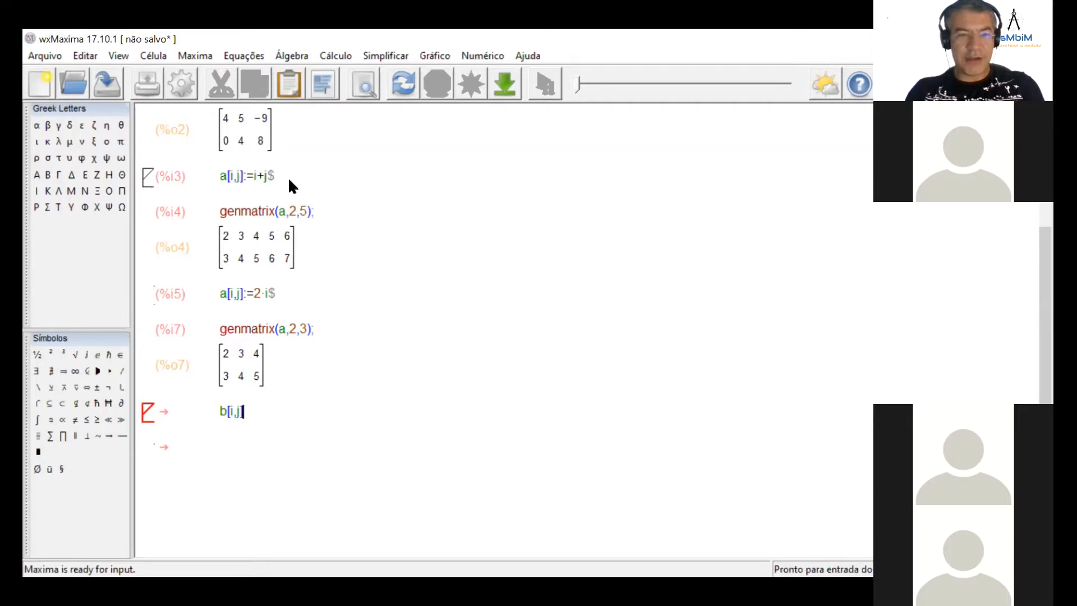
{"action": "type", "text": ":"}
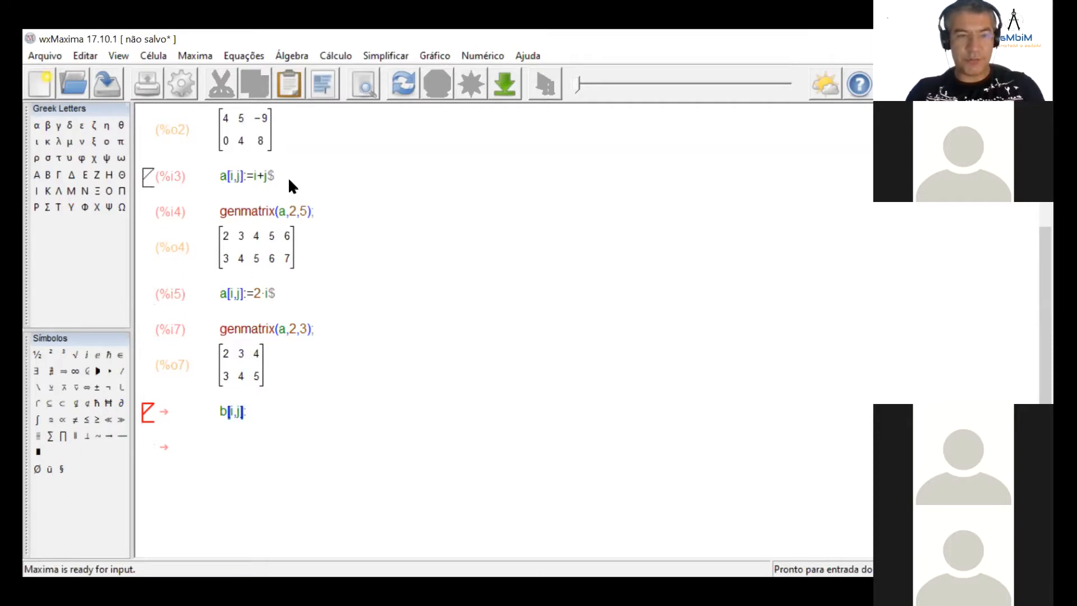
{"action": "type", "text": "="}
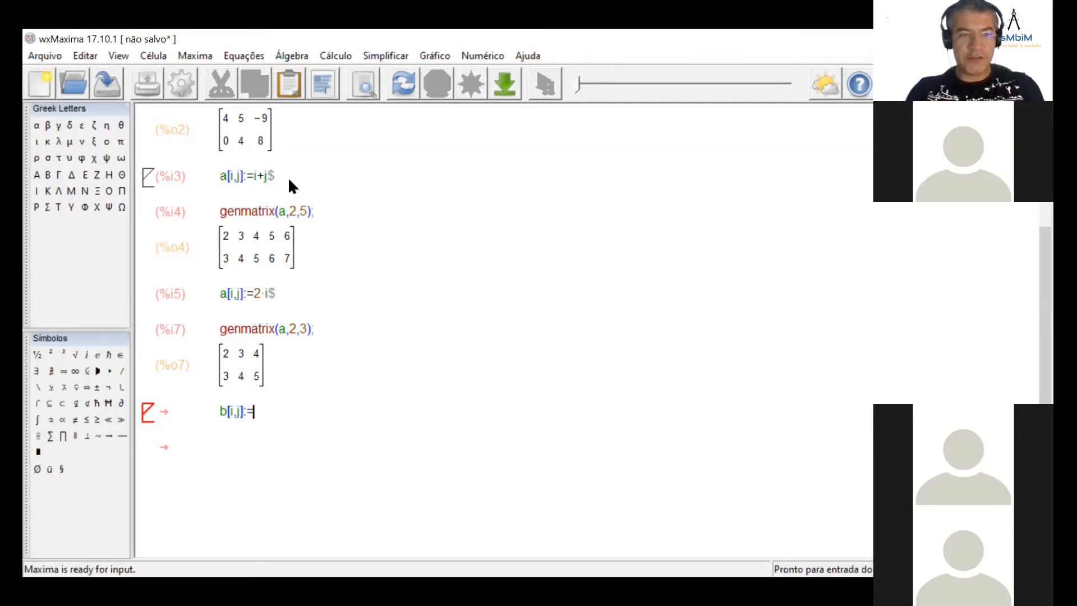
{"action": "type", "text": "i-j"}
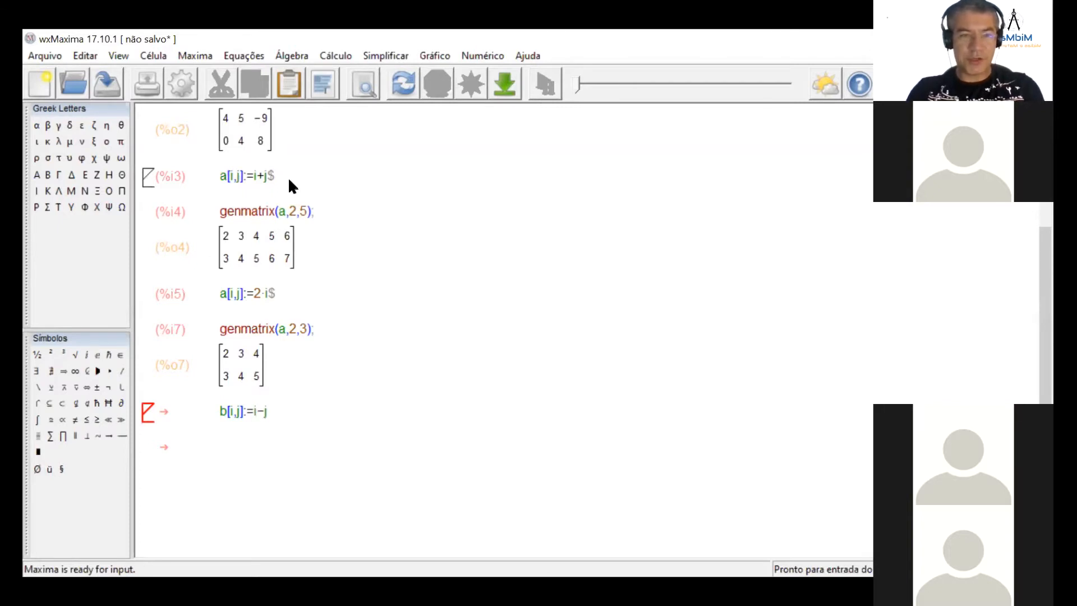
{"action": "type", "text": "$"}
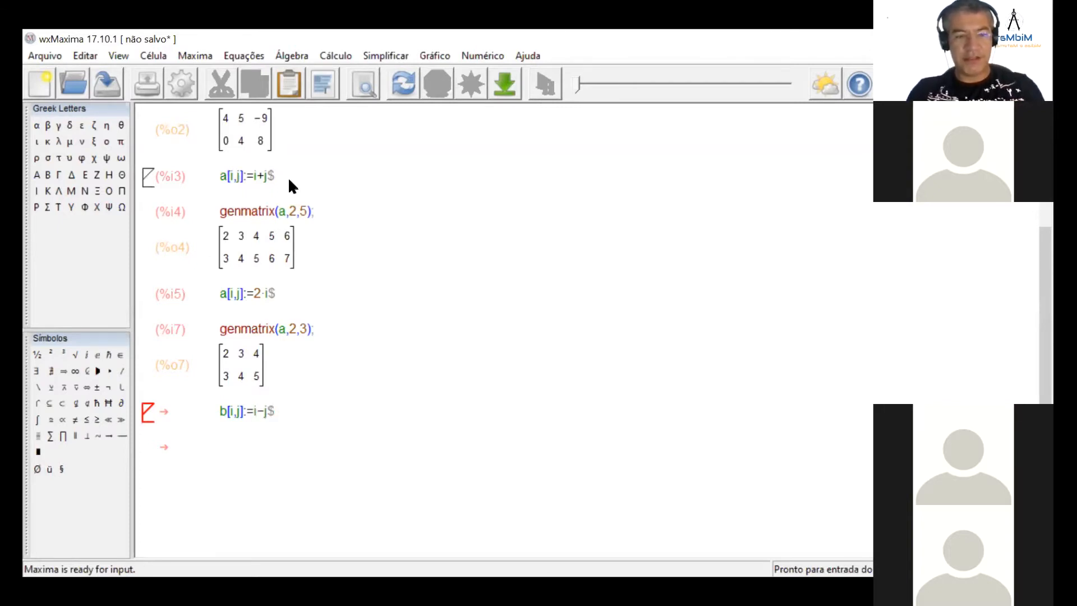
{"action": "key", "text": "shift+Return"}
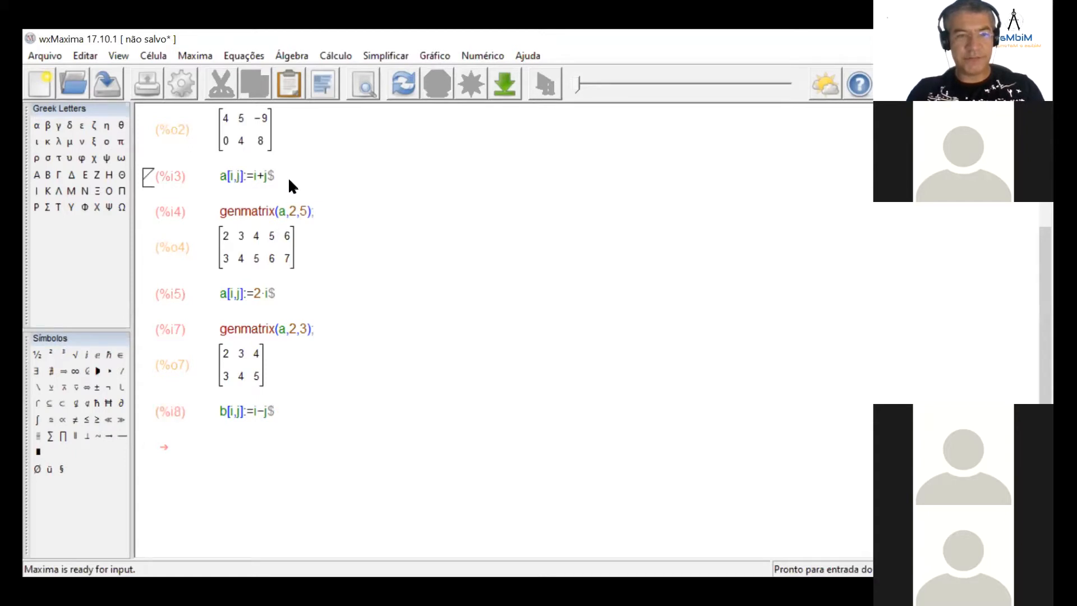
Generate a matrix with 2 rows and 4 columns from b by evaluating genmatrix(b,2,4)
{"action": "type", "text": "genmatr"}
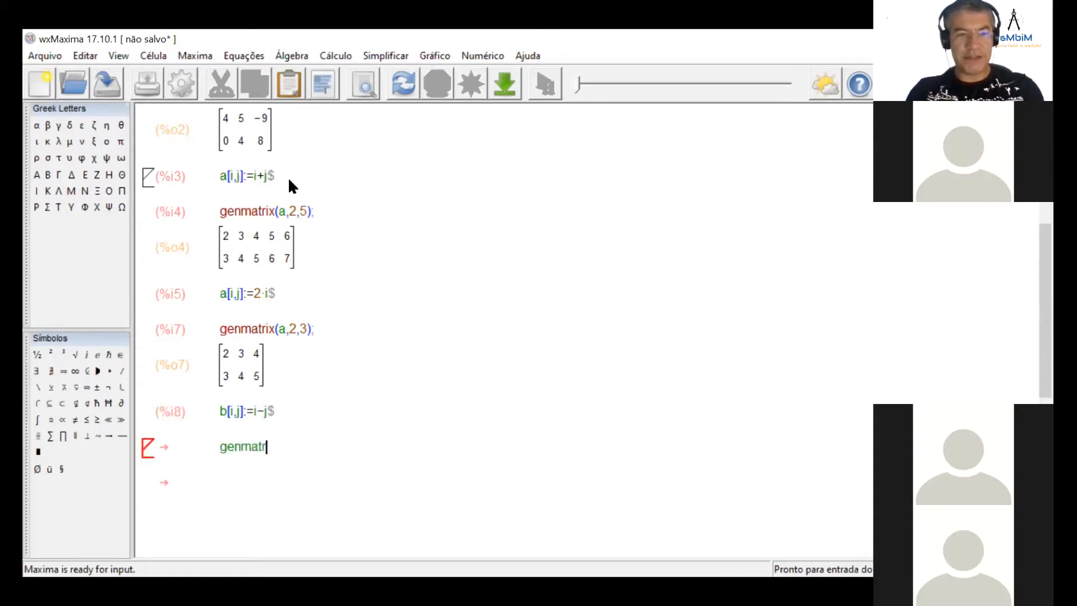
{"action": "type", "text": "ix(b,2,4"}
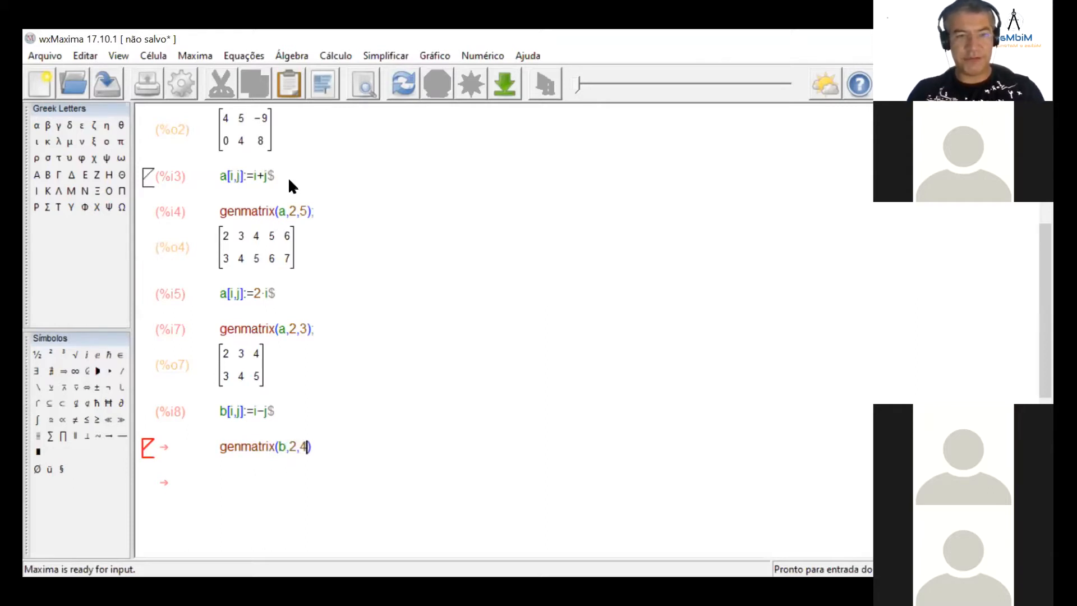
{"action": "key", "text": "shift+Return"}
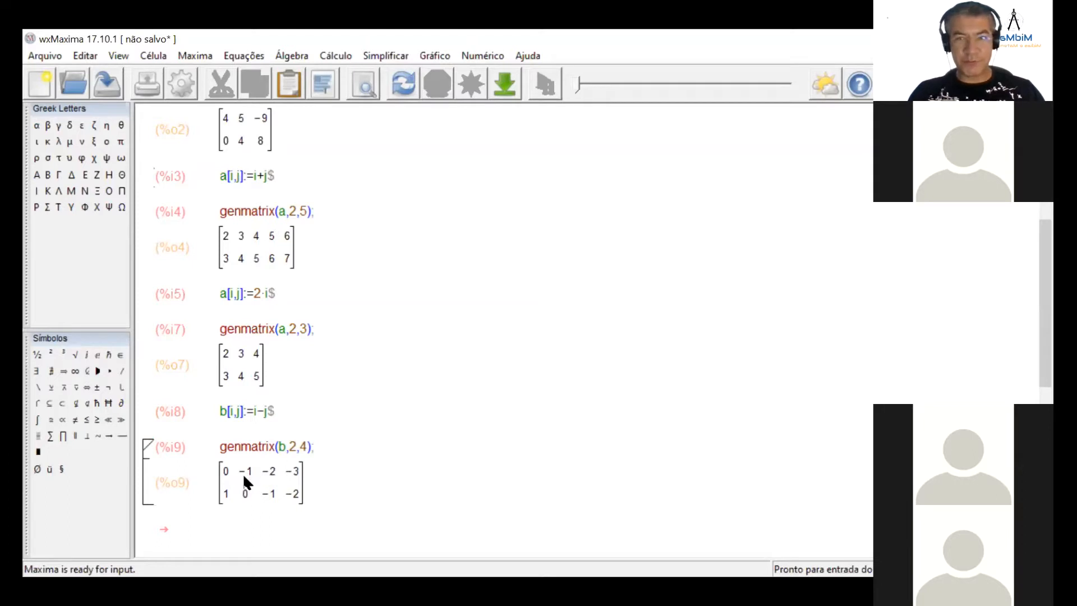
Draw the opening bracket of a matrix in the blank area beside the cells and erase the stray mark above it
{"action": "left_click", "coordinate": [261, 414]}
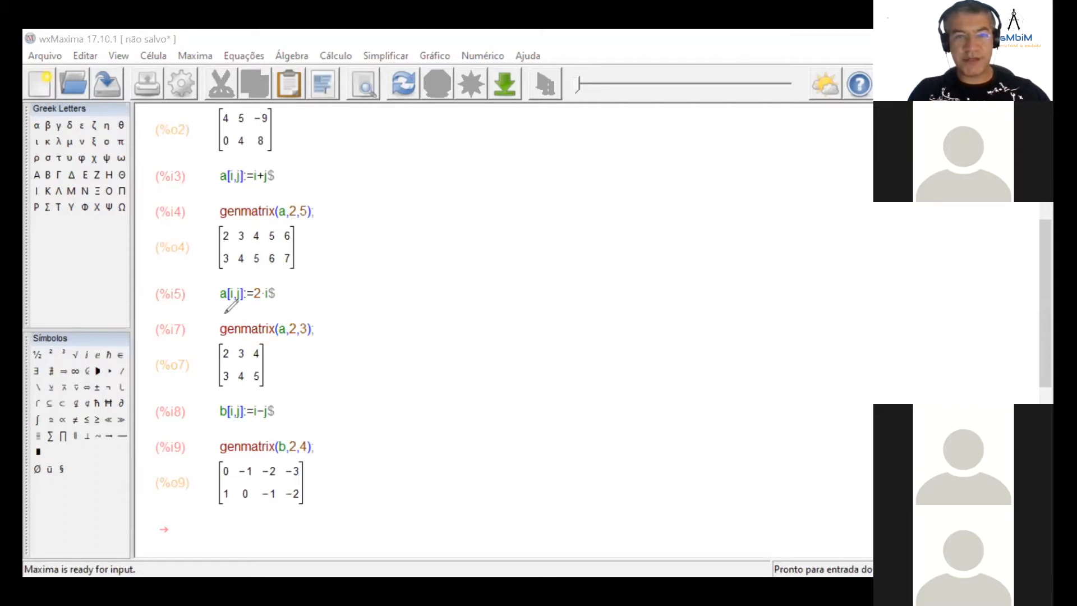
{"action": "left_click_drag", "start_coordinate": [431, 235], "coordinate": [441, 242]}
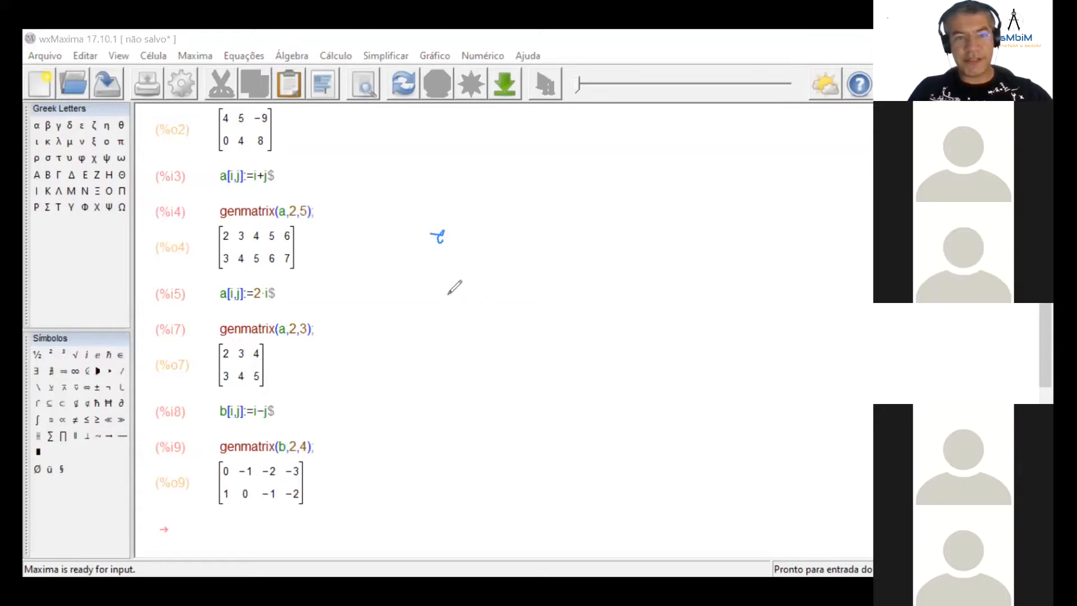
{"action": "mouse_move", "coordinate": [452, 293]}
{"action": "left_mouse_down"}
{"action": "mouse_move", "coordinate": [436, 327]}
{"action": "mouse_move", "coordinate": [432, 402]}
{"action": "mouse_move", "coordinate": [453, 403]}
{"action": "left_mouse_up"}
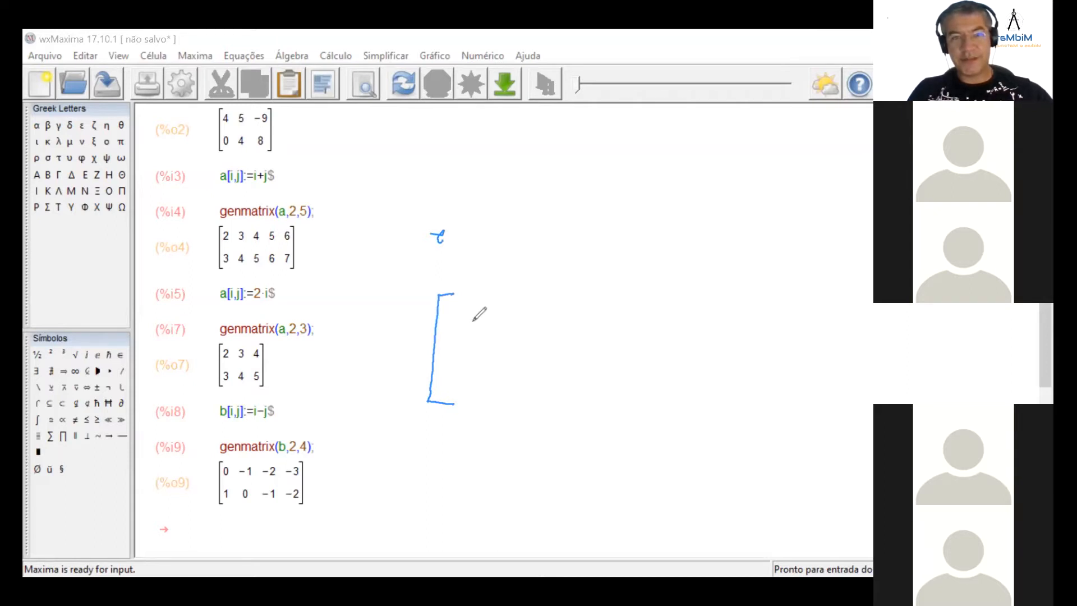
{"action": "left_click", "coordinate": [565, 172]}
{"action": "left_click", "coordinate": [443, 239]}
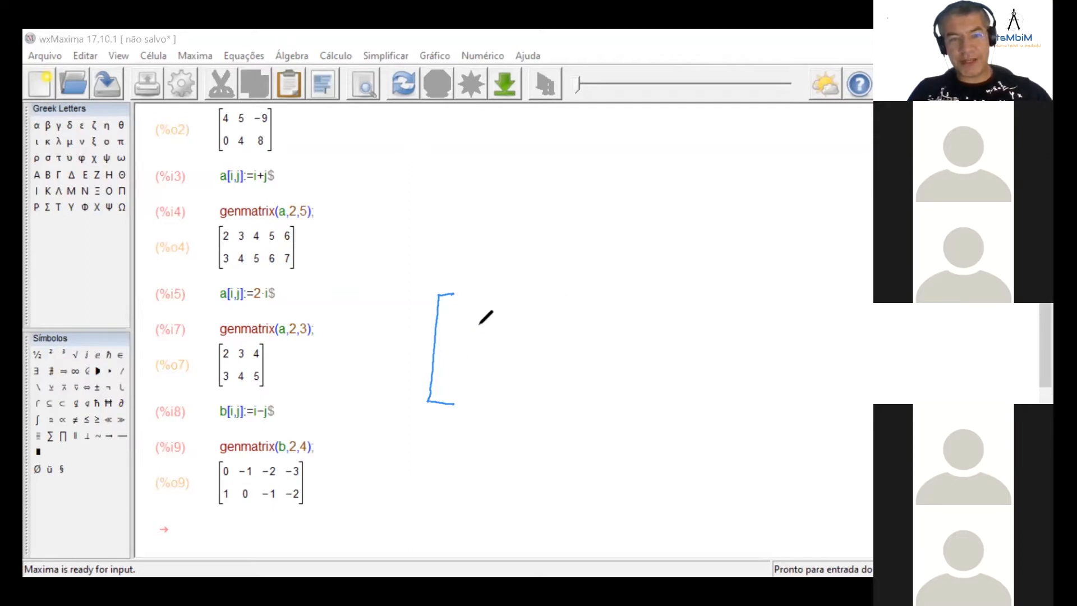
Handwrite the generic matrix elements a11, a12, a13 and a21, a22, a23, close the bracket, and circle i−j in the definition of b
{"action": "left_click_drag", "start_coordinate": [467, 312], "coordinate": [488, 324]}
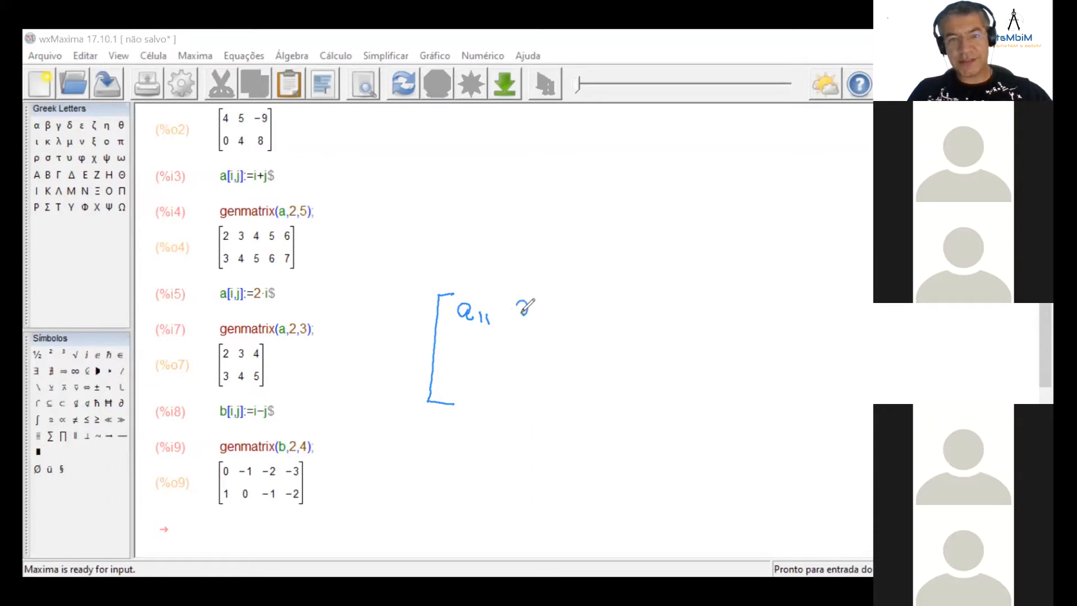
{"action": "mouse_move", "coordinate": [522, 312]}
{"action": "left_mouse_down"}
{"action": "mouse_move", "coordinate": [564, 323]}
{"action": "mouse_move", "coordinate": [598, 310]}
{"action": "mouse_move", "coordinate": [617, 324]}
{"action": "left_mouse_up"}
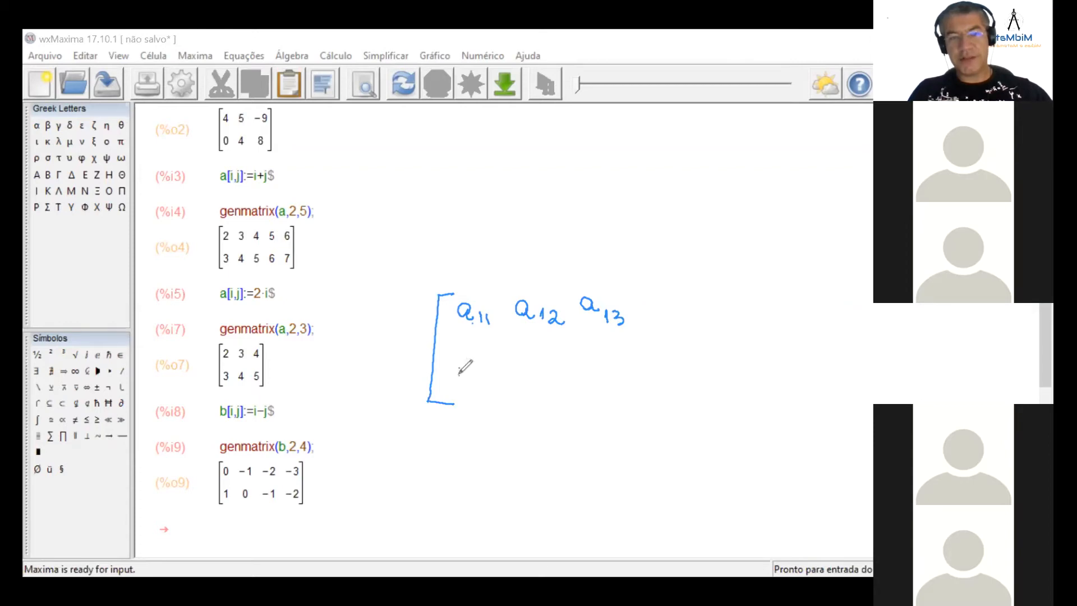
{"action": "left_click_drag", "start_coordinate": [459, 373], "coordinate": [493, 383]}
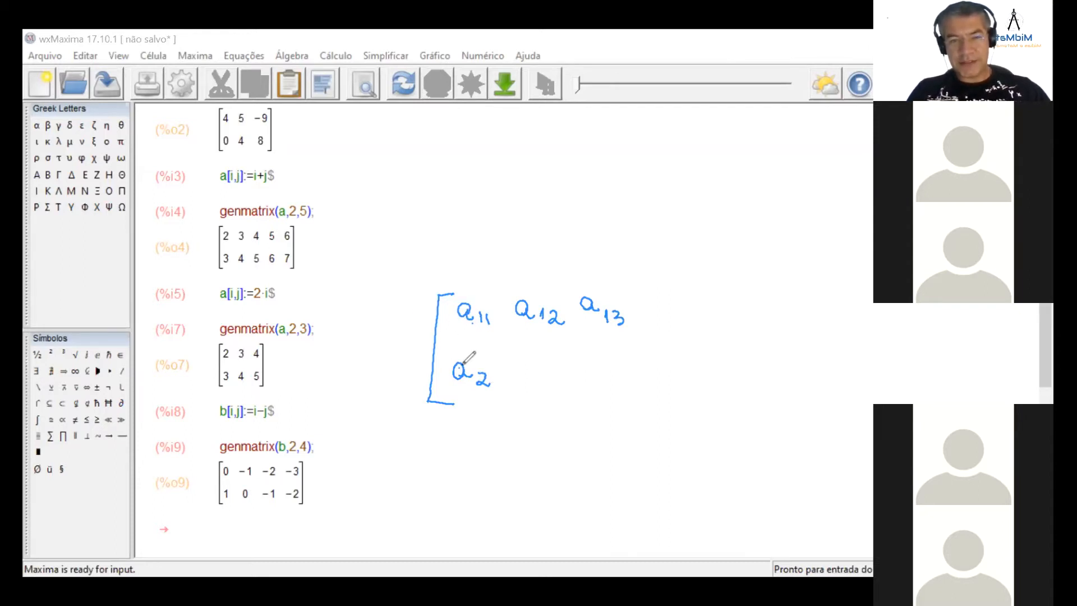
{"action": "mouse_move", "coordinate": [488, 373]}
{"action": "left_mouse_down"}
{"action": "mouse_move", "coordinate": [493, 386]}
{"action": "mouse_move", "coordinate": [609, 374]}
{"action": "mouse_move", "coordinate": [627, 386]}
{"action": "mouse_move", "coordinate": [629, 409]}
{"action": "left_mouse_up"}
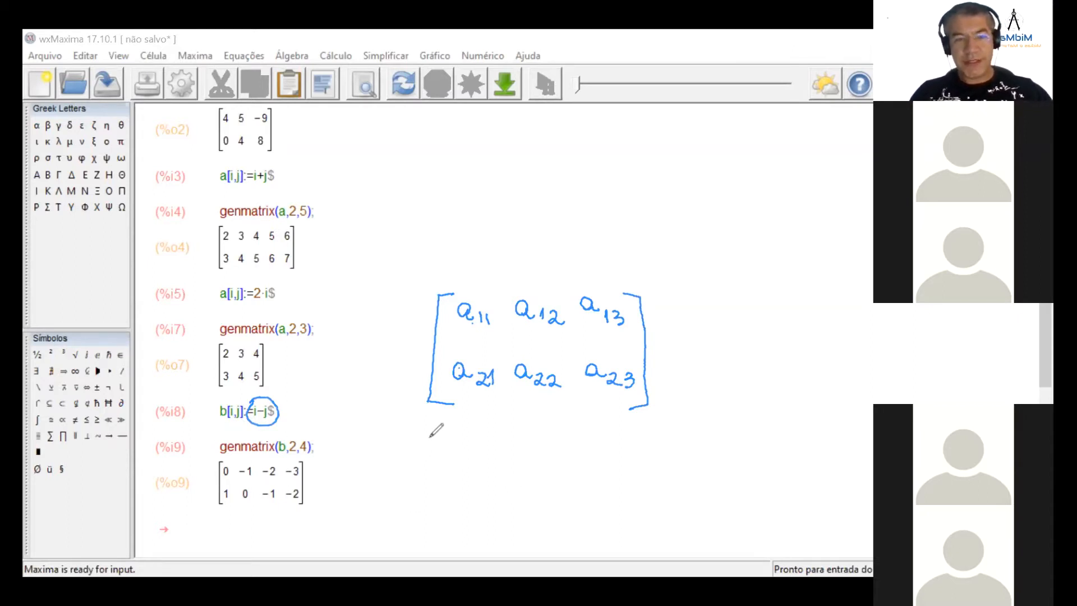
Begin a second handwritten matrix below with 1−1 for the circled a11, and draw an arrow to it from the i−j formula
{"action": "mouse_move", "coordinate": [444, 434]}
{"action": "left_mouse_down"}
{"action": "mouse_move", "coordinate": [424, 476]}
{"action": "mouse_move", "coordinate": [446, 537]}
{"action": "left_mouse_up"}
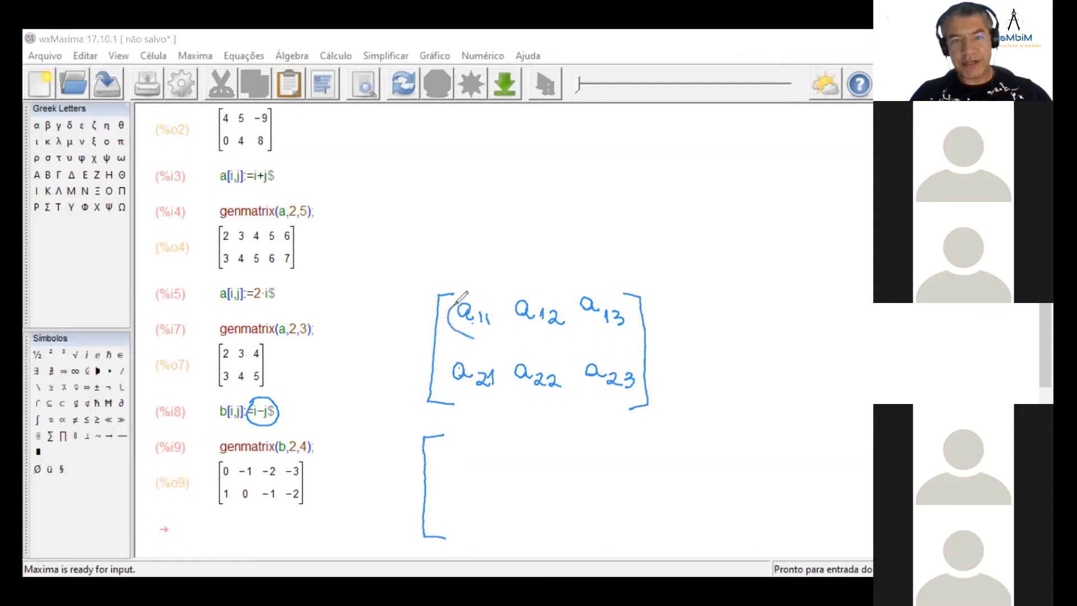
{"action": "left_click_drag", "start_coordinate": [488, 336], "coordinate": [492, 303]}
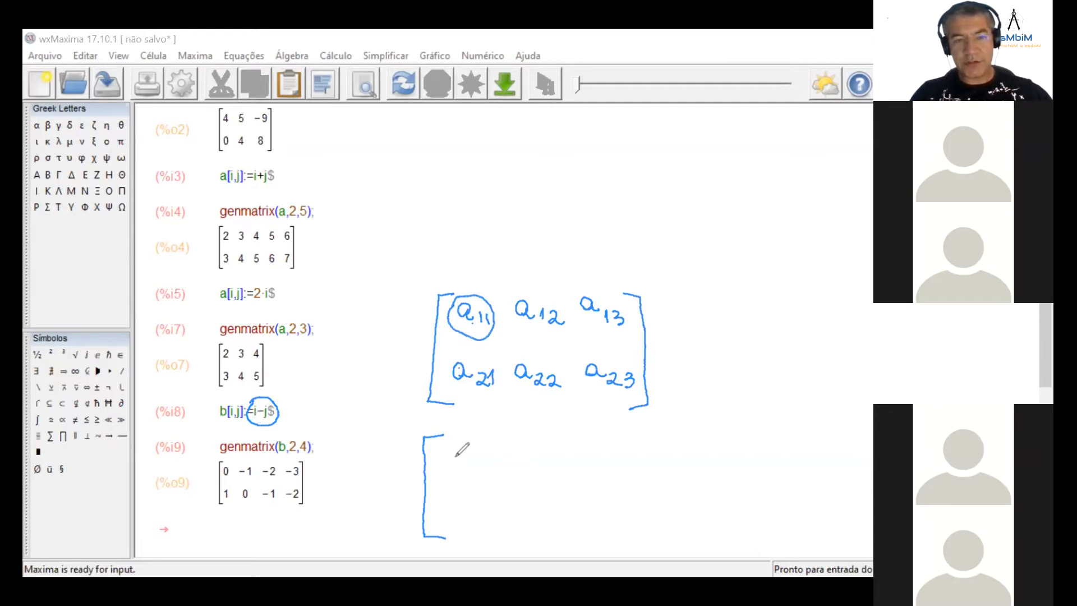
{"action": "mouse_move", "coordinate": [440, 446]}
{"action": "left_mouse_down"}
{"action": "mouse_move", "coordinate": [443, 460]}
{"action": "mouse_move", "coordinate": [473, 457]}
{"action": "left_mouse_up"}
{"action": "mouse_move", "coordinate": [297, 409]}
{"action": "left_mouse_down"}
{"action": "mouse_move", "coordinate": [370, 404]}
{"action": "mouse_move", "coordinate": [424, 425]}
{"action": "left_mouse_up"}
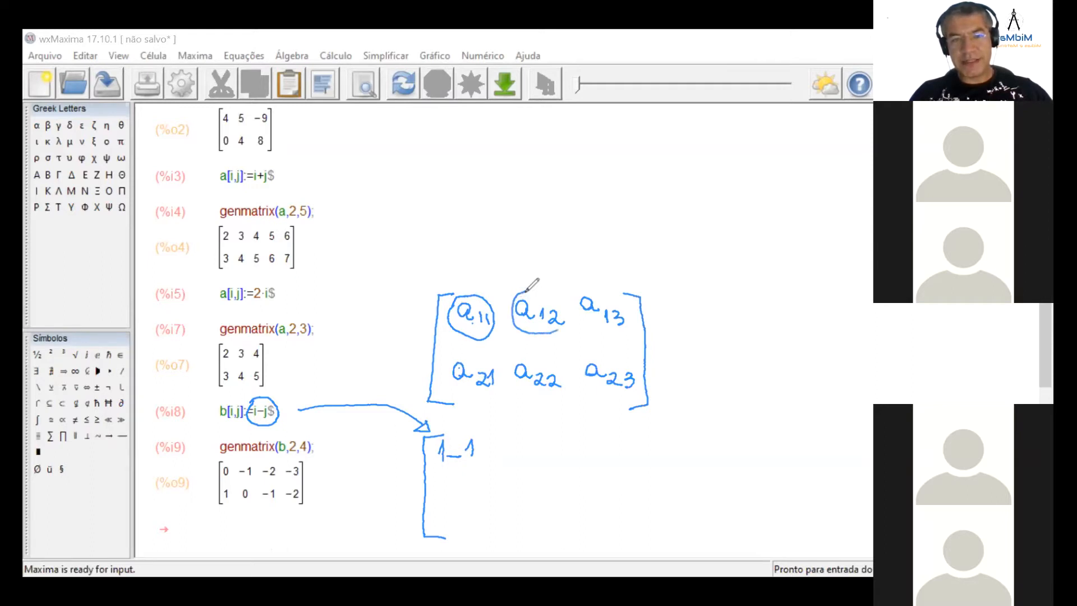
Circle a12 and a13, and complete the second handwritten matrix with 1−2, 1−3, 2−1, 2−2 and 2−3
{"action": "left_click_drag", "start_coordinate": [525, 291], "coordinate": [563, 311]}
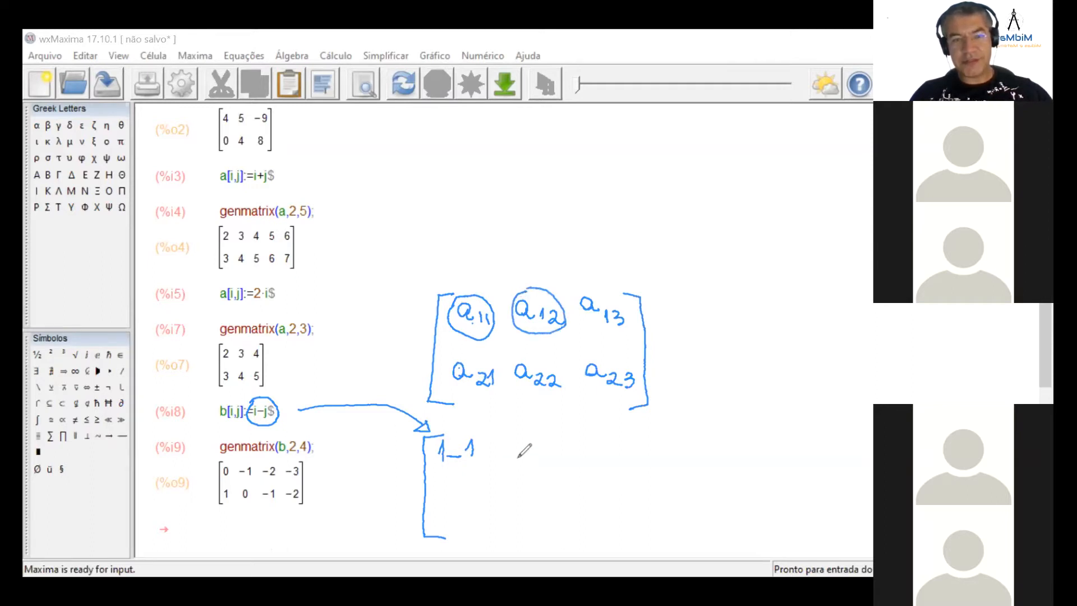
{"action": "mouse_move", "coordinate": [509, 445]}
{"action": "left_mouse_down"}
{"action": "mouse_move", "coordinate": [511, 457]}
{"action": "mouse_move", "coordinate": [552, 459]}
{"action": "left_mouse_up"}
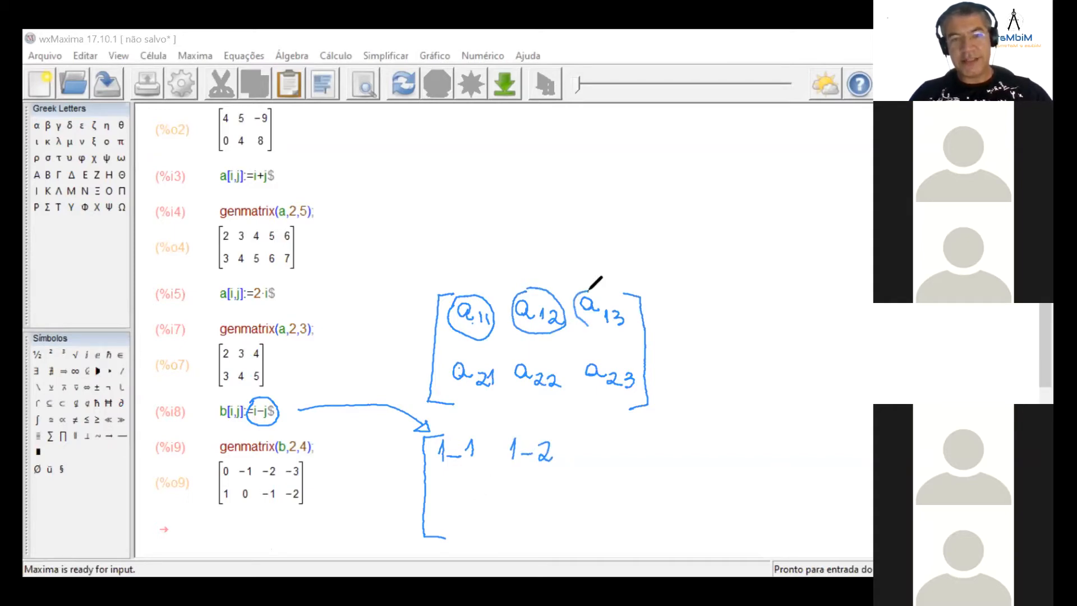
{"action": "mouse_move", "coordinate": [585, 443]}
{"action": "left_mouse_down"}
{"action": "mouse_move", "coordinate": [589, 457]}
{"action": "mouse_move", "coordinate": [607, 445]}
{"action": "mouse_move", "coordinate": [603, 458]}
{"action": "left_mouse_up"}
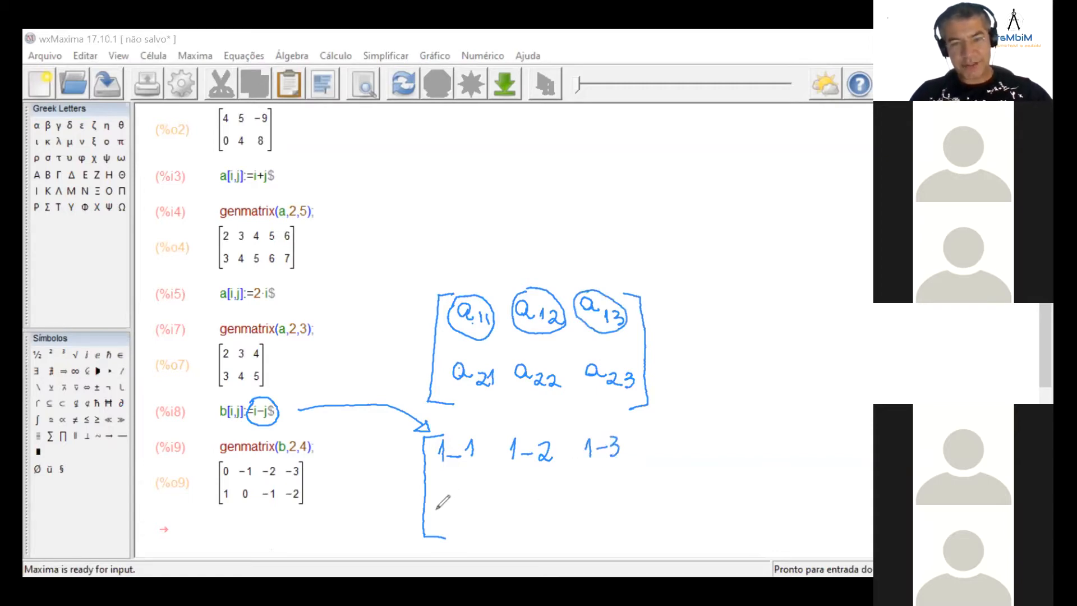
{"action": "mouse_move", "coordinate": [432, 504]}
{"action": "left_mouse_down"}
{"action": "mouse_move", "coordinate": [446, 520]}
{"action": "mouse_move", "coordinate": [476, 520]}
{"action": "left_mouse_up"}
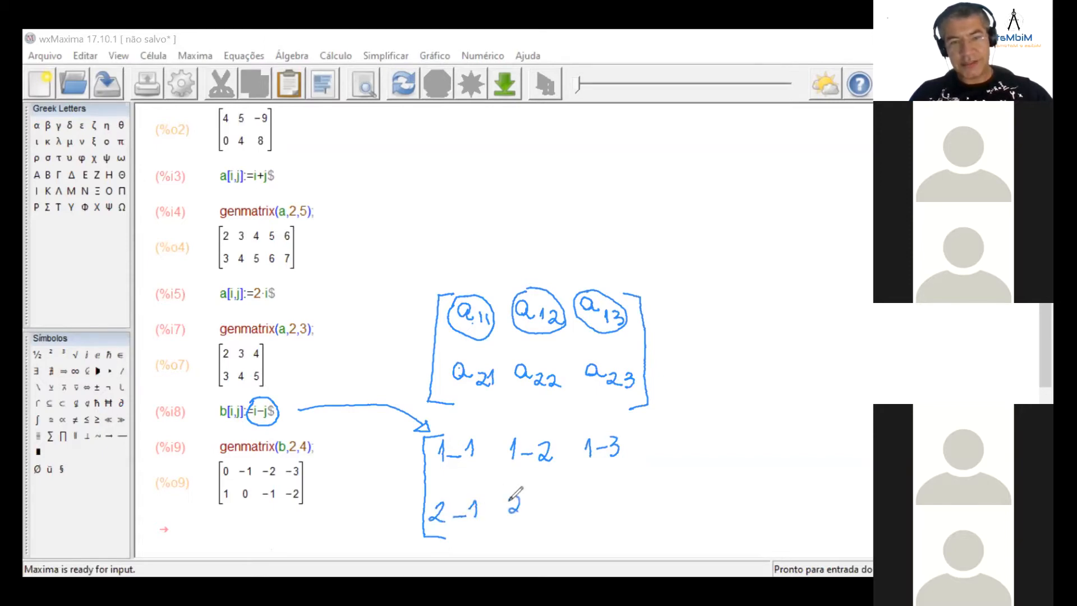
{"action": "left_click_drag", "start_coordinate": [535, 509], "coordinate": [619, 509]}
{"action": "mouse_move", "coordinate": [628, 429]}
{"action": "left_mouse_down"}
{"action": "mouse_move", "coordinate": [641, 526]}
{"action": "mouse_move", "coordinate": [628, 526]}
{"action": "left_mouse_up"}
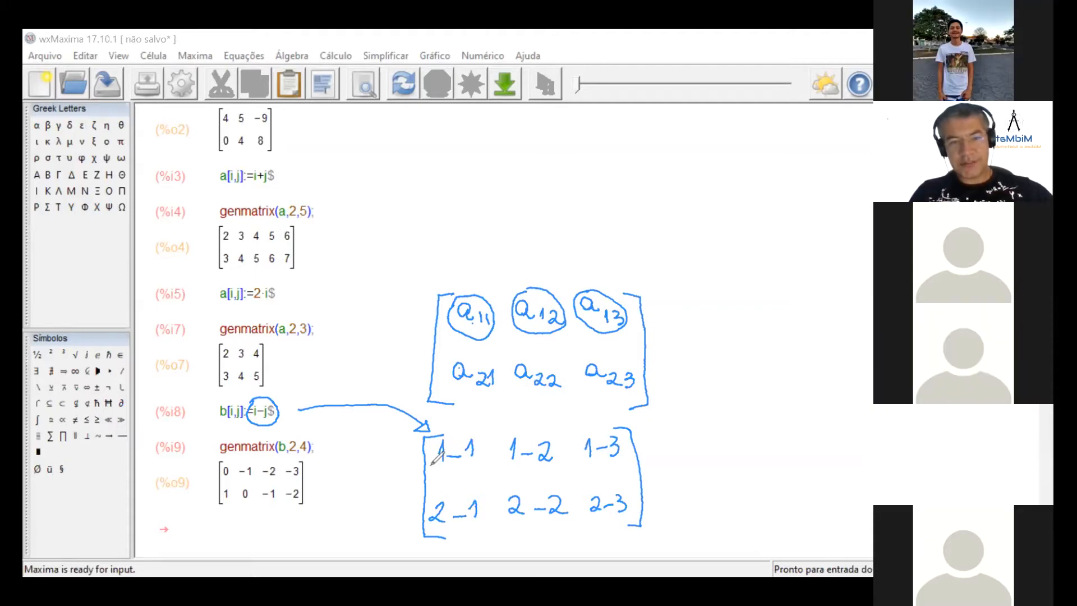
Circle the handwritten differences from 1−1 to 2−2 with their matching entries in the genmatrix(b,2,4) output, and draw an arrow to i−j
{"action": "mouse_move", "coordinate": [431, 445]}
{"action": "left_mouse_down"}
{"action": "mouse_move", "coordinate": [478, 471]}
{"action": "mouse_move", "coordinate": [456, 419]}
{"action": "left_mouse_up"}
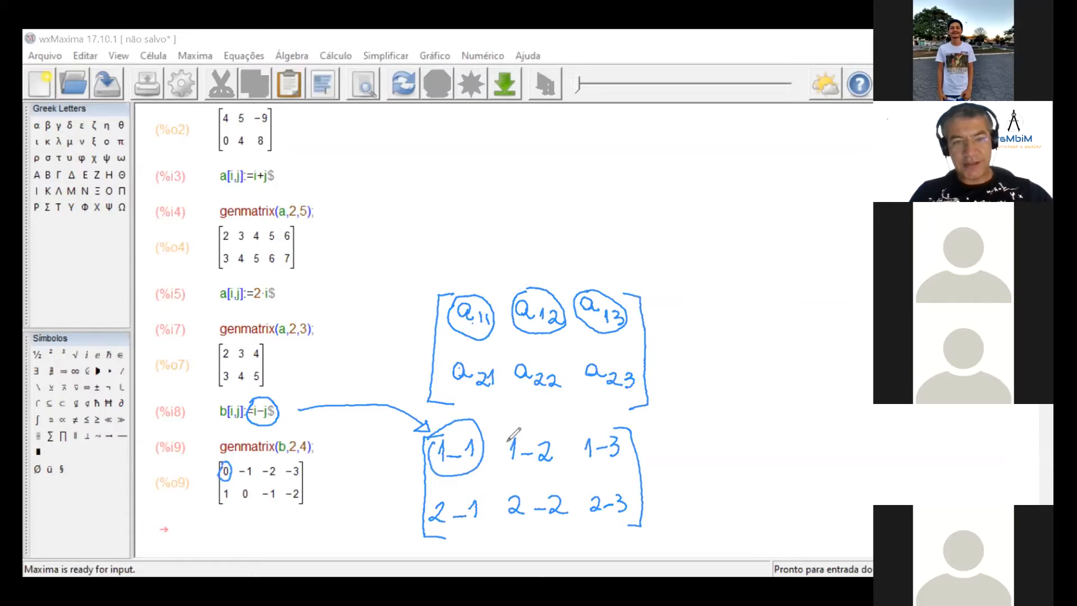
{"action": "left_click_drag", "start_coordinate": [517, 431], "coordinate": [554, 466]}
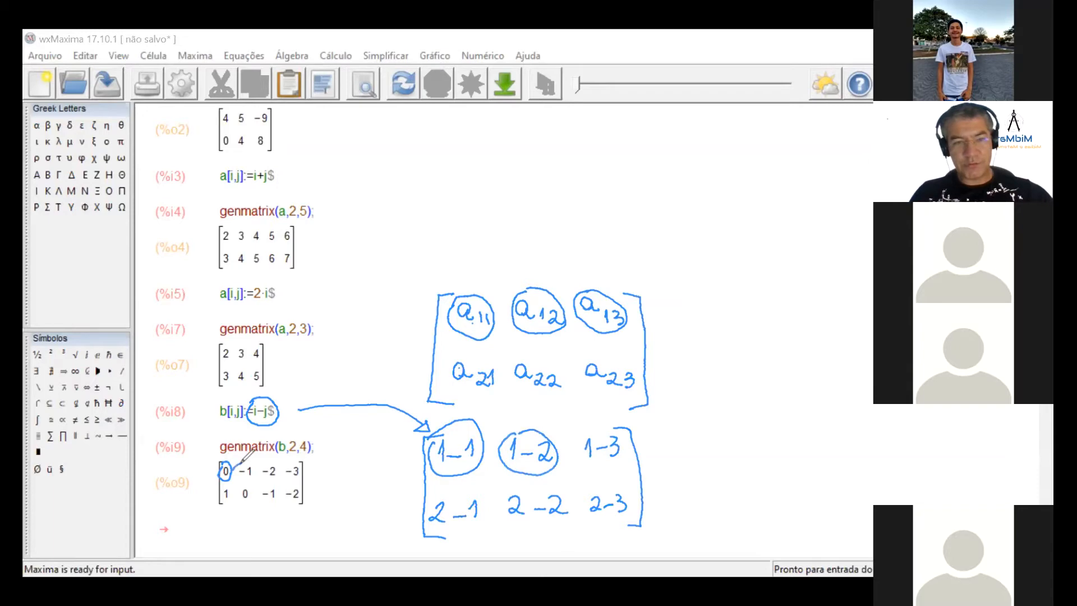
{"action": "left_click_drag", "start_coordinate": [240, 465], "coordinate": [244, 461]}
{"action": "mouse_move", "coordinate": [576, 441]}
{"action": "left_mouse_down"}
{"action": "mouse_move", "coordinate": [589, 429]}
{"action": "mouse_move", "coordinate": [626, 443]}
{"action": "mouse_move", "coordinate": [588, 427]}
{"action": "left_mouse_up"}
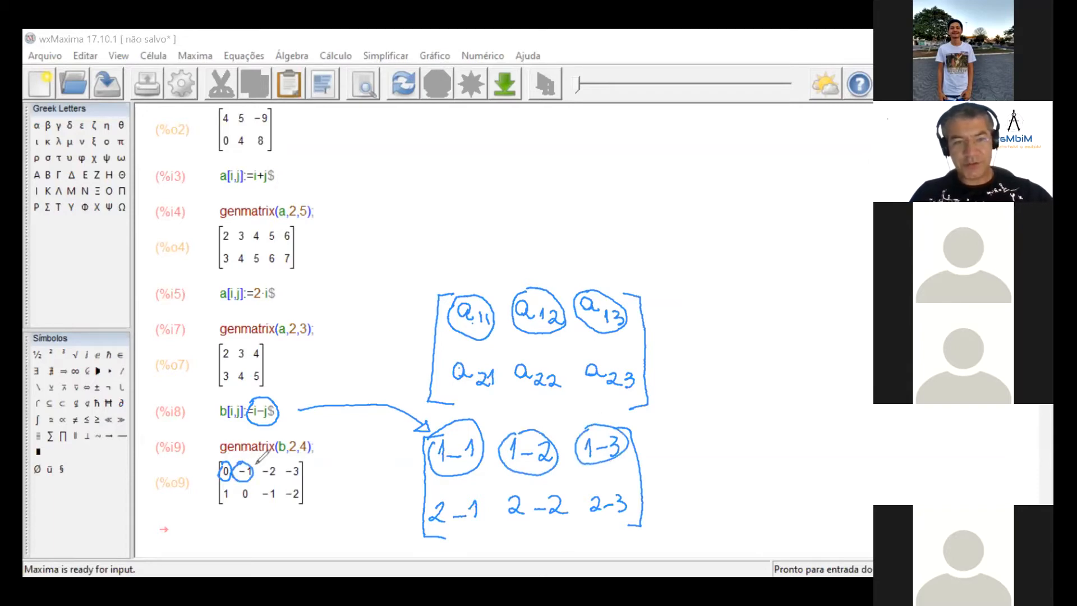
{"action": "left_click_drag", "start_coordinate": [270, 458], "coordinate": [269, 461]}
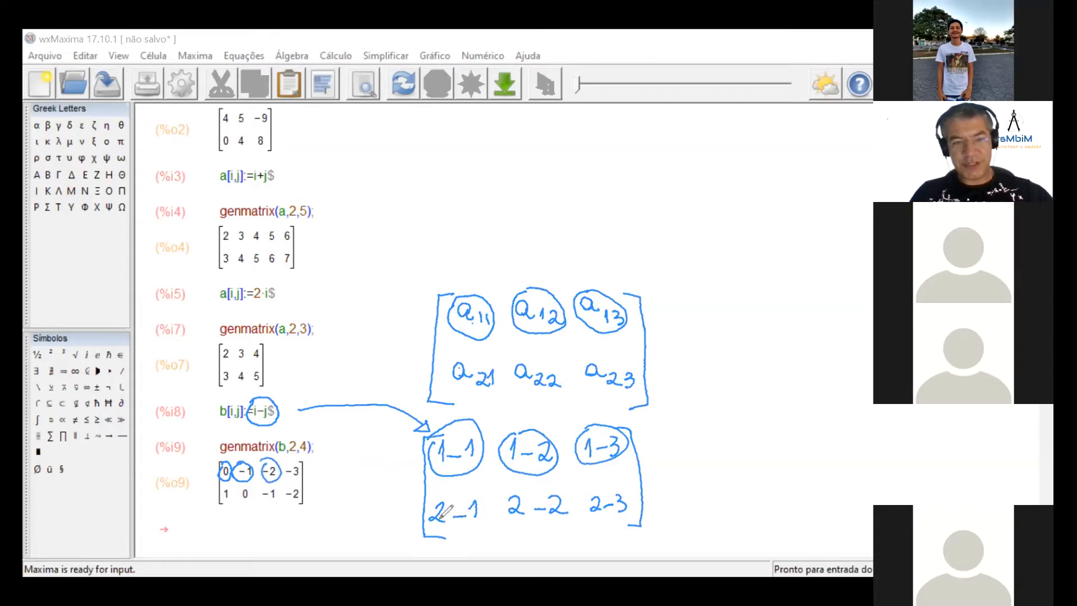
{"action": "mouse_move", "coordinate": [444, 487]}
{"action": "left_mouse_down"}
{"action": "mouse_move", "coordinate": [466, 536]}
{"action": "mouse_move", "coordinate": [475, 505]}
{"action": "left_mouse_up"}
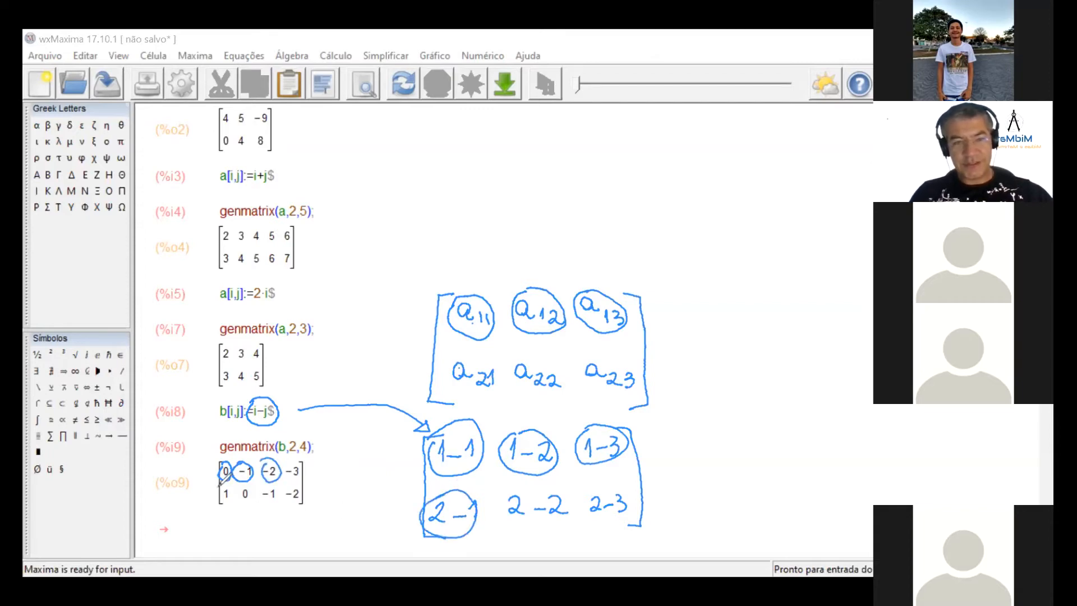
{"action": "left_click_drag", "start_coordinate": [224, 474], "coordinate": [224, 502]}
{"action": "mouse_move", "coordinate": [510, 490]}
{"action": "left_mouse_down"}
{"action": "mouse_move", "coordinate": [504, 519]}
{"action": "mouse_move", "coordinate": [552, 519]}
{"action": "mouse_move", "coordinate": [558, 496]}
{"action": "left_mouse_up"}
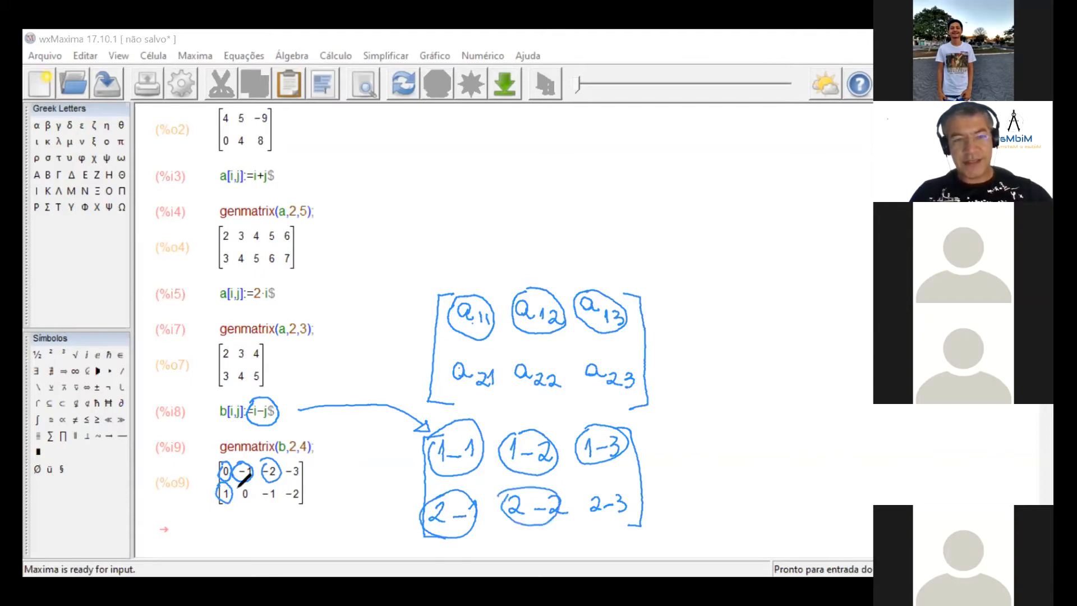
{"action": "left_click_drag", "start_coordinate": [237, 486], "coordinate": [242, 484]}
{"action": "left_click_drag", "start_coordinate": [318, 366], "coordinate": [284, 395]}
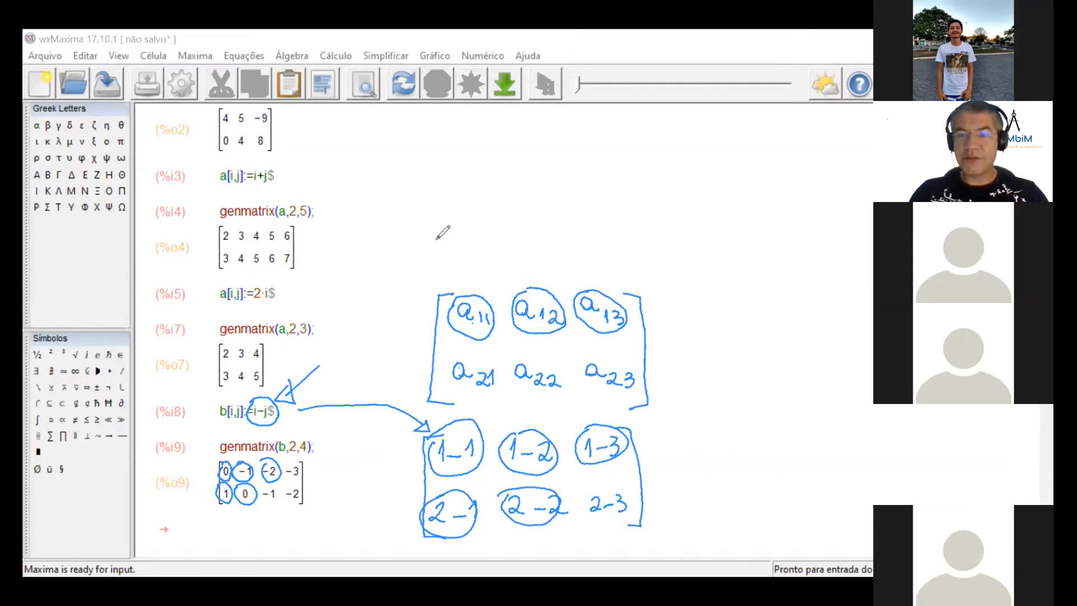
Open the Introduzir matriz dialog for entering a matrix and clear all handwritten annotations
{"action": "scroll", "coordinate": [448, 331], "scroll_direction": "up", "scroll_amount": 5}
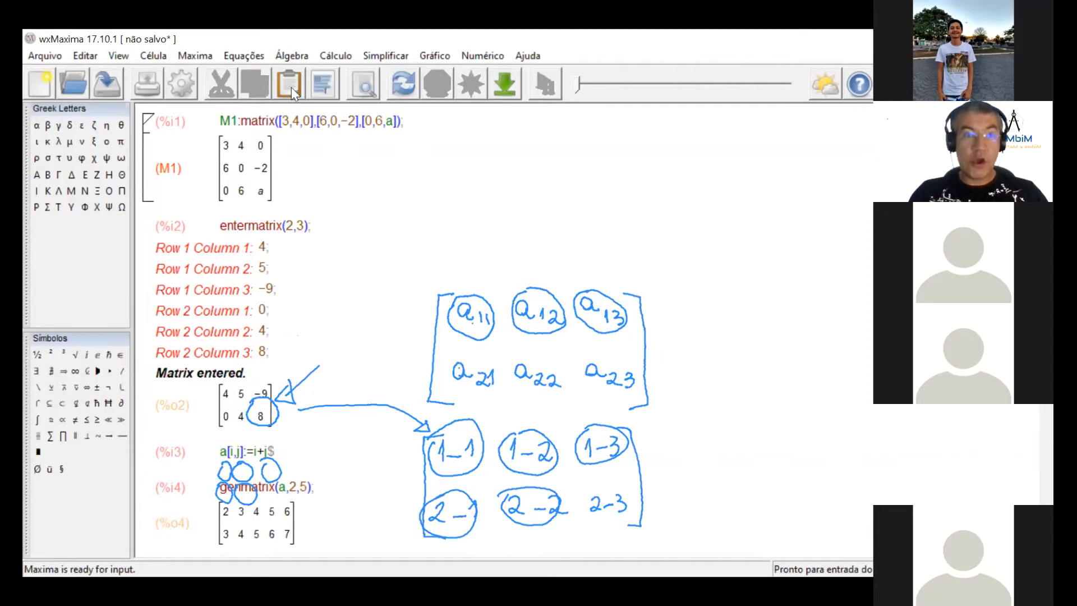
{"action": "left_click", "coordinate": [292, 55]}
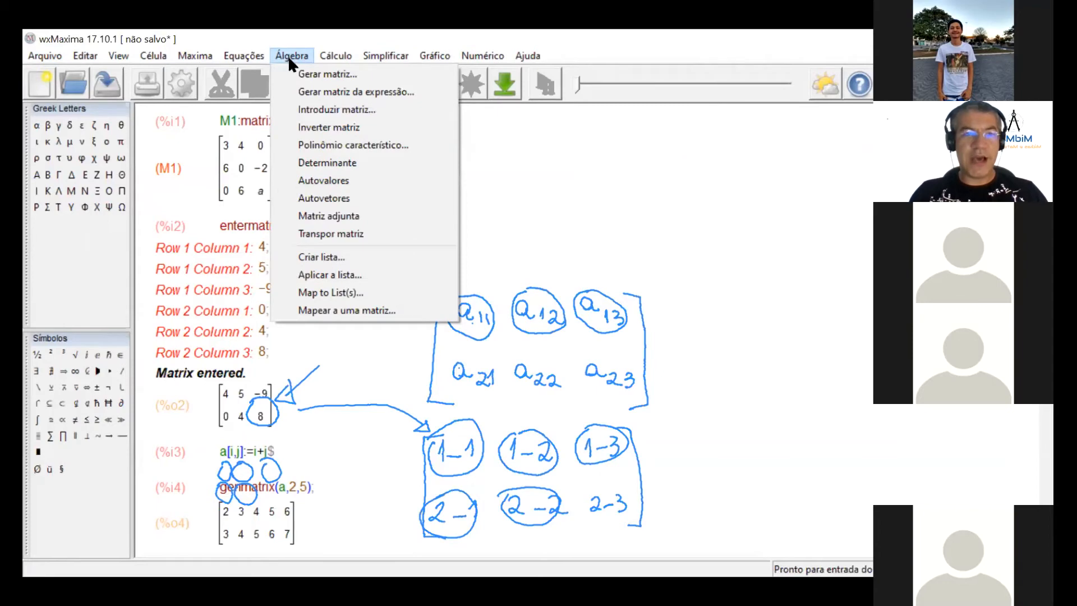
{"action": "left_click", "coordinate": [304, 111]}
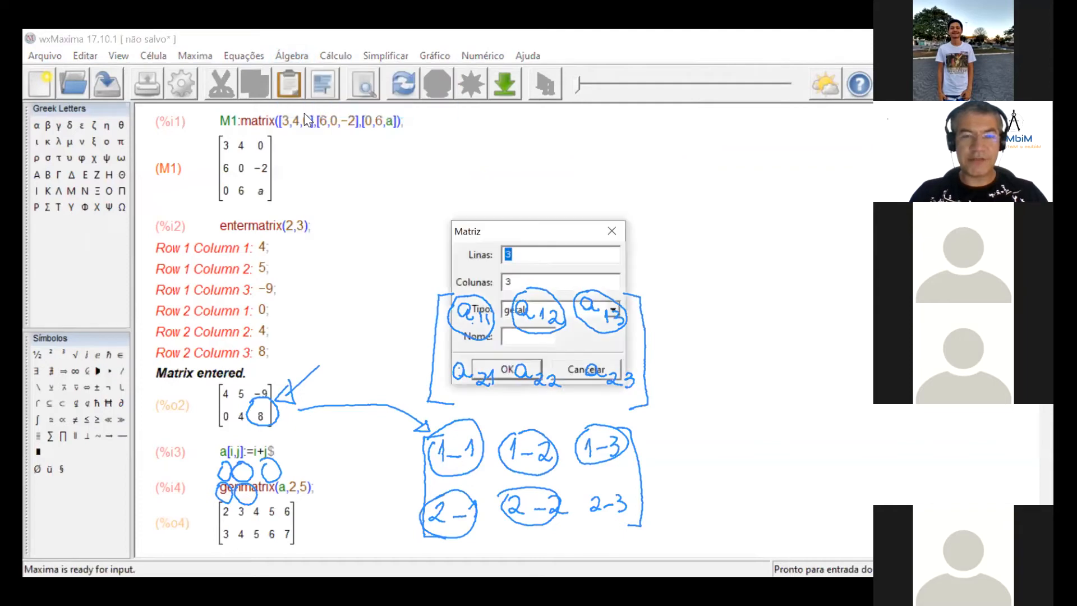
{"action": "left_click", "coordinate": [531, 55]}
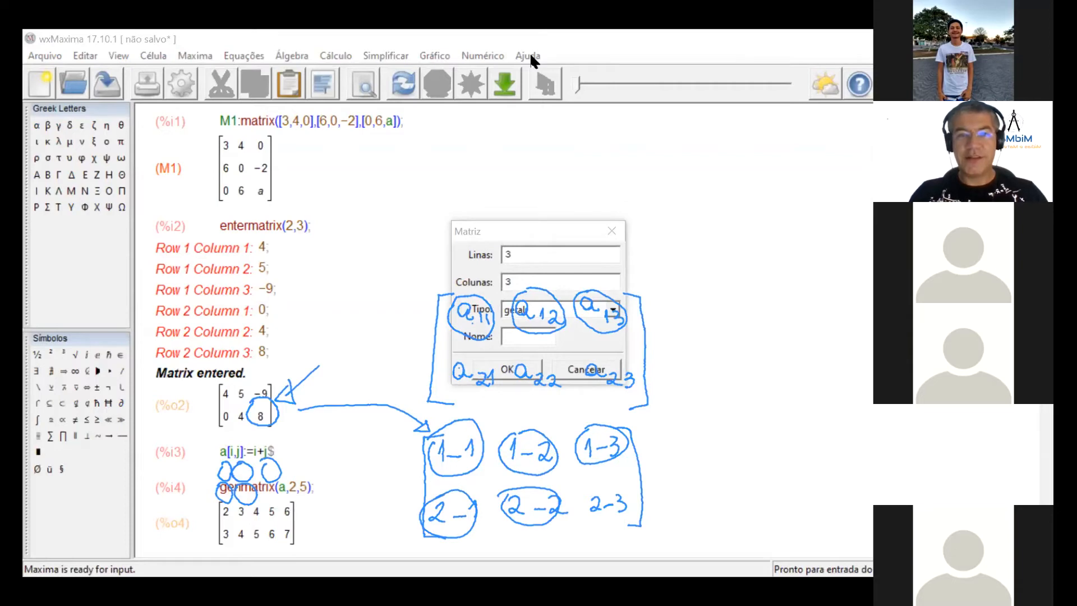
{"action": "left_click", "coordinate": [531, 55]}
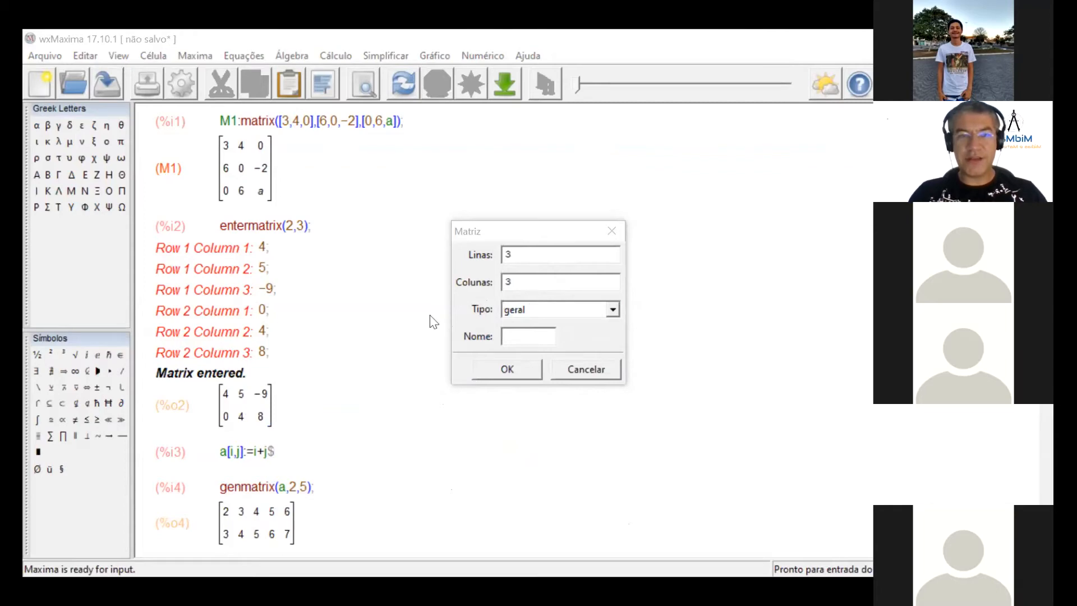
Name the 3-row, 3-column matrix of type geral A and accept its settings to continue to its elements
{"action": "left_click", "coordinate": [516, 333]}
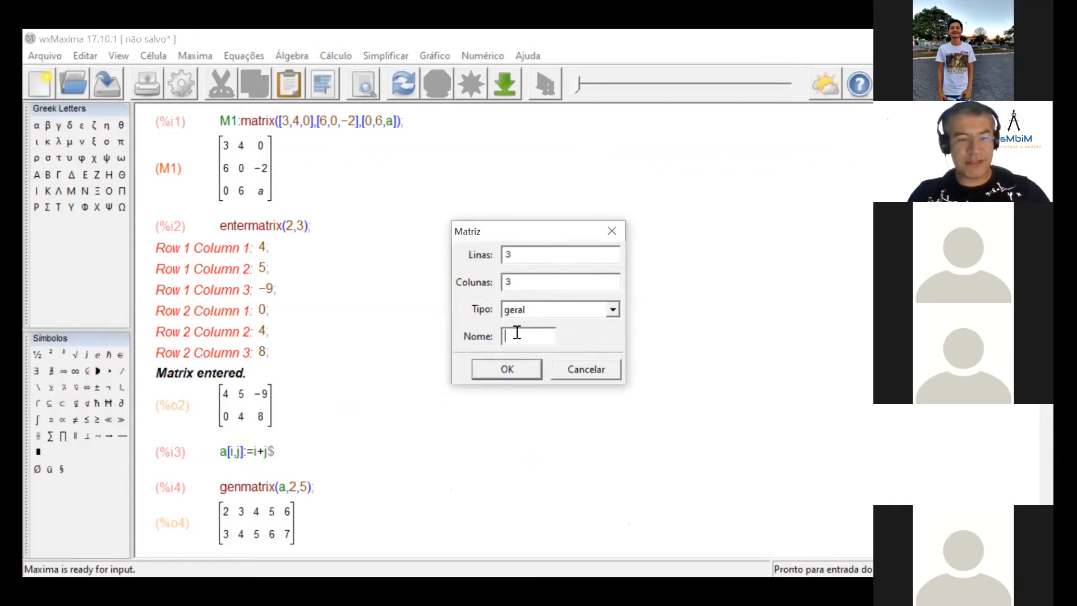
{"action": "type", "text": "A"}
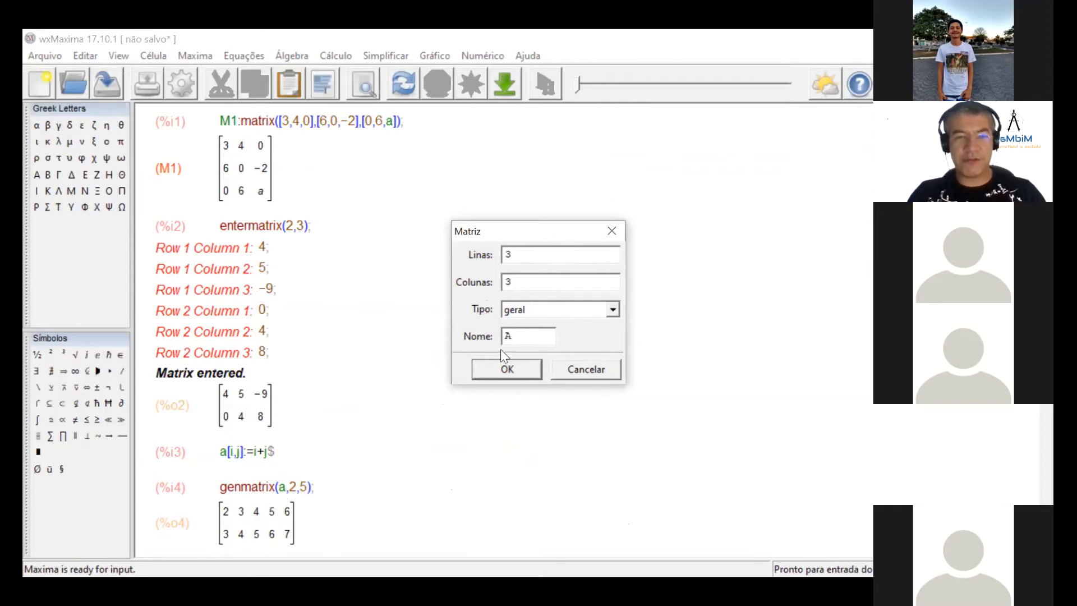
{"action": "left_click", "coordinate": [493, 368]}
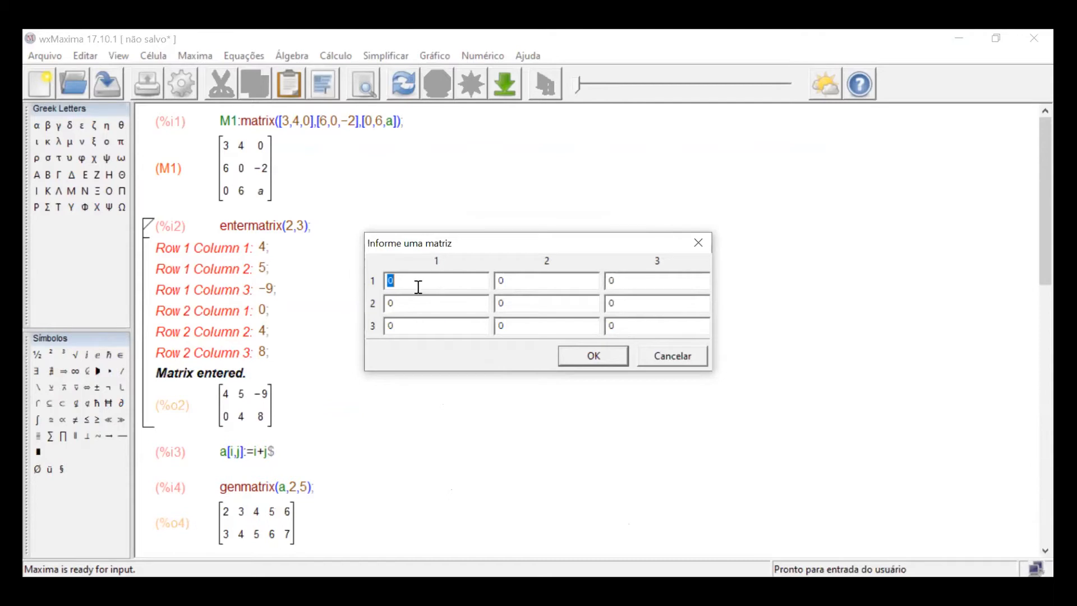
Fill the first row of matrix A with 3, 3 and 4
{"action": "type", "text": "3"}
{"action": "left_click", "coordinate": [492, 297]}
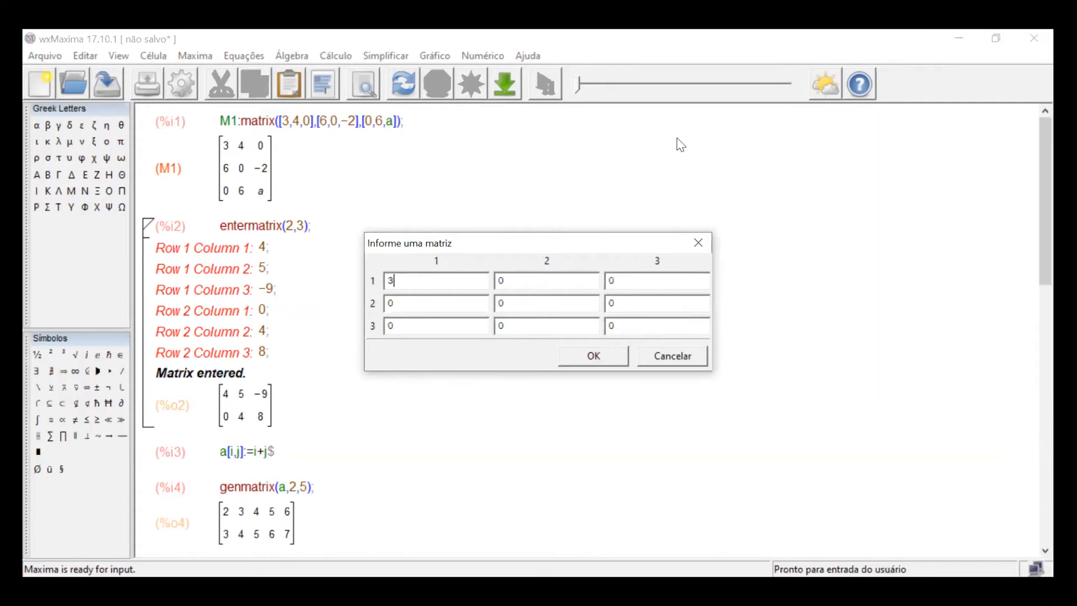
{"action": "left_click", "coordinate": [565, 277]}
{"action": "key", "text": "BackSpace"}
{"action": "type", "text": "3"}
{"action": "key", "text": "Tab"}
{"action": "type", "text": "4"}
{"action": "key", "text": "Tab"}
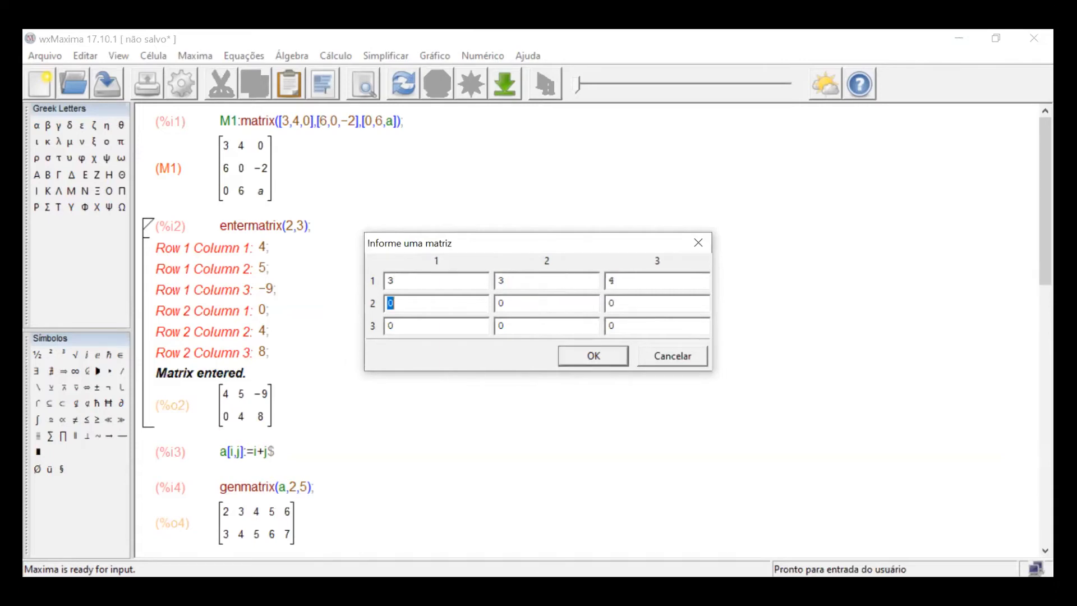
Fill the second row of matrix A with 4, 4, 4 and the third with 4, 4, 5, and accept the matrix
{"action": "type", "text": "4"}
{"action": "left_click", "coordinate": [569, 298]}
{"action": "key", "text": "BackSpace"}
{"action": "type", "text": "4"}
{"action": "key", "text": "Tab"}
{"action": "type", "text": "4"}
{"action": "key", "text": "Tab"}
{"action": "type", "text": "4"}
{"action": "key", "text": "Tab"}
{"action": "type", "text": "4"}
{"action": "key", "text": "Tab"}
{"action": "type", "text": "5"}
{"action": "left_click", "coordinate": [615, 365]}
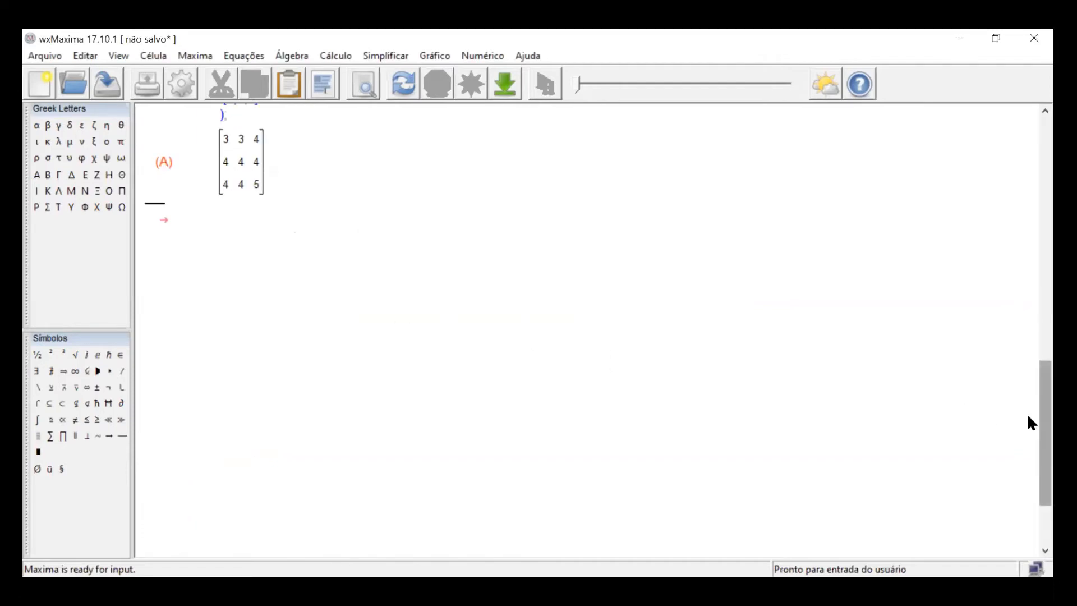
{"action": "scroll", "coordinate": [1029, 393], "scroll_direction": "up", "scroll_amount": 2}
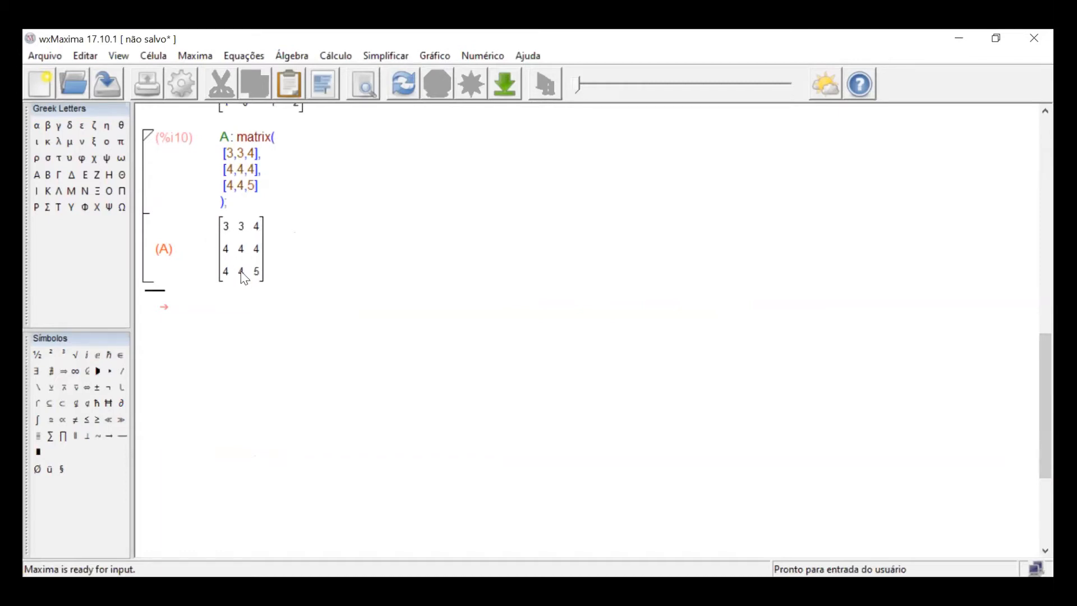
{"action": "left_click", "coordinate": [261, 309]}
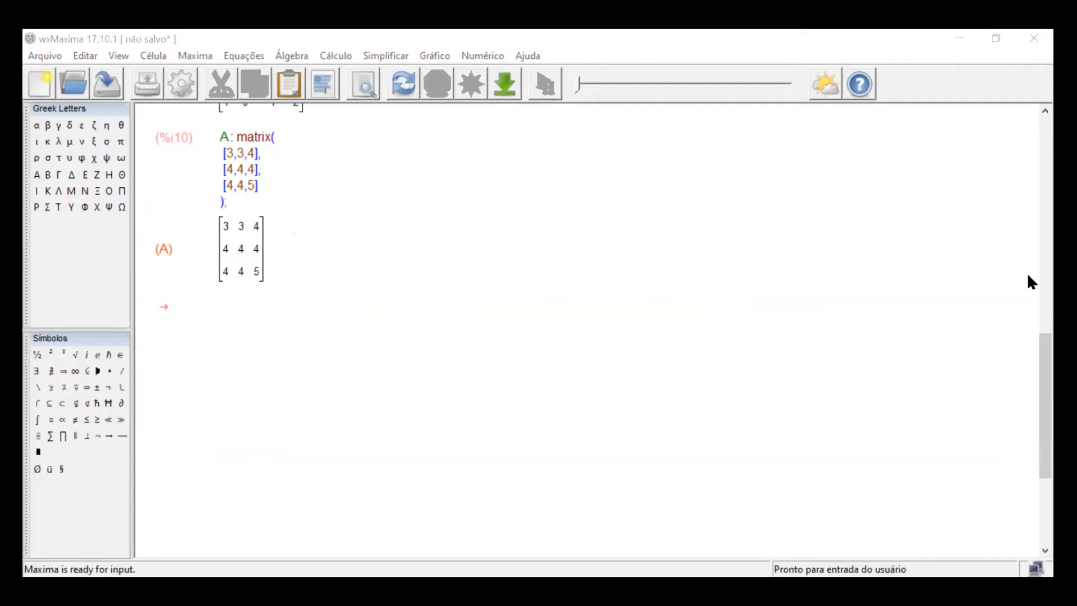
Start entering another 3-row, 3-column matrix of type geral, name it B and accept its settings
{"action": "left_click_drag", "start_coordinate": [1032, 367], "coordinate": [1029, 120]}
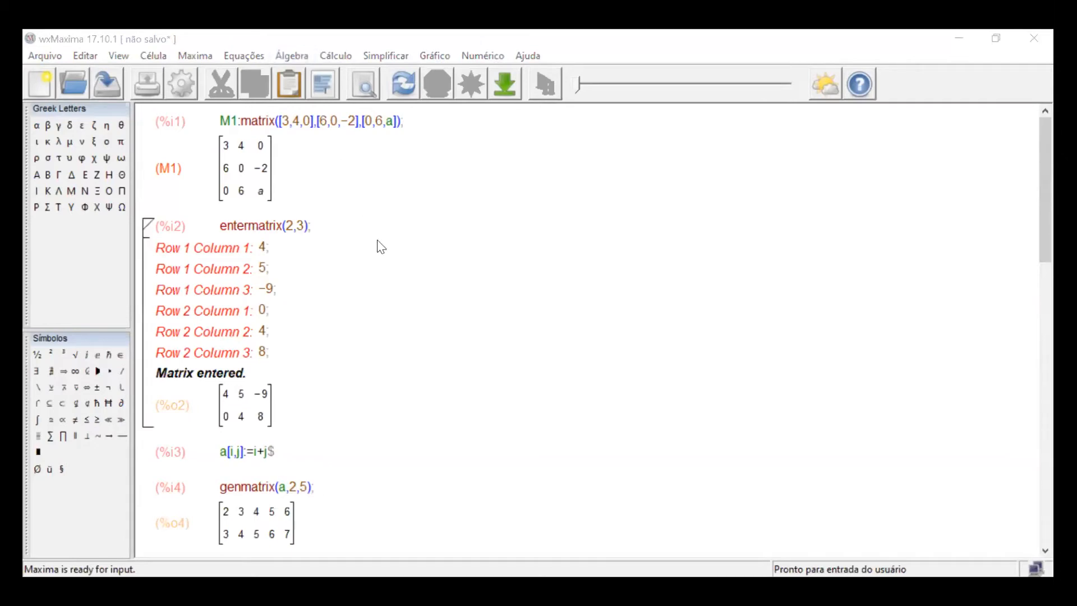
{"action": "left_click", "coordinate": [610, 113]}
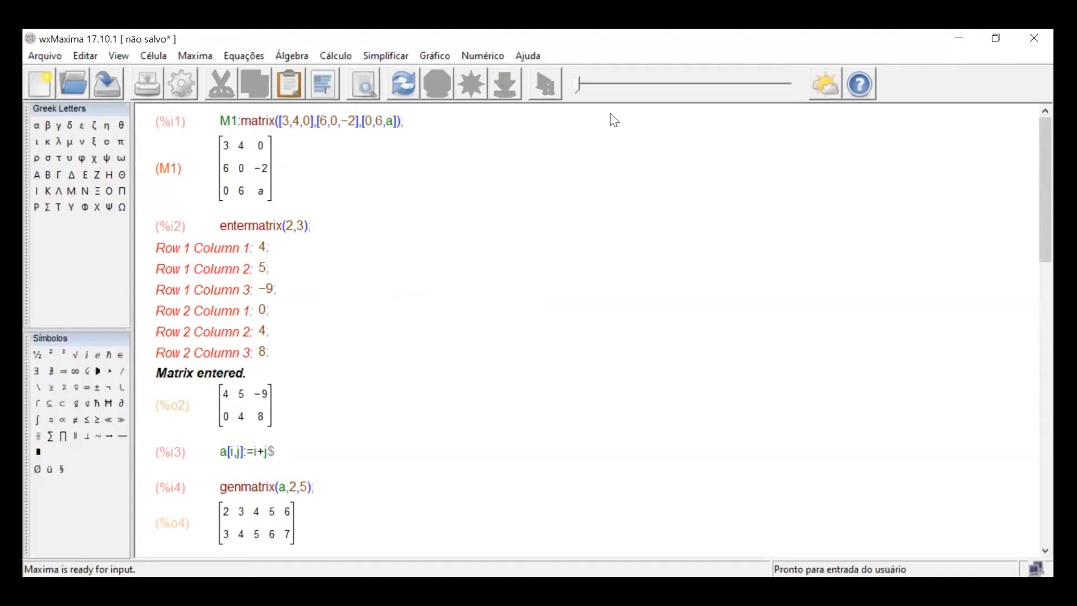
{"action": "left_click", "coordinate": [284, 56]}
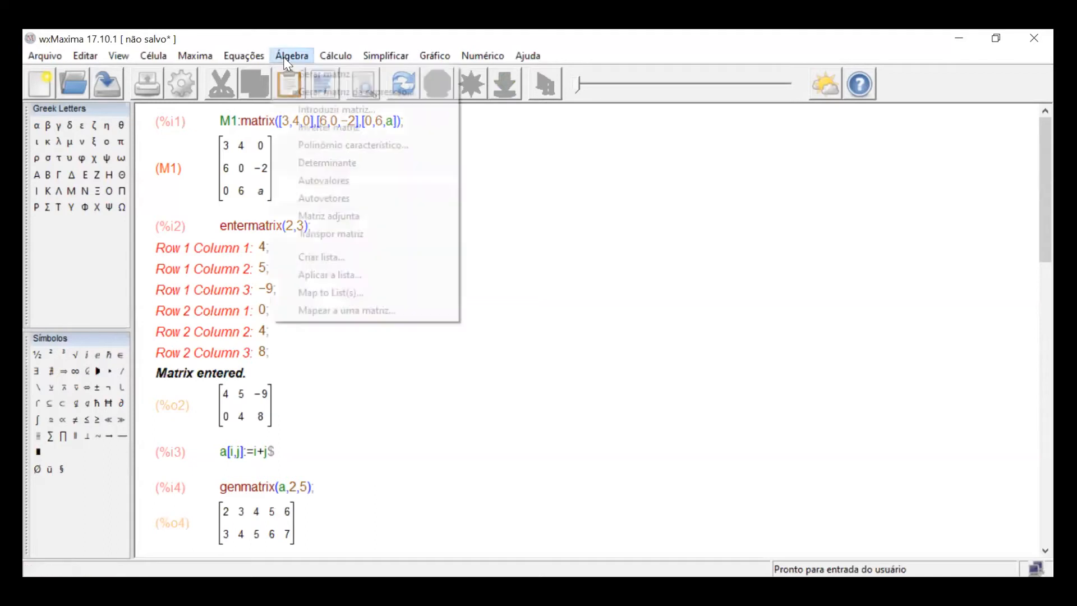
{"action": "left_click", "coordinate": [303, 110]}
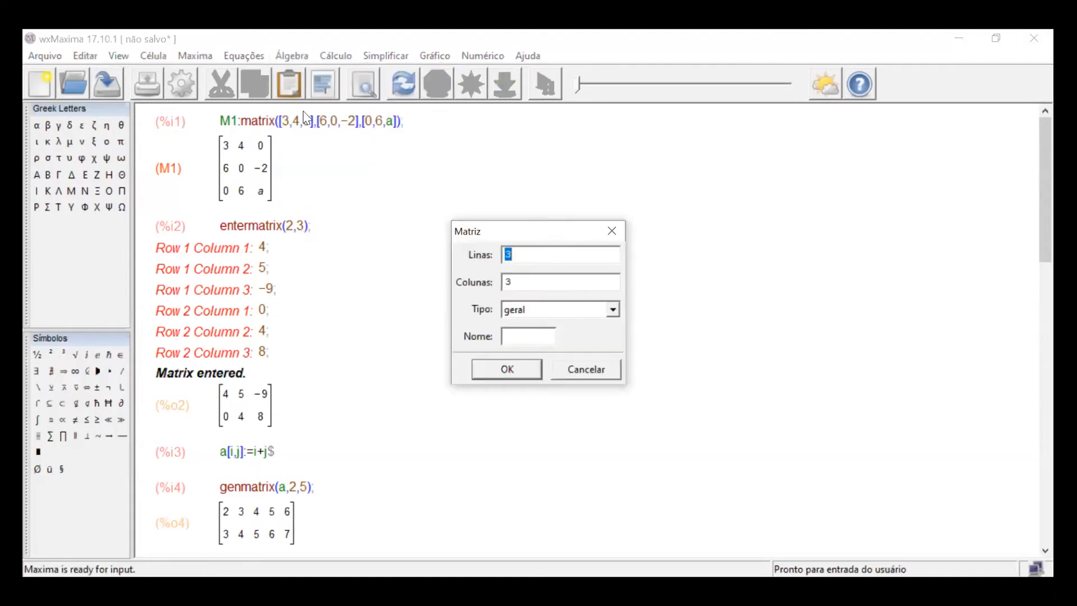
{"action": "left_click", "coordinate": [520, 334]}
{"action": "type", "text": "B"}
{"action": "key", "text": "Return"}
Fill matrix B with rows 7, 7, 9; 8, 9, 8; and 8, 9, 0, and accept it
{"action": "type", "text": "7"}
{"action": "key", "text": "Tab"}
{"action": "type", "text": "7"}
{"action": "key", "text": "Tab"}
{"action": "type", "text": "9"}
{"action": "key", "text": "Tab"}
{"action": "type", "text": "8"}
{"action": "key", "text": "Tab"}
{"action": "type", "text": "9"}
{"action": "key", "text": "Tab"}
{"action": "type", "text": "8"}
{"action": "key", "text": "Tab"}
{"action": "type", "text": "8"}
{"action": "key", "text": "Tab"}
{"action": "type", "text": "9"}
{"action": "key", "text": "Tab"}
{"action": "type", "text": "0"}
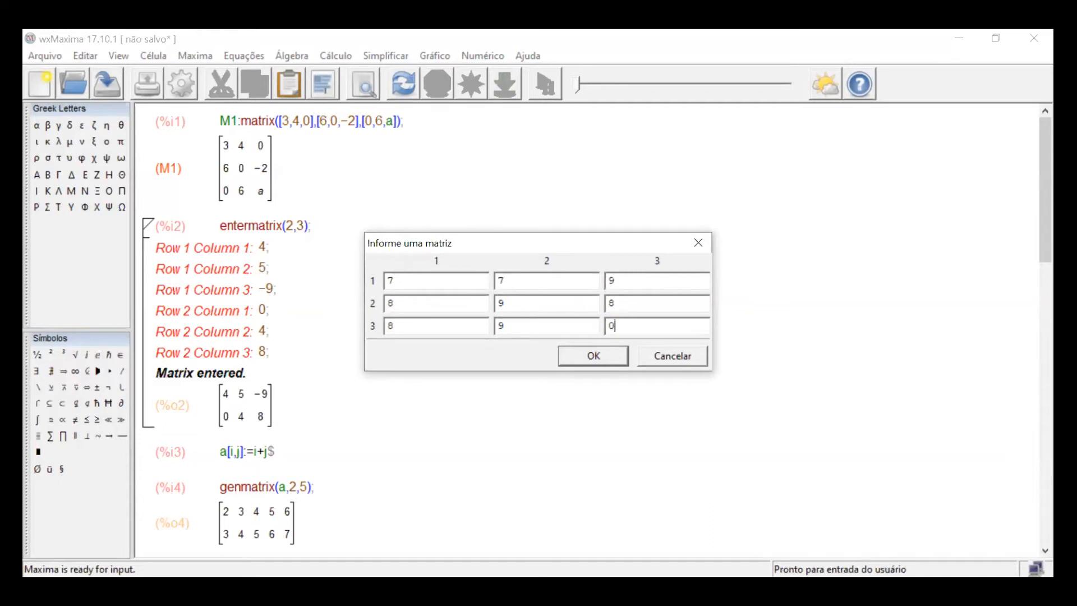
{"action": "key", "text": "Return"}
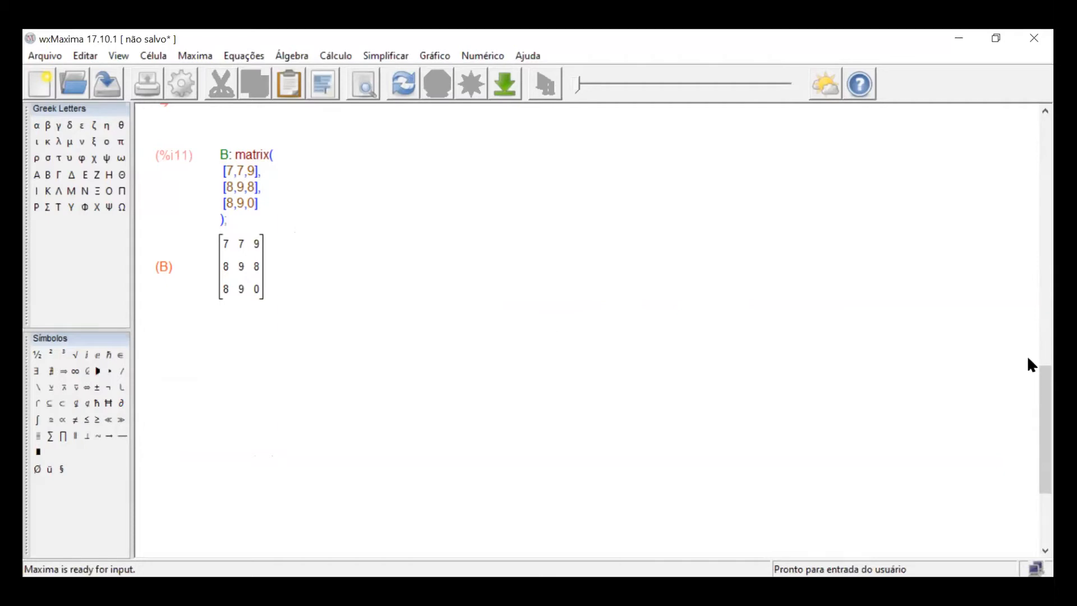
Evaluate the matrix product C=A.B in a new cell below matrix B
{"action": "left_click_drag", "start_coordinate": [1027, 379], "coordinate": [1027, 320]}
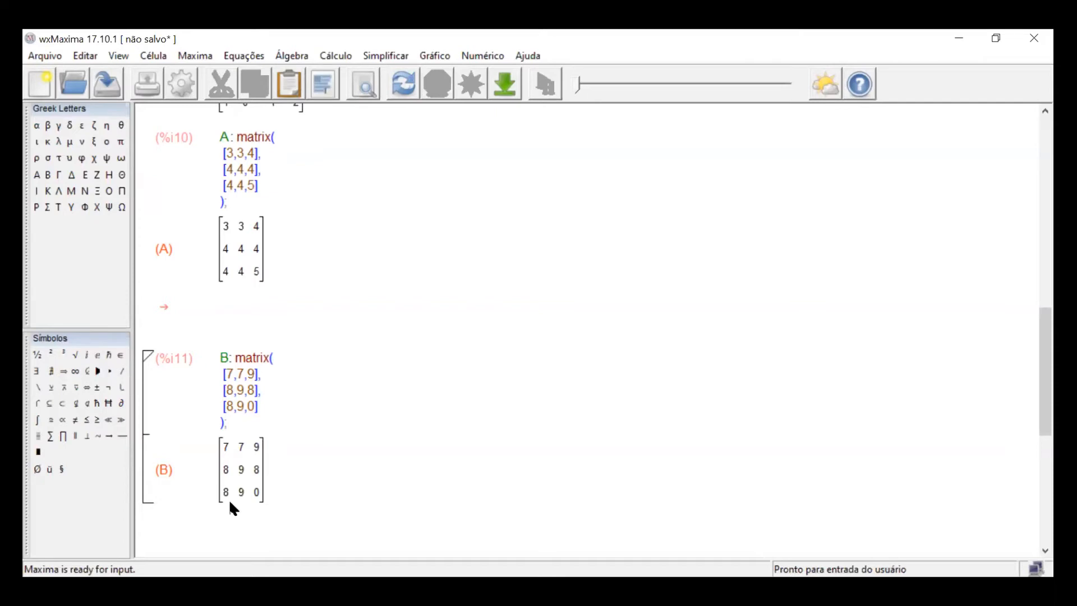
{"action": "type", "text": "A"}
{"action": "key", "text": "BackSpace"}
{"action": "scroll", "coordinate": [228, 499], "scroll_direction": "down", "scroll_amount": 3}
{"action": "type", "text": "C="}
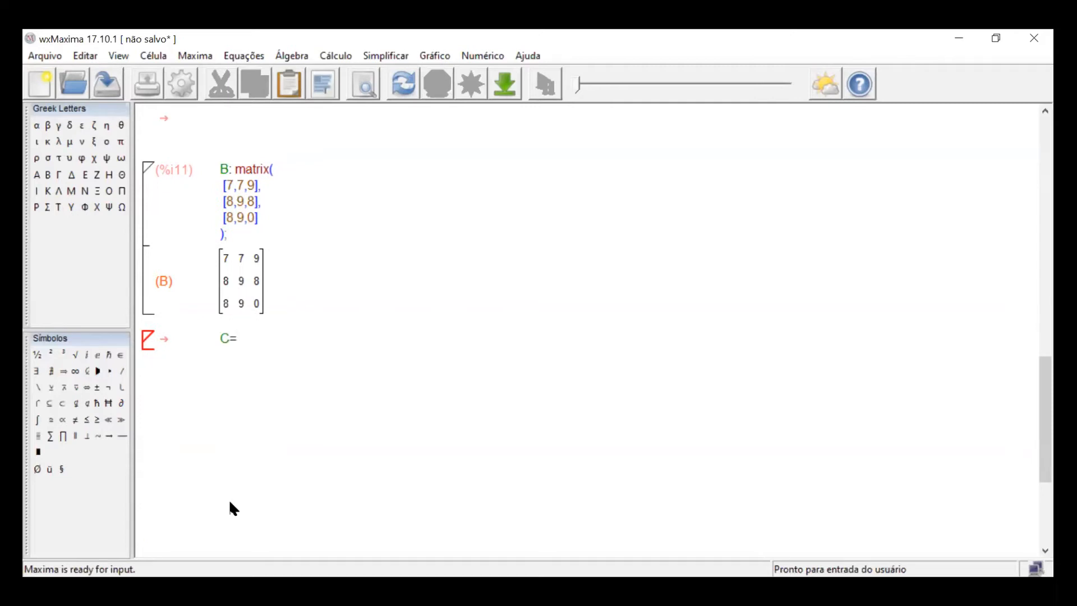
{"action": "type", "text": "A.B"}
{"action": "key", "text": "shift+Return"}
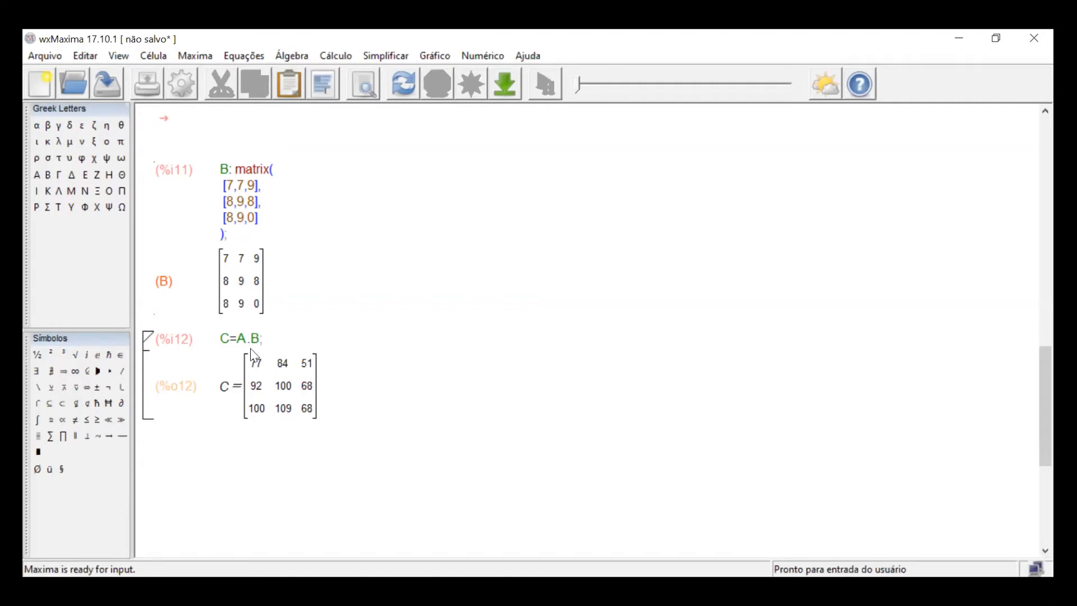
Evaluate the scalar multiple D=2*A in a new cell
{"action": "type", "text": "D"}
{"action": "type", "text": "="}
{"action": "type", "text": "2"}
{"action": "type", "text": "*A"}
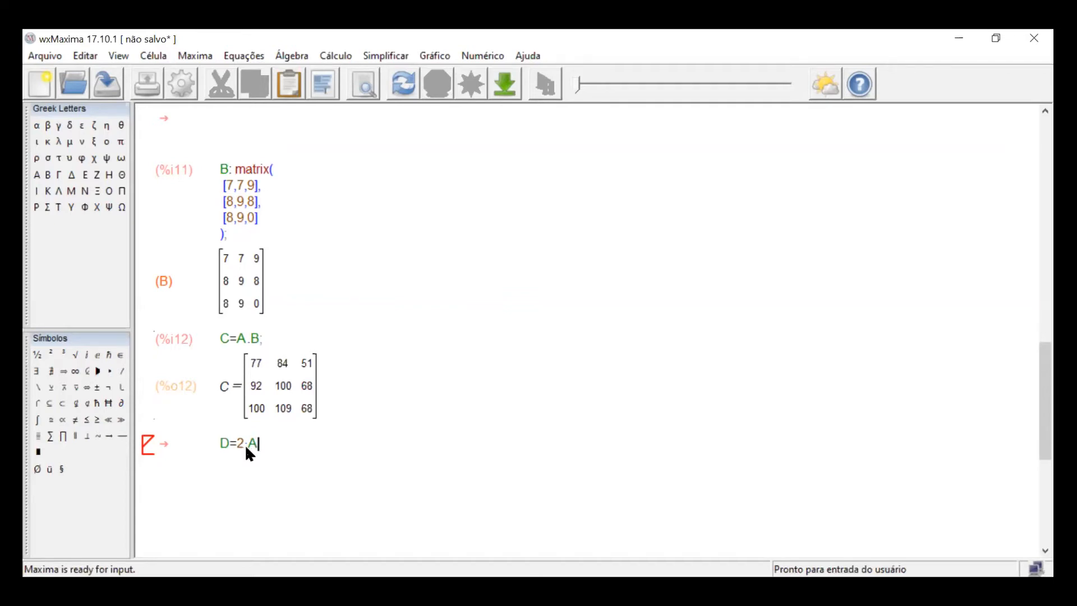
{"action": "key", "text": "shift+Return"}
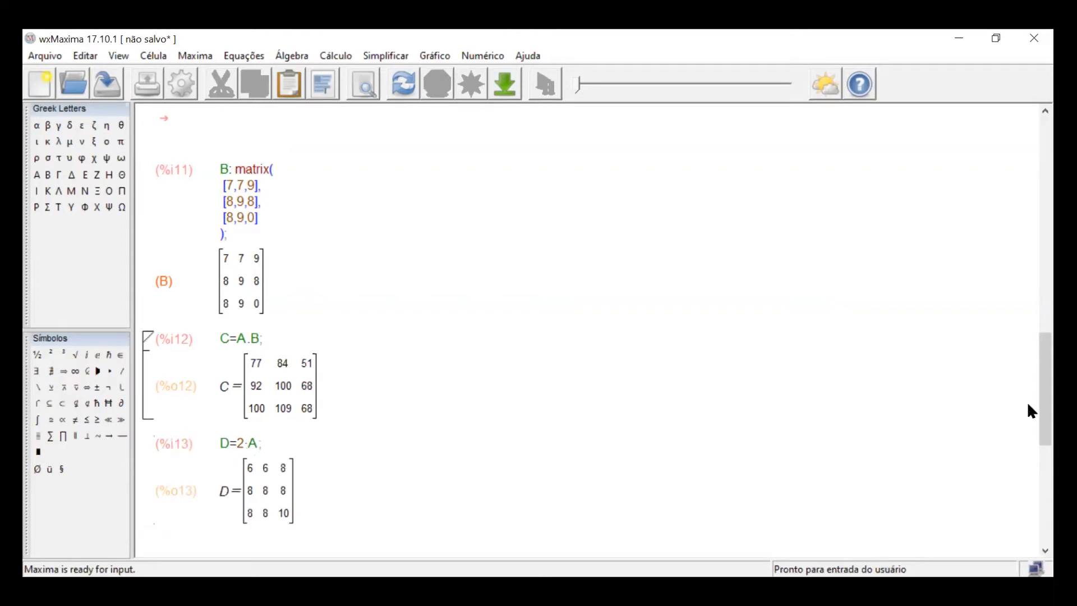
Evaluate A; in a new cell below D to redisplay matrix A
{"action": "scroll", "coordinate": [1027, 387], "scroll_direction": "up", "scroll_amount": 2}
{"action": "scroll", "coordinate": [1027, 380], "scroll_direction": "up", "scroll_amount": 6}
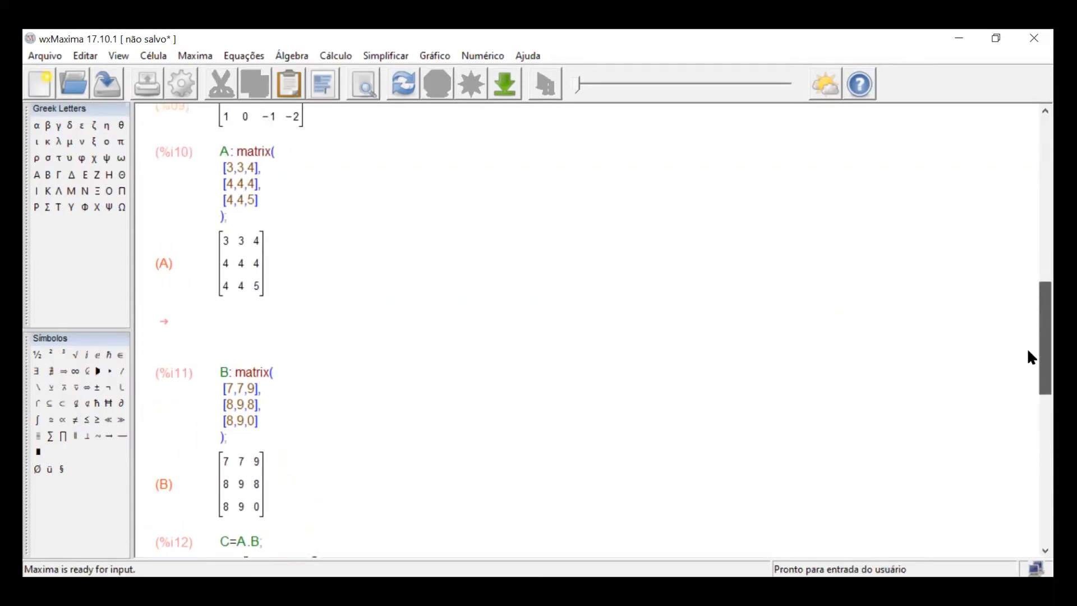
{"action": "left_click_drag", "start_coordinate": [1027, 358], "coordinate": [1027, 433]}
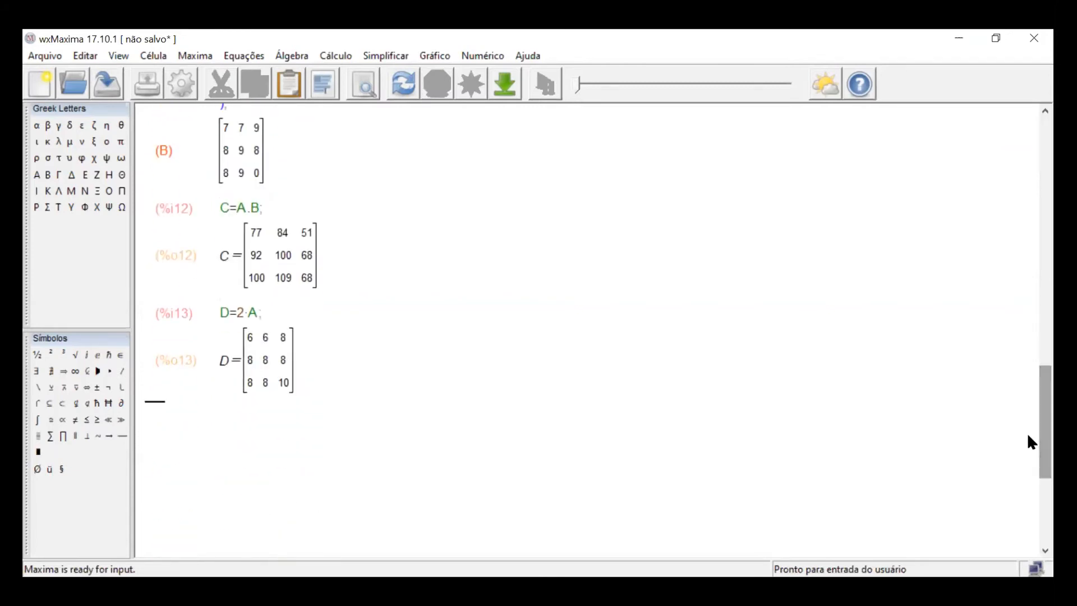
{"action": "type", "text": "A"}
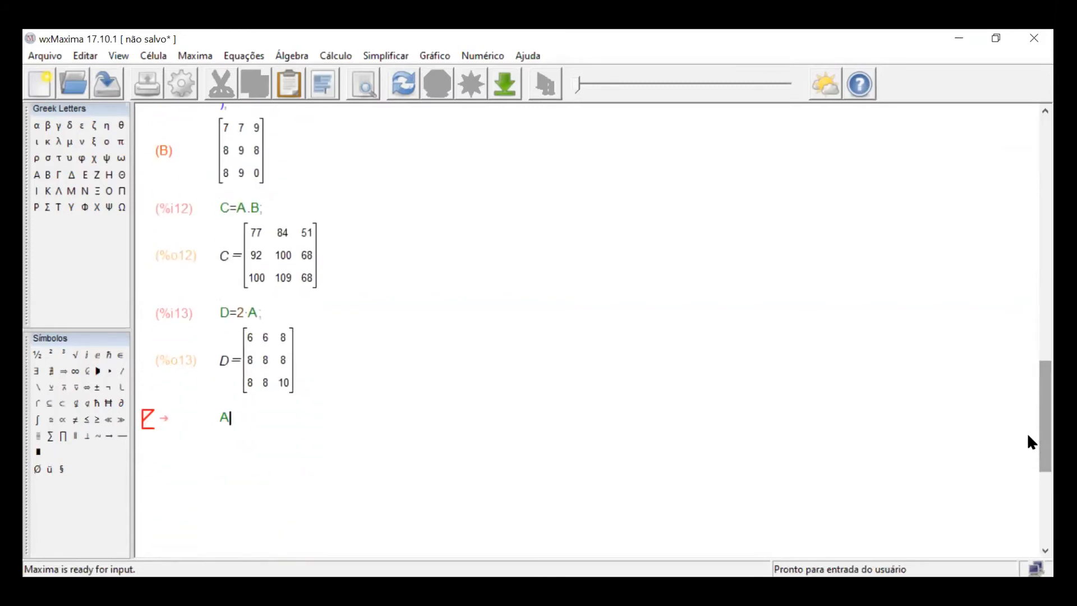
{"action": "type", "text": ";"}
{"action": "key", "text": "shift+Return"}
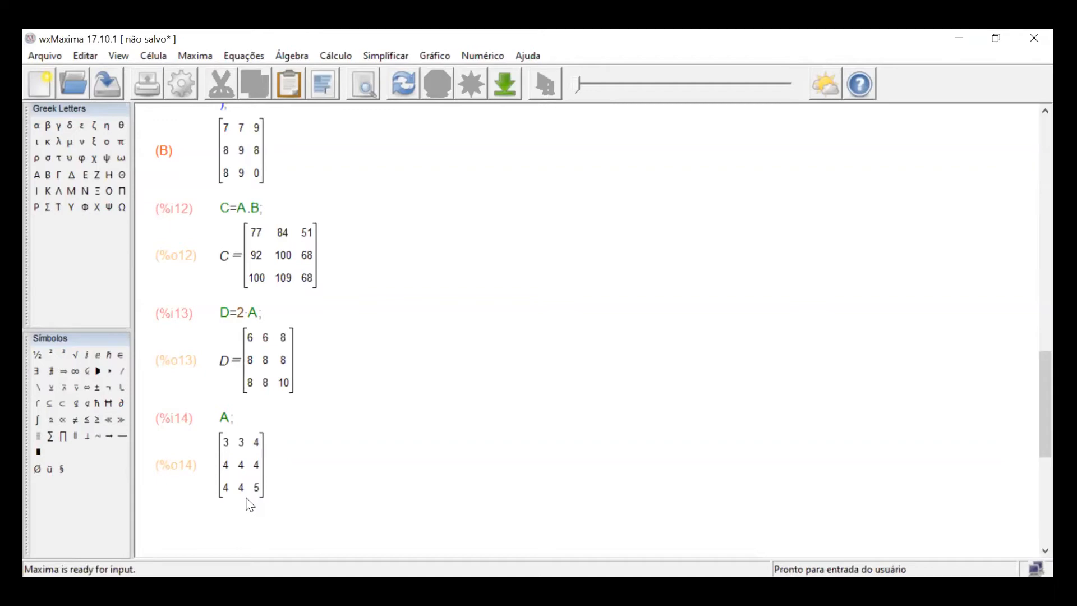
Open the Introduzir matriz dialog and set up a 2-row, 3-column matrix of type geral named E
{"action": "left_click", "coordinate": [291, 55]}
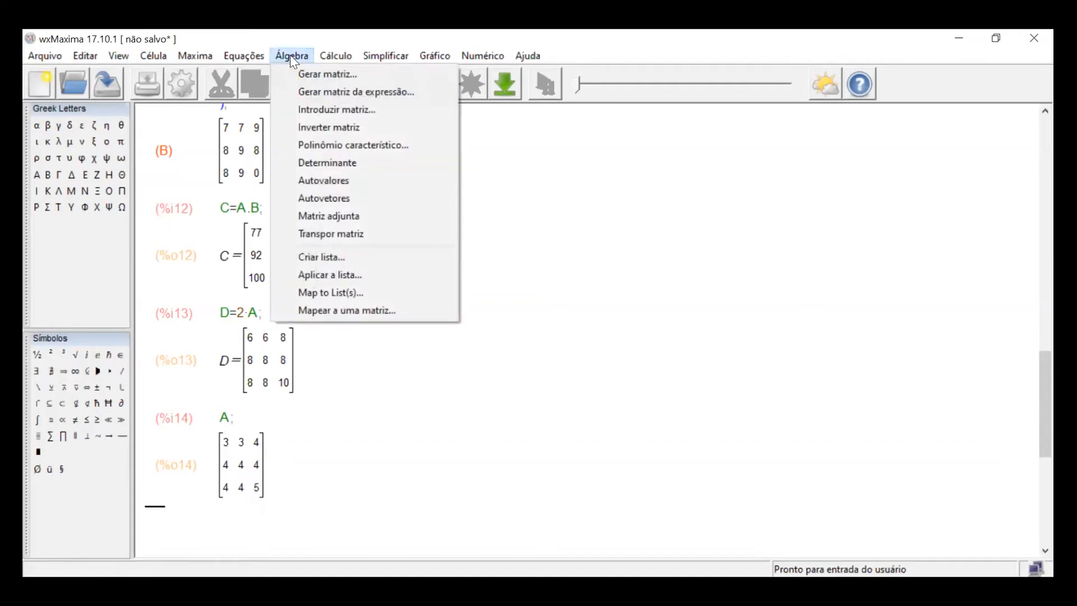
{"action": "left_click", "coordinate": [308, 114]}
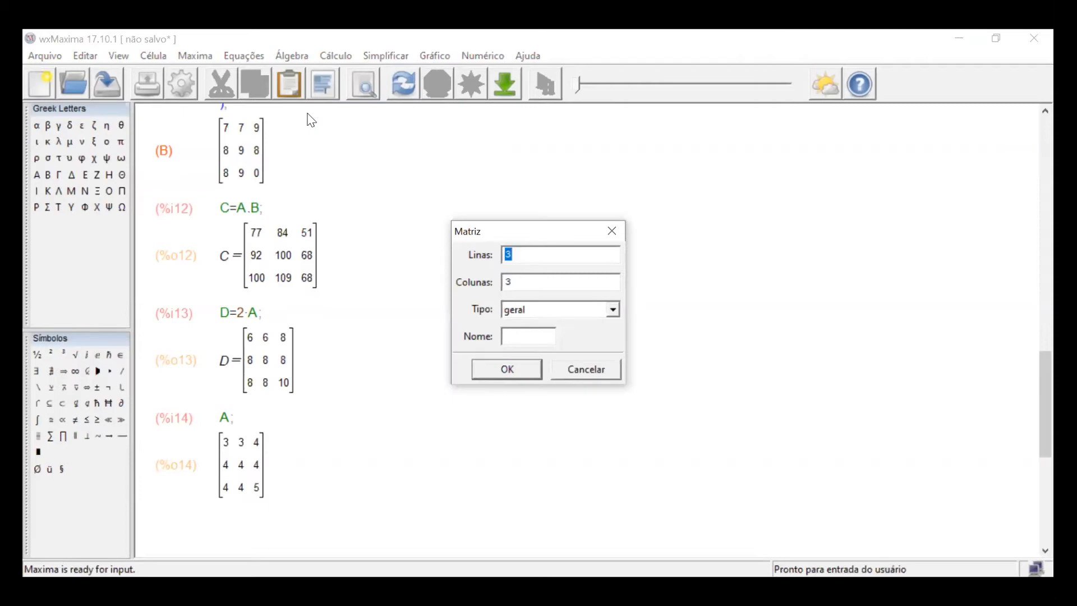
{"action": "type", "text": "2"}
{"action": "key", "text": "Tab"}
{"action": "left_click", "coordinate": [524, 331]}
{"action": "type", "text": "E"}
{"action": "key", "text": "Return"}
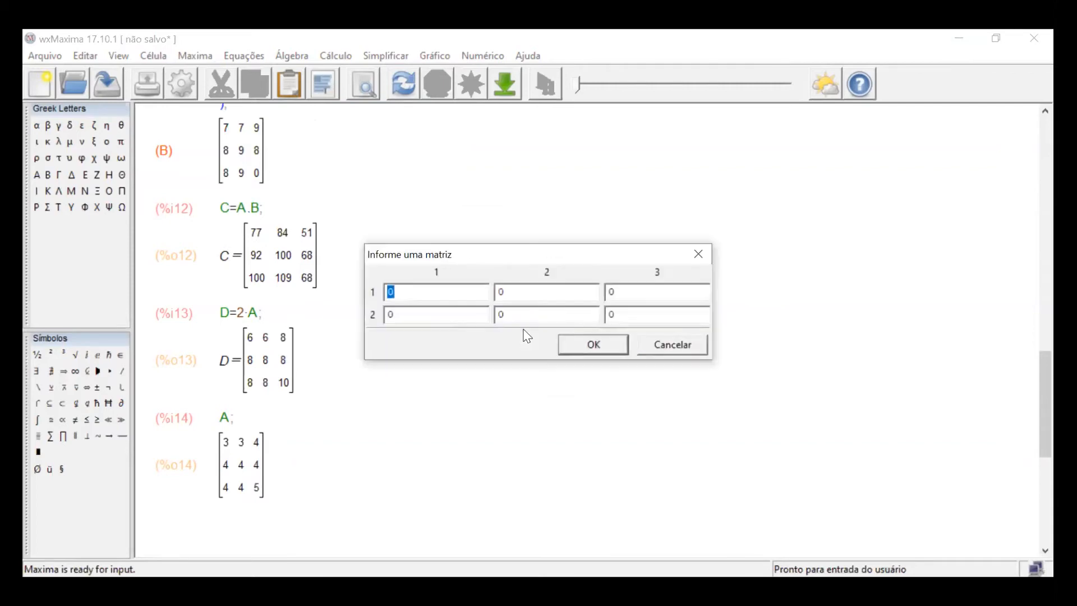
Fill matrix E with rows 5, 576, 9 and 98, 76, 56, and accept it
{"action": "type", "text": "5"}
{"action": "key", "text": "Tab"}
{"action": "type", "text": "576"}
{"action": "key", "text": "Tab"}
{"action": "type", "text": "9"}
{"action": "key", "text": "Tab"}
{"action": "type", "text": "98"}
{"action": "key", "text": "Tab"}
{"action": "type", "text": "76"}
{"action": "key", "text": "Tab"}
{"action": "type", "text": "56"}
{"action": "left_click", "coordinate": [624, 346]}
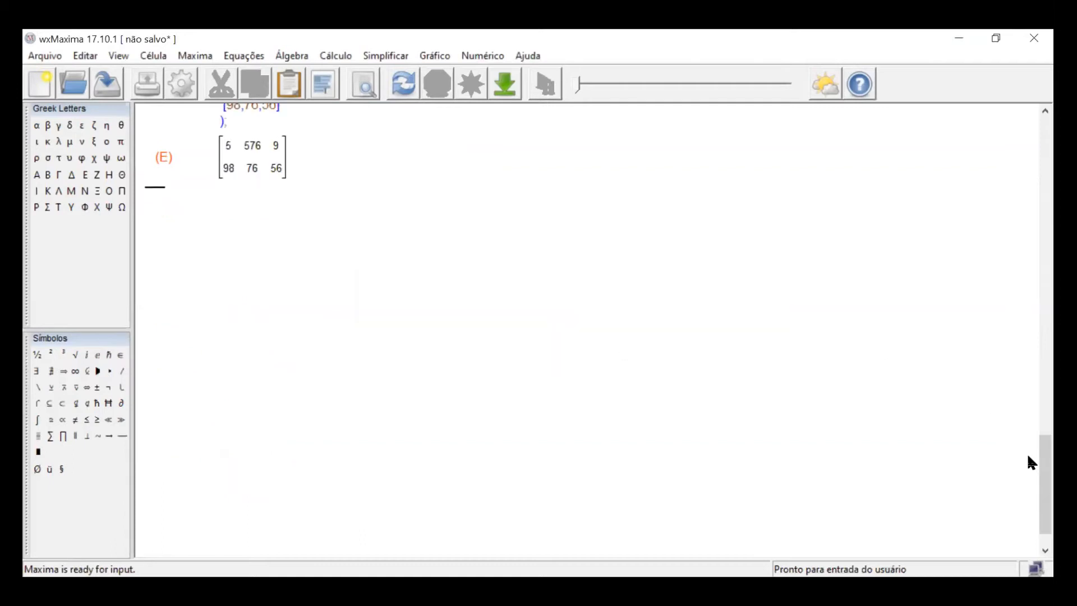
Try to evaluate the matrix product G=A.E in a new cell below matrix E
{"action": "left_click_drag", "start_coordinate": [1027, 462], "coordinate": [1027, 409]}
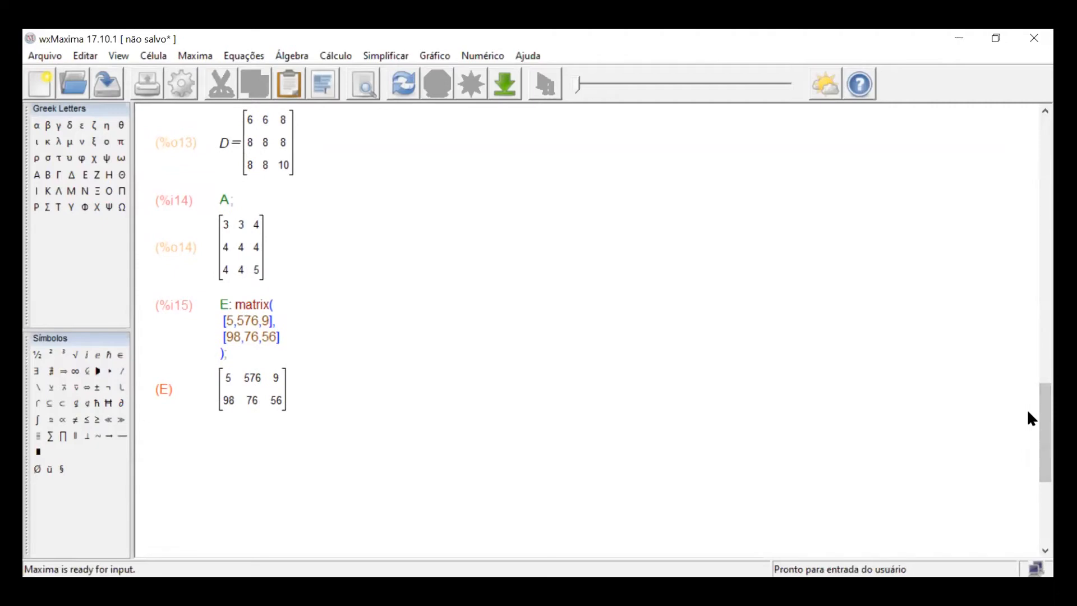
{"action": "type", "text": "G=A"}
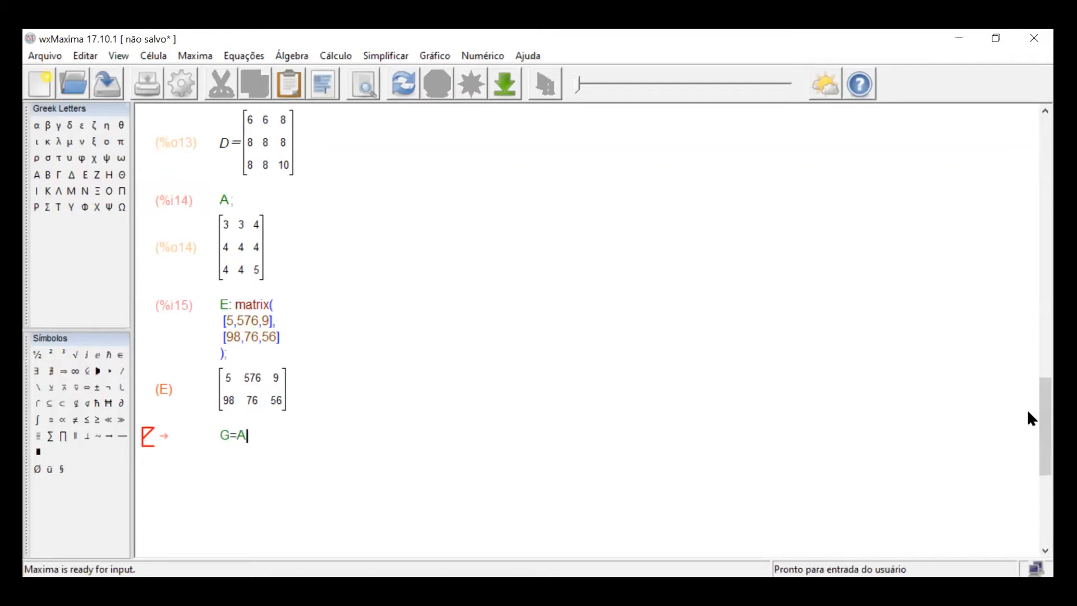
{"action": "type", "text": ".E;"}
{"action": "key", "text": "shift+Return"}
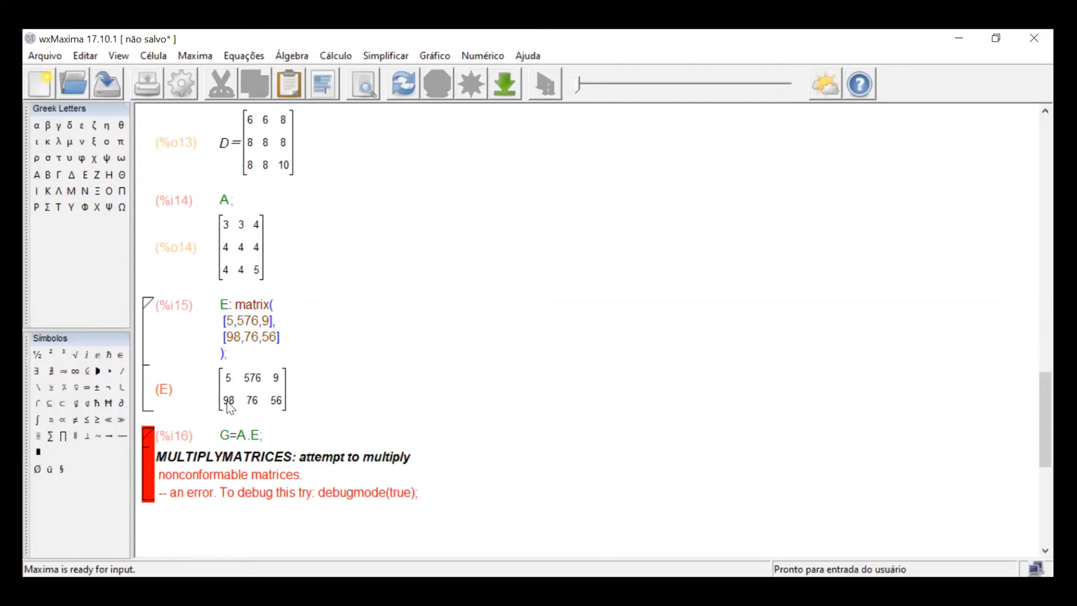
Evaluate the product in reverse order as G=E.A in a new cell
{"action": "type", "text": "G"}
{"action": "scroll", "coordinate": [230, 406], "scroll_direction": "down", "scroll_amount": 3}
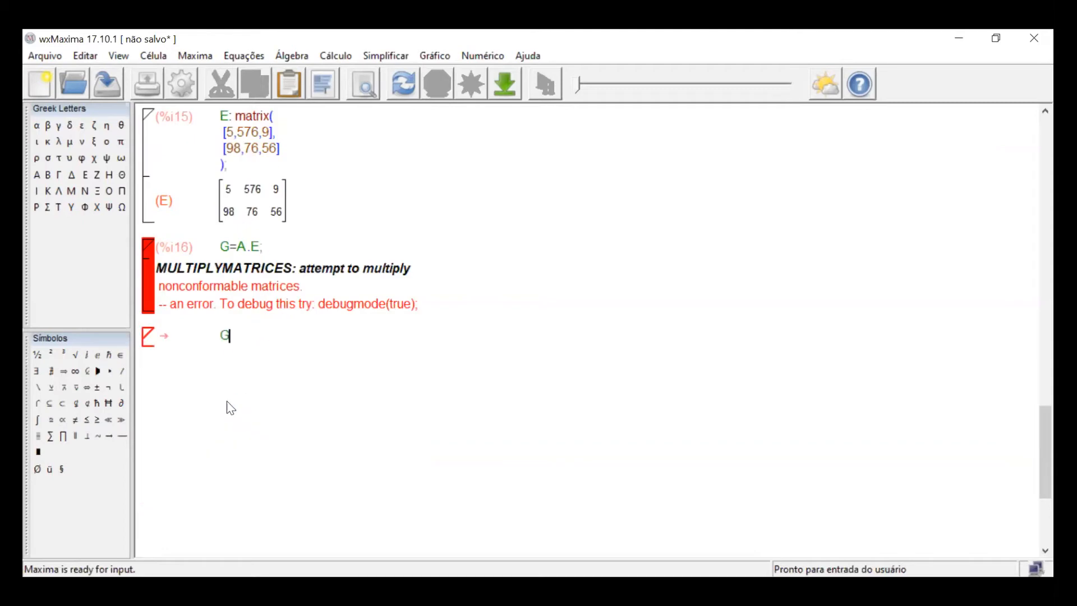
{"action": "type", "text": "=E.A"}
{"action": "key", "text": "shift+Return"}
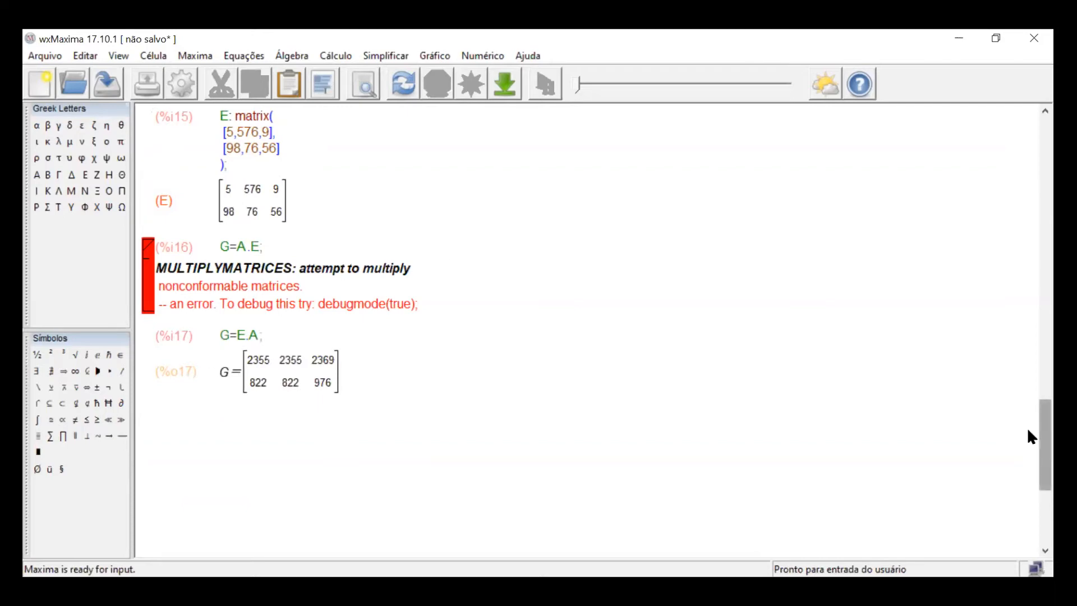
{"action": "scroll", "coordinate": [1027, 427], "scroll_direction": "up", "scroll_amount": 3}
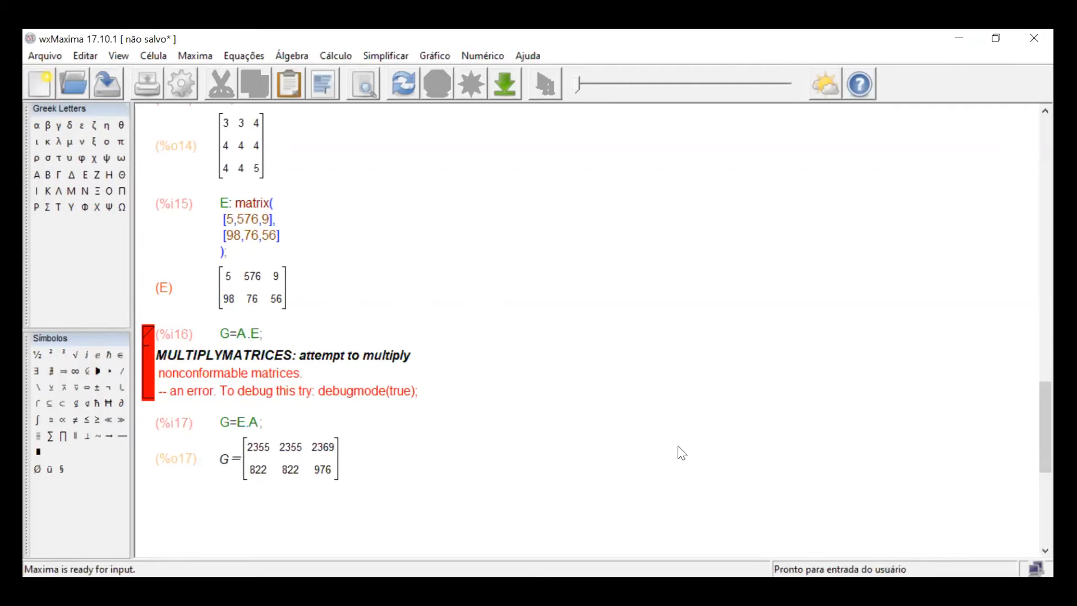
Evaluate M1 in a new cell below G to redisplay the first matrix of the session
{"action": "left_click", "coordinate": [754, 589]}
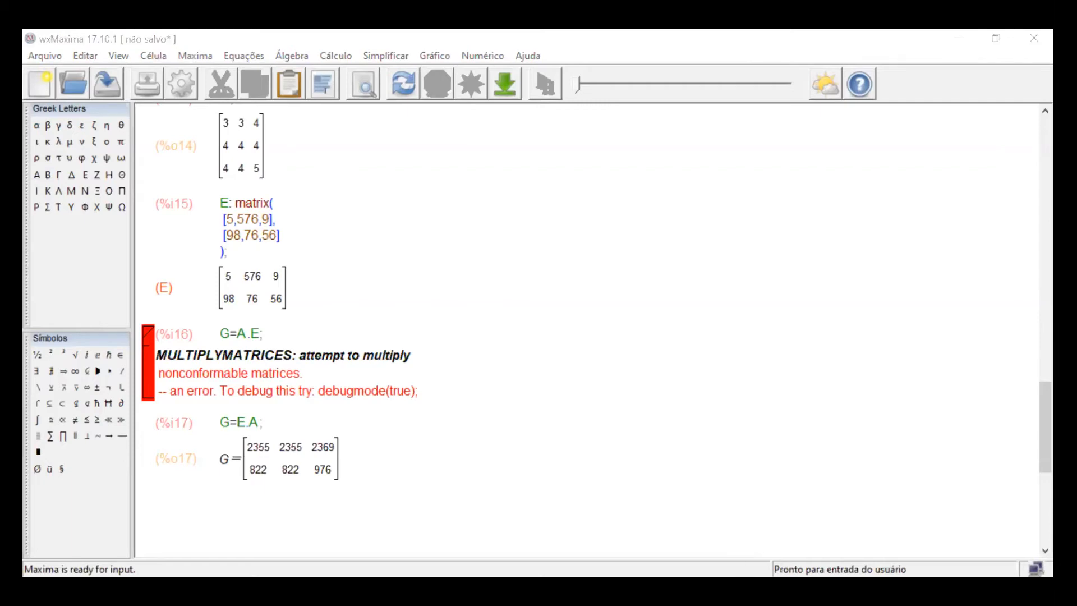
{"action": "left_click", "coordinate": [393, 469]}
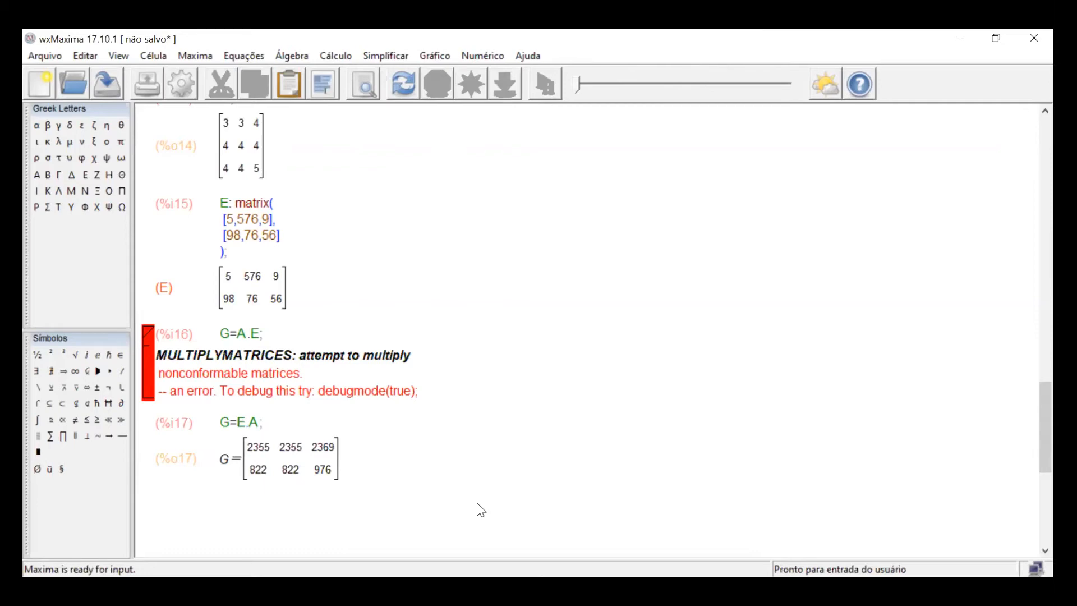
{"action": "type", "text": "m1"}
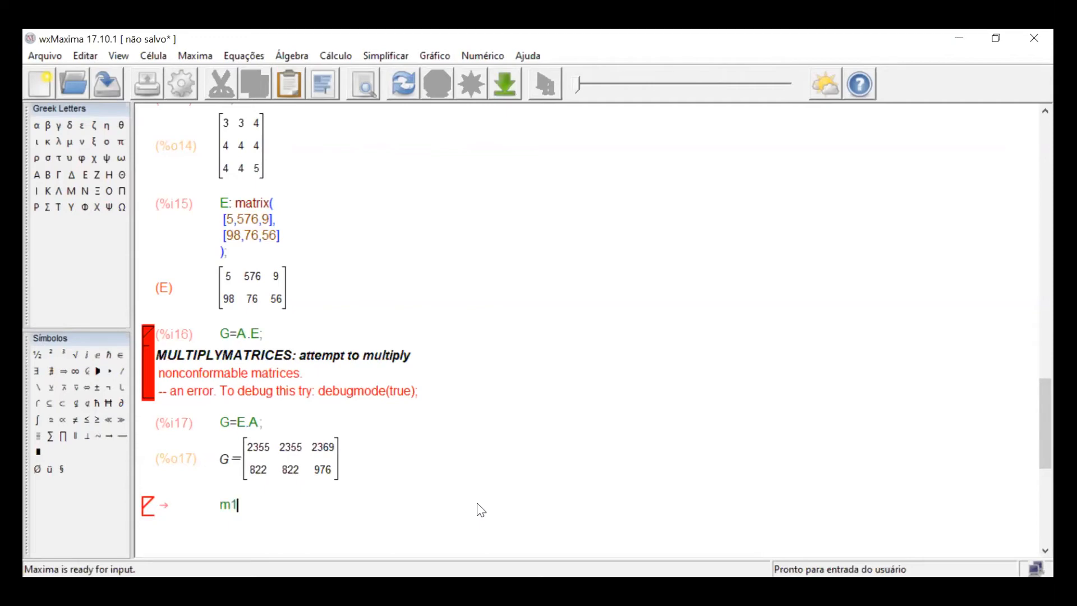
{"action": "key", "text": "BackSpace"}
{"action": "key", "text": "BackSpace"}
{"action": "type", "text": "M1"}
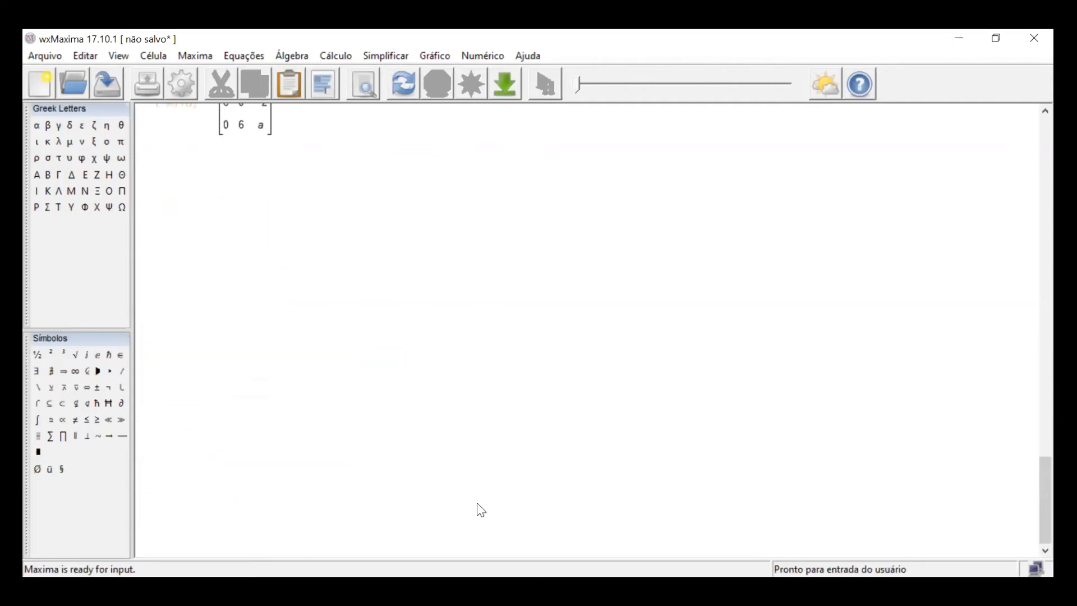
{"action": "scroll", "coordinate": [1030, 485], "scroll_direction": "up", "scroll_amount": 3}
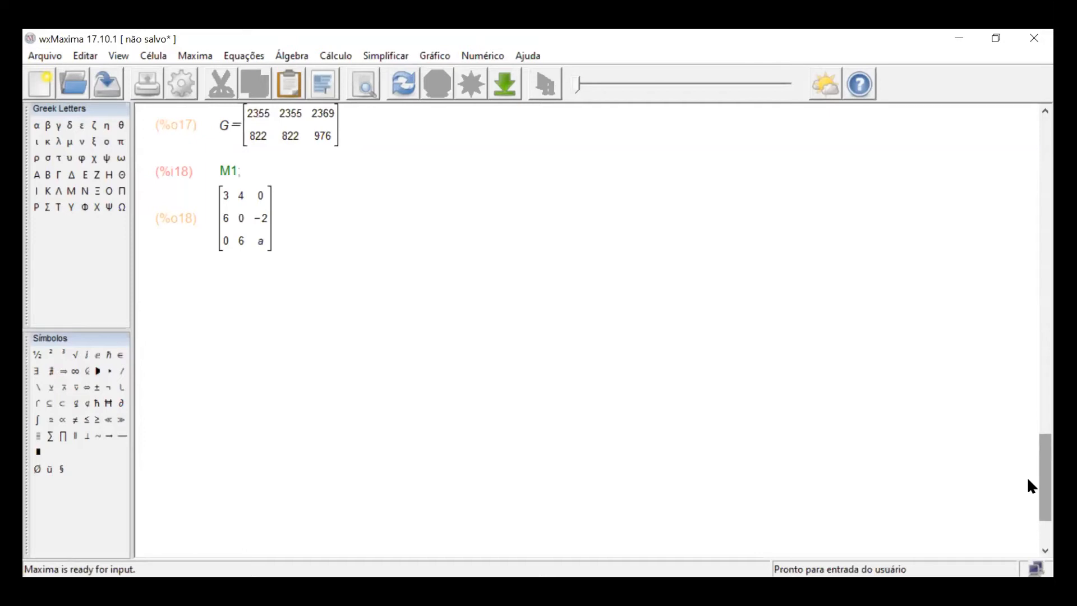
Evaluate M1[3,1] in a new cell to extract the element in row 3, column 1 of M1
{"action": "type", "text": "M1"}
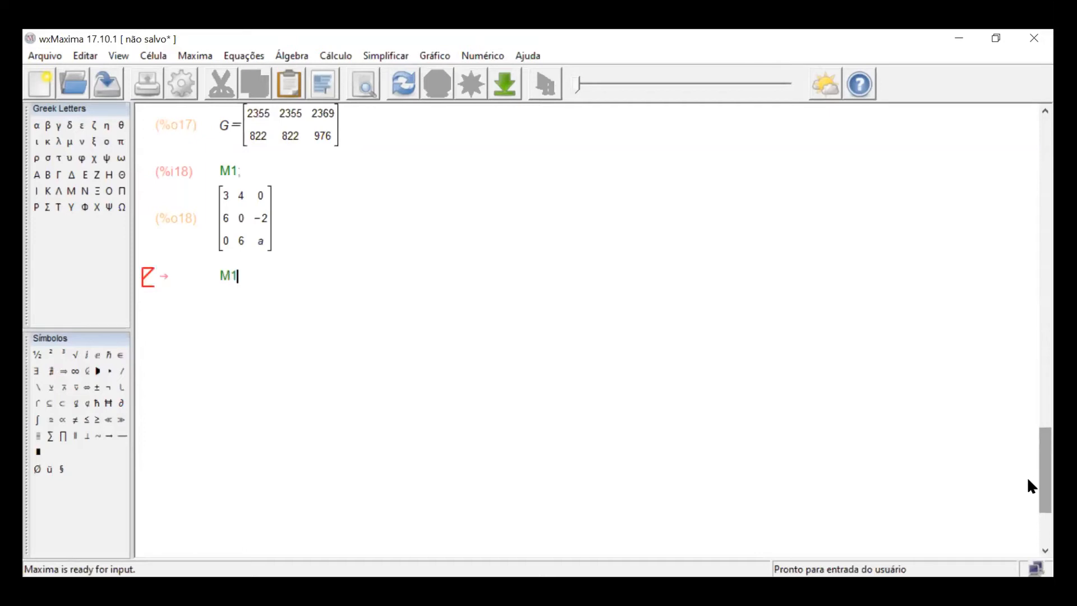
{"action": "type", "text": "[3,1]"}
{"action": "key", "text": "shift+Return"}
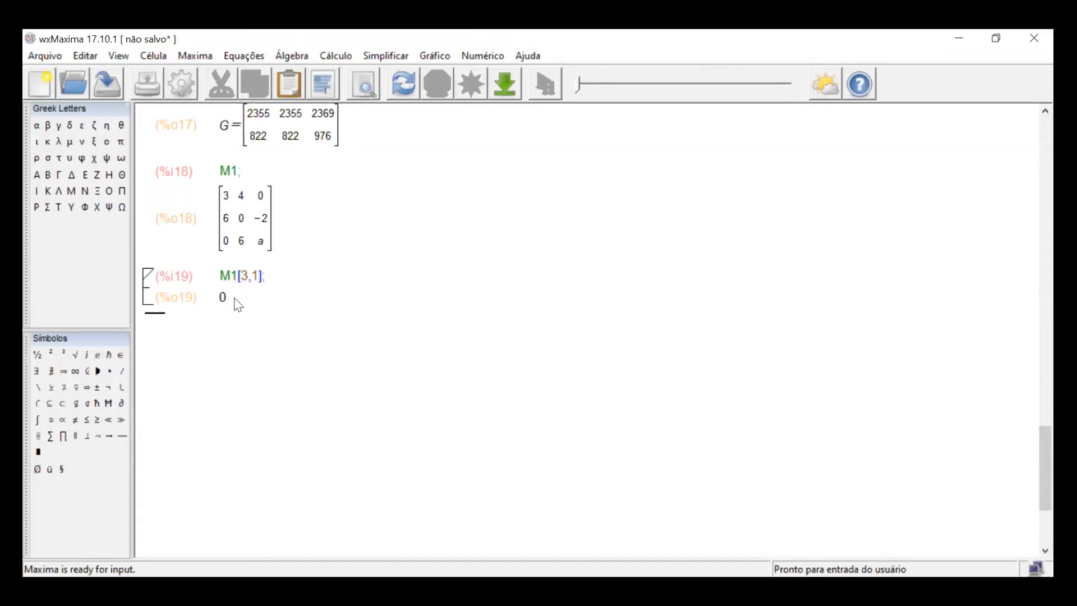
Evaluate M1[2,3] in a new cell to extract the element in row 2, column 3
{"action": "type", "text": "M1["}
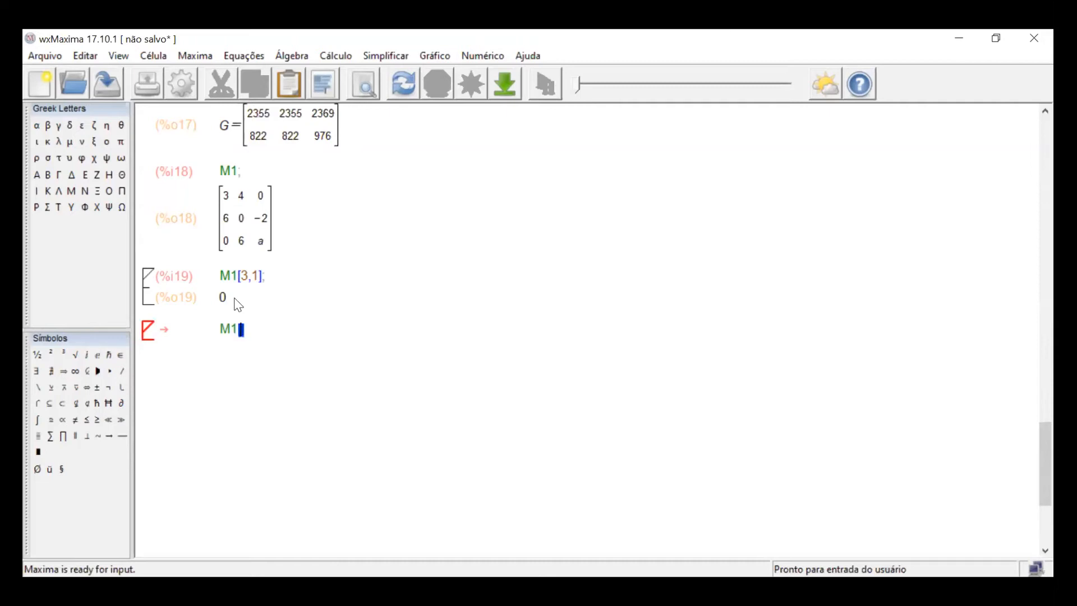
{"action": "type", "text": "2,2"}
{"action": "key", "text": "BackSpace"}
{"action": "type", "text": "3"}
{"action": "key", "text": "shift+Return"}
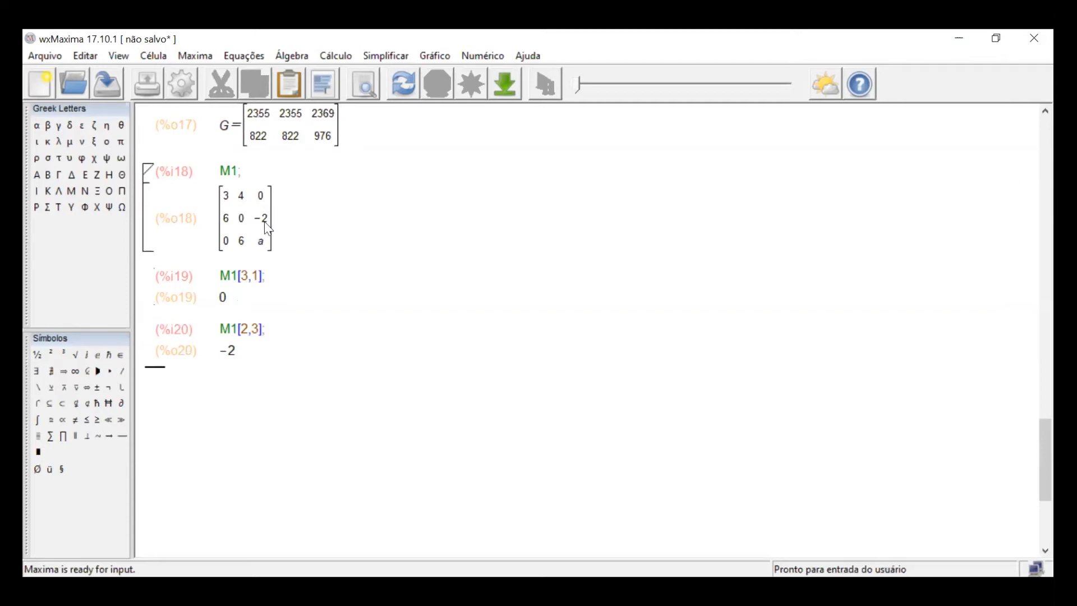
Try to extract the element M1[4,4] in a new cell below
{"action": "type", "text": "M1["}
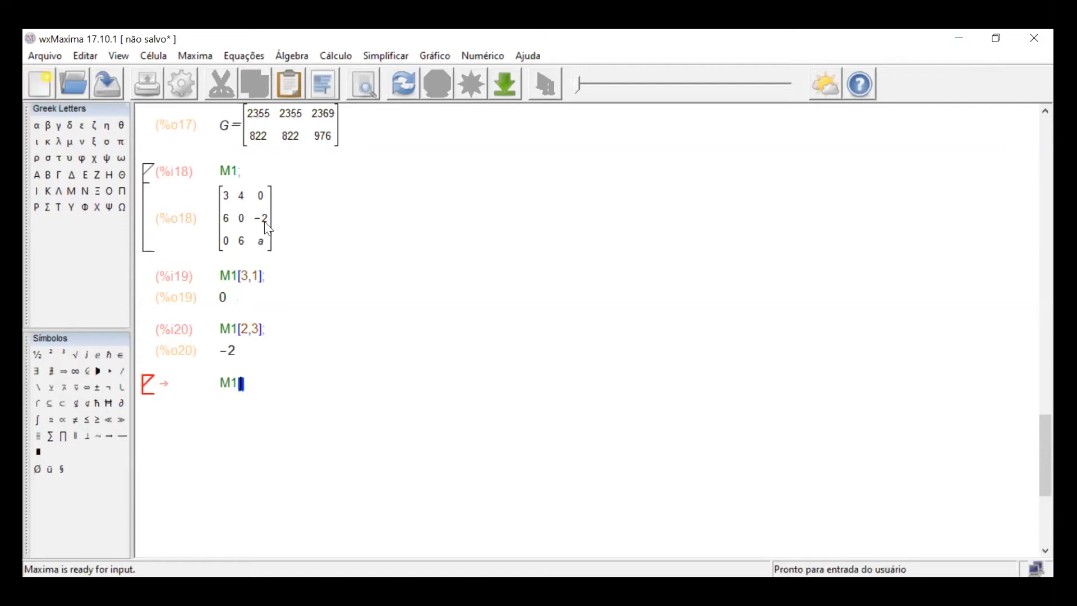
{"action": "type", "text": "4,4"}
{"action": "key", "text": "shift+Return"}
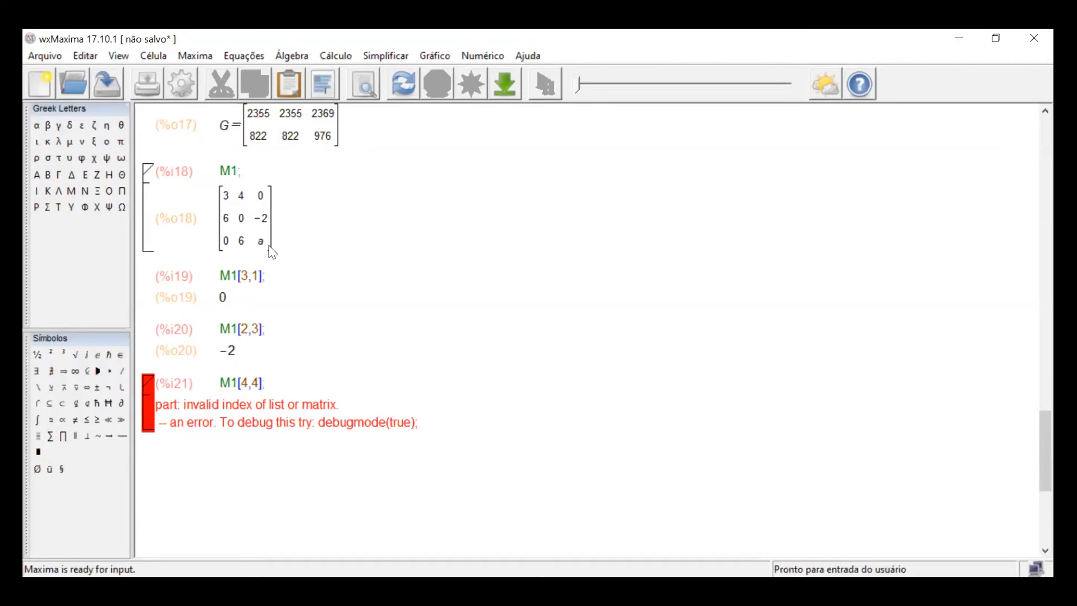
Redisplay M1 and evaluate submatrix(1,M1,2) below it to remove row 1 and column 2
{"action": "type", "text": "M1"}
{"action": "key", "text": "shift+Return"}
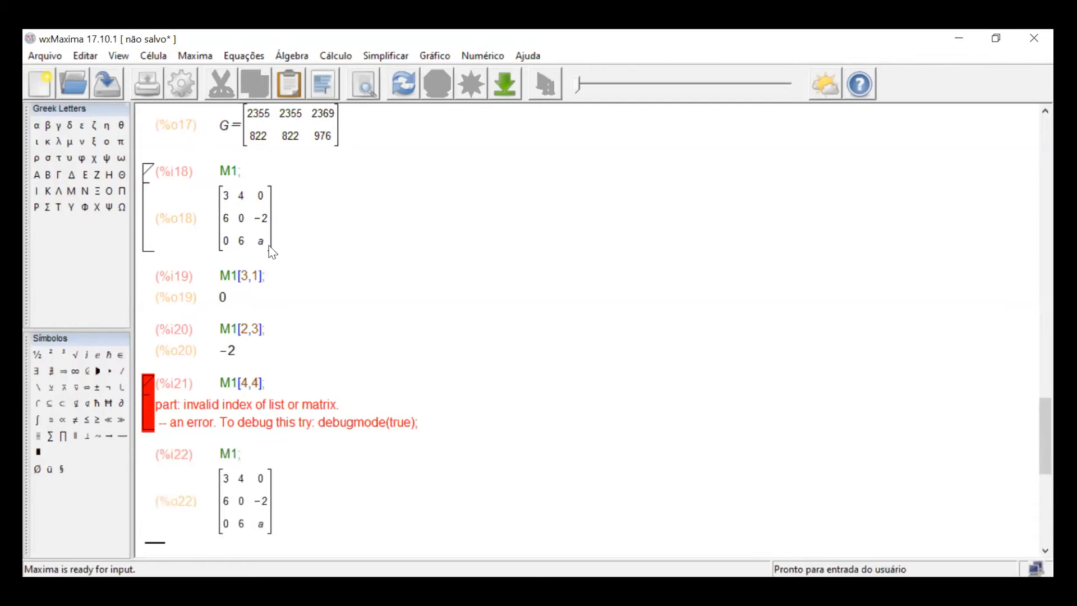
{"action": "type", "text": "dbu"}
{"action": "key", "text": "BackSpace"}
{"action": "key", "text": "BackSpace"}
{"action": "type", "text": "ubmatri"}
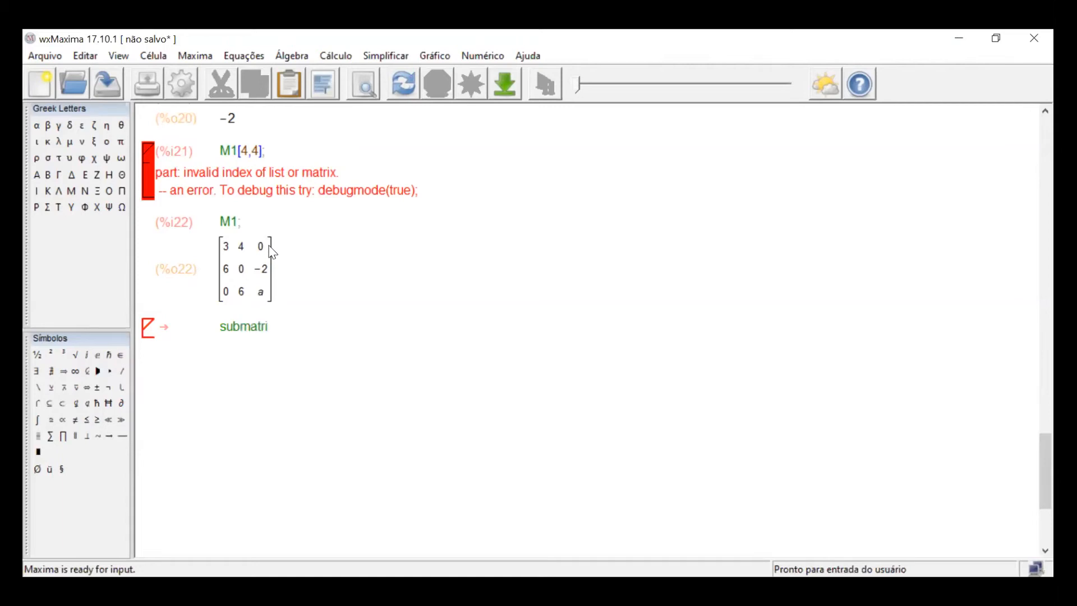
{"action": "type", "text": "x(1,M1,2"}
{"action": "key", "text": "shift+Return"}
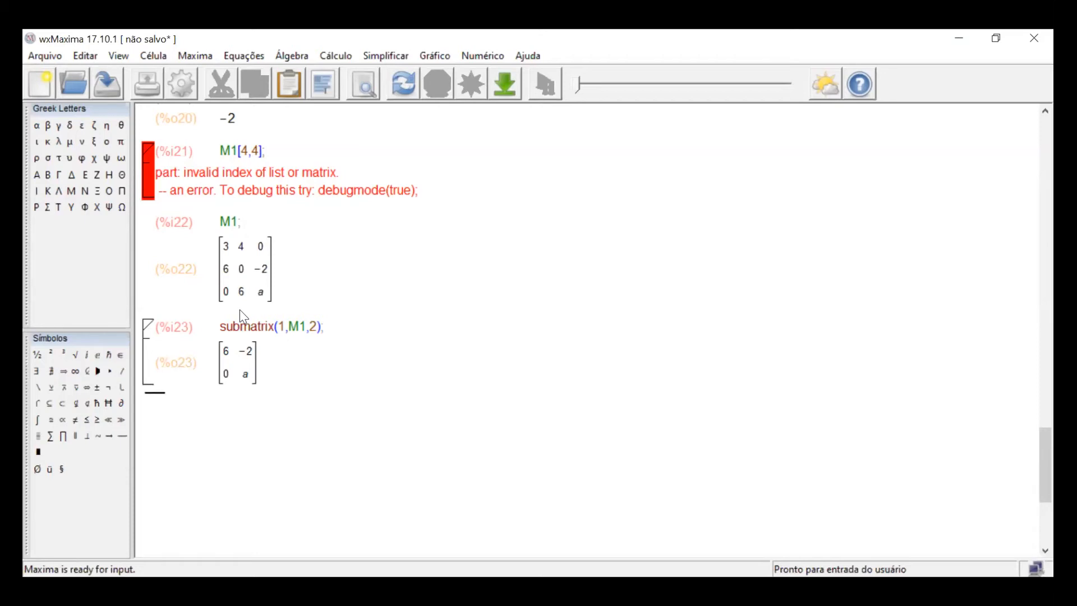
Evaluate submatrix(1,M1) in a new cell to remove only row 1 of M1
{"action": "type", "text": "S"}
{"action": "key", "text": "BackSpace"}
{"action": "type", "text": "submatrix"}
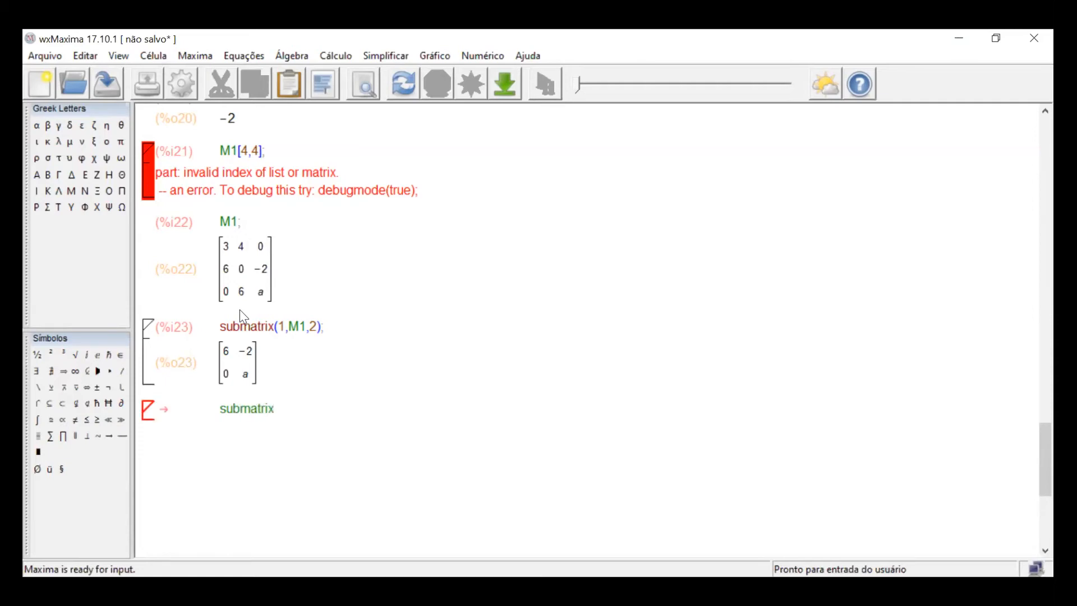
{"action": "type", "text": "(1,M1"}
{"action": "key", "text": "shift+Return"}
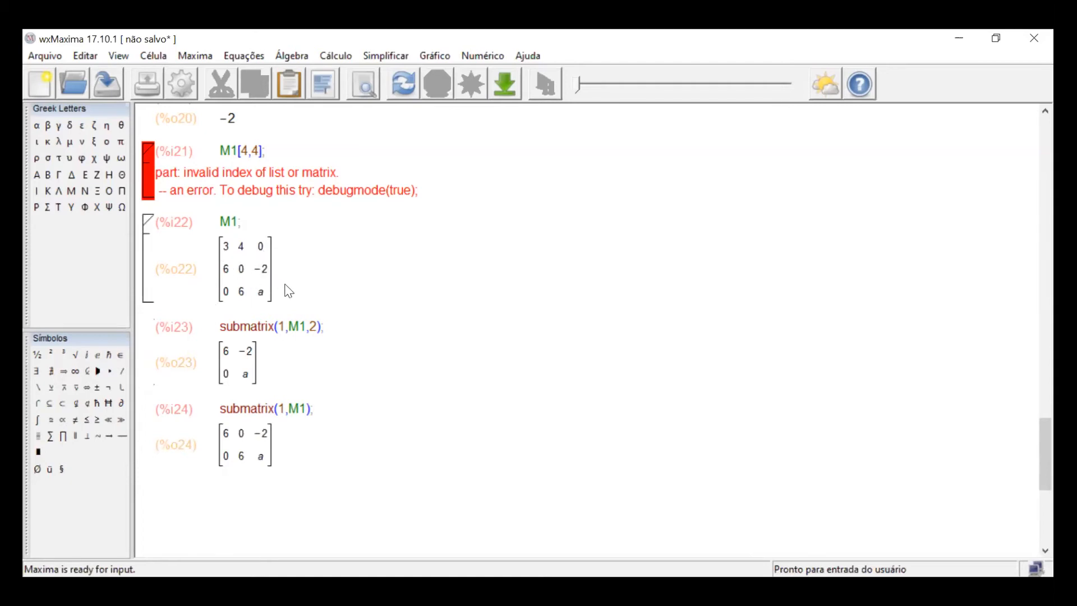
Evaluate submatrix(M1,3) in a new cell to remove only column 3 of M1
{"action": "type", "text": "submatrix"}
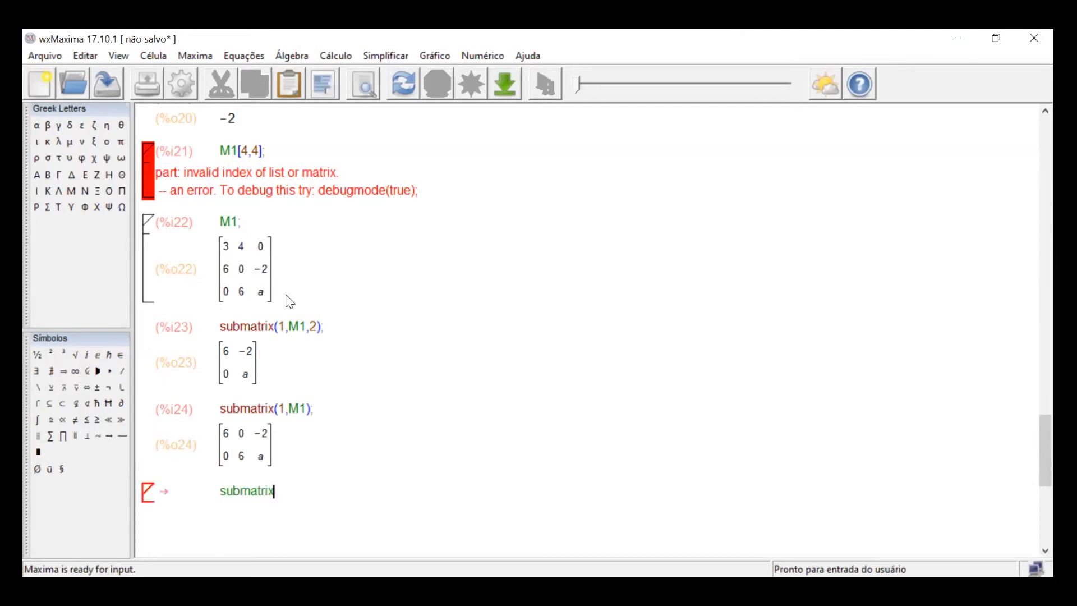
{"action": "type", "text": "("}
{"action": "key", "text": "BackSpace"}
{"action": "type", "text": "(M1,3"}
{"action": "key", "text": "shift+Return"}
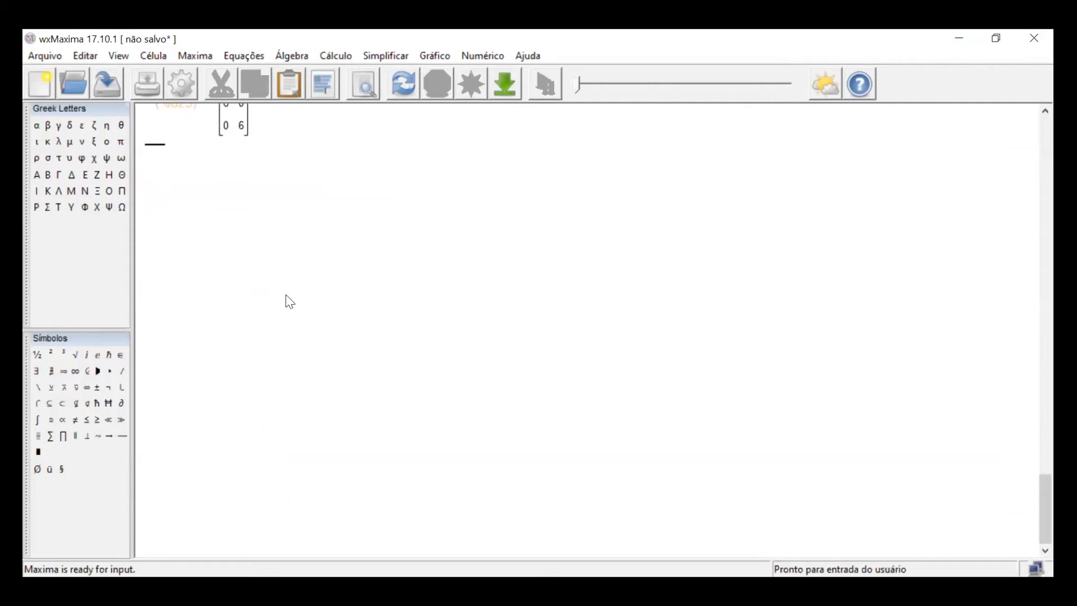
{"action": "left_click_drag", "start_coordinate": [1028, 513], "coordinate": [1027, 455]}
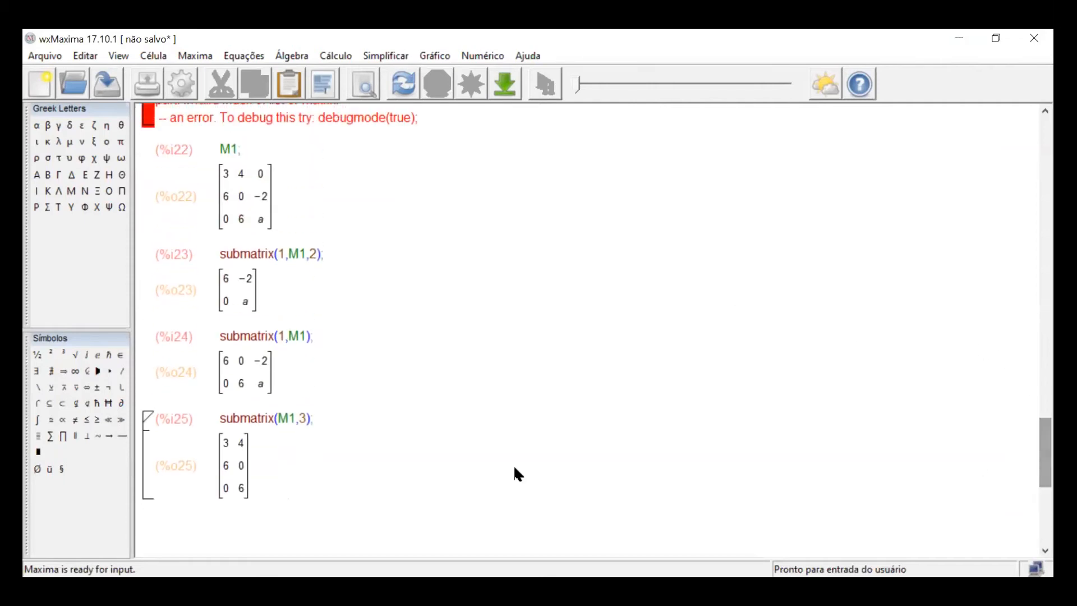
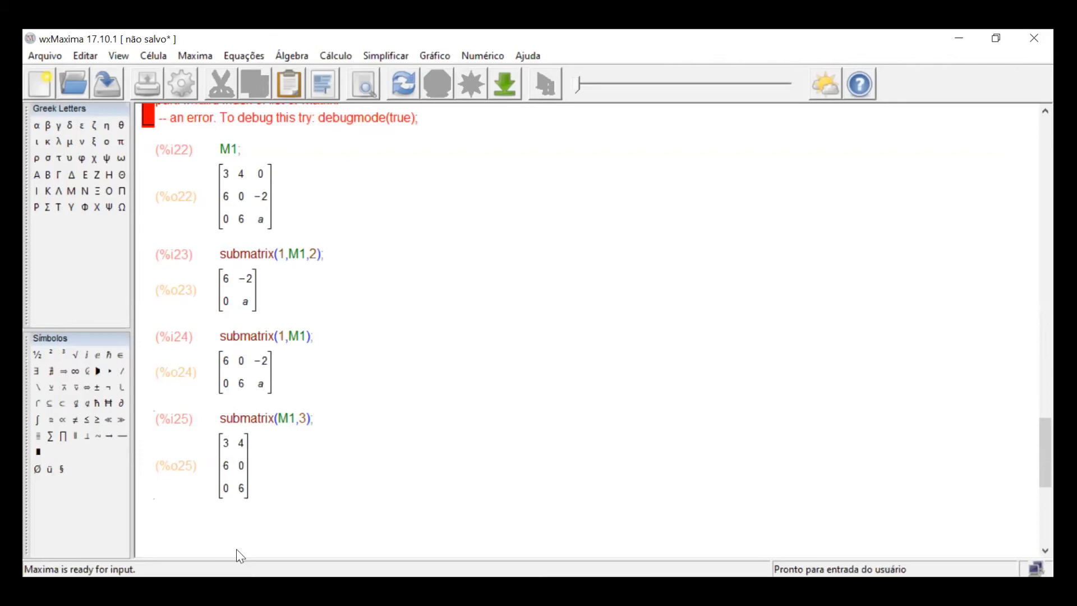
Assign the submatrix of M1 without row 1 and column 2 to V, using V:submatrix(1,M1,2)
{"action": "type", "text": "M"}
{"action": "type", "text": "sbu"}
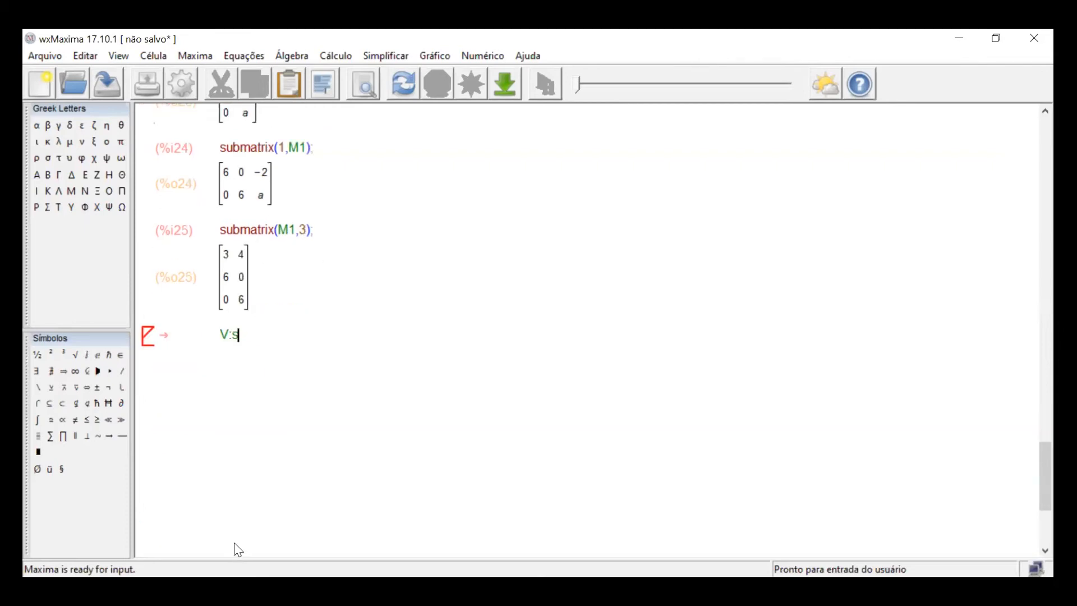
{"action": "key", "text": "BackSpace"}
{"action": "key", "text": "BackSpace"}
{"action": "type", "text": "ubmar"}
{"action": "key", "text": "BackSpace"}
{"action": "type", "text": "trix"}
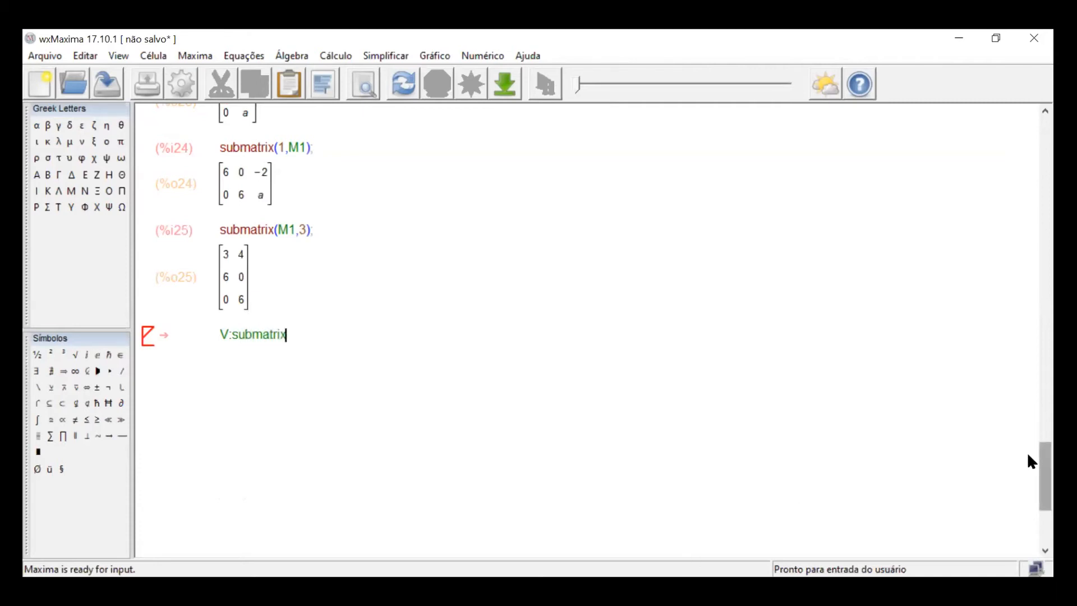
{"action": "mouse_move", "coordinate": [1028, 456]}
{"action": "left_mouse_down"}
{"action": "mouse_move", "coordinate": [1028, 432]}
{"action": "mouse_move", "coordinate": [1027, 456]}
{"action": "left_mouse_up"}
{"action": "type", "text": "(1,M1,2"}
{"action": "key", "text": "shift+Return"}
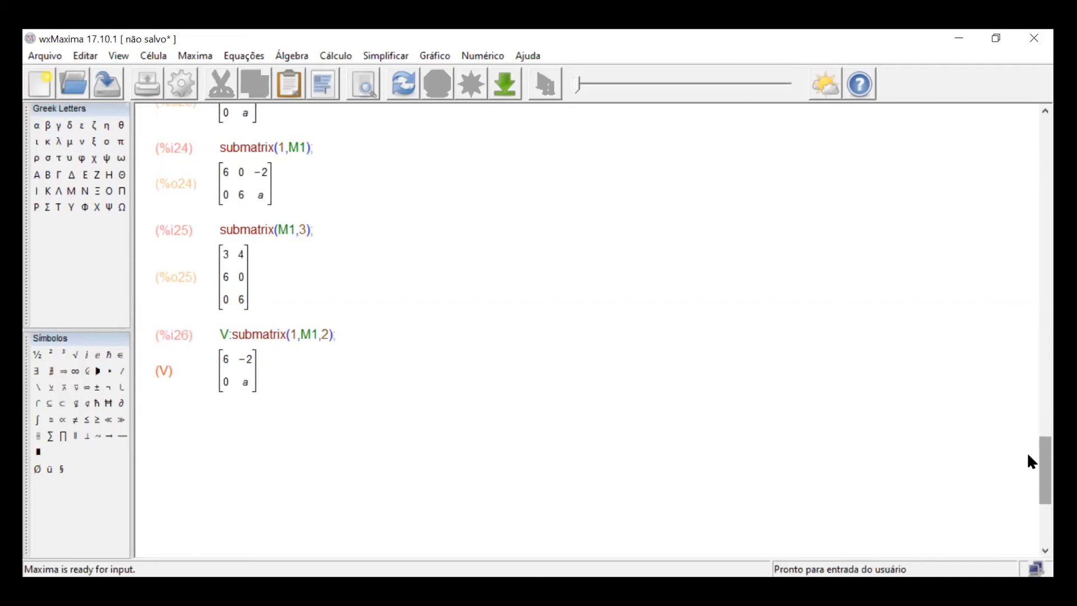
Assign the submatrix of M1 without row 1 to J, using J:submatrix(1,M1)
{"action": "type", "text": "J:sum"}
{"action": "key", "text": "BackSpace"}
{"action": "key", "text": "BackSpace"}
{"action": "type", "text": "ubmatrix"}
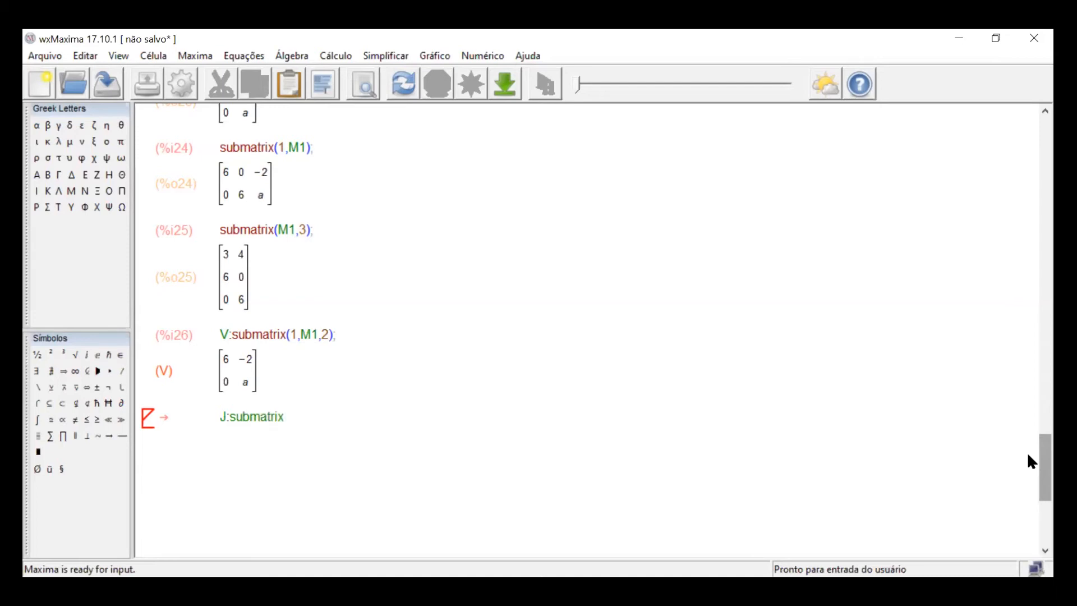
{"action": "type", "text": "("}
{"action": "scroll", "coordinate": [1027, 466], "scroll_direction": "up", "scroll_amount": 5}
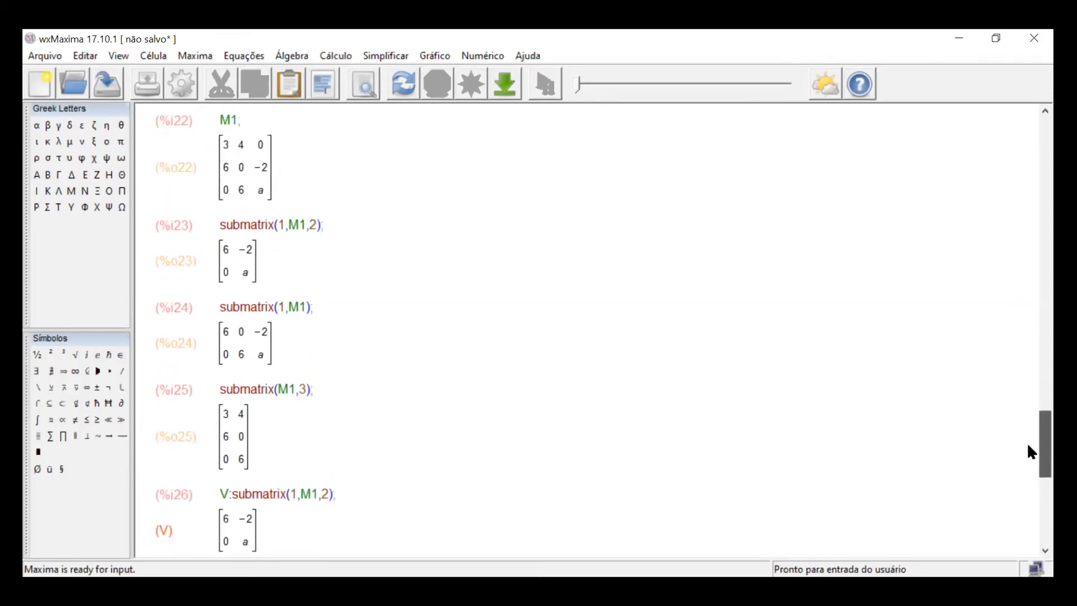
{"action": "scroll", "coordinate": [1027, 444], "scroll_direction": "down", "scroll_amount": 1}
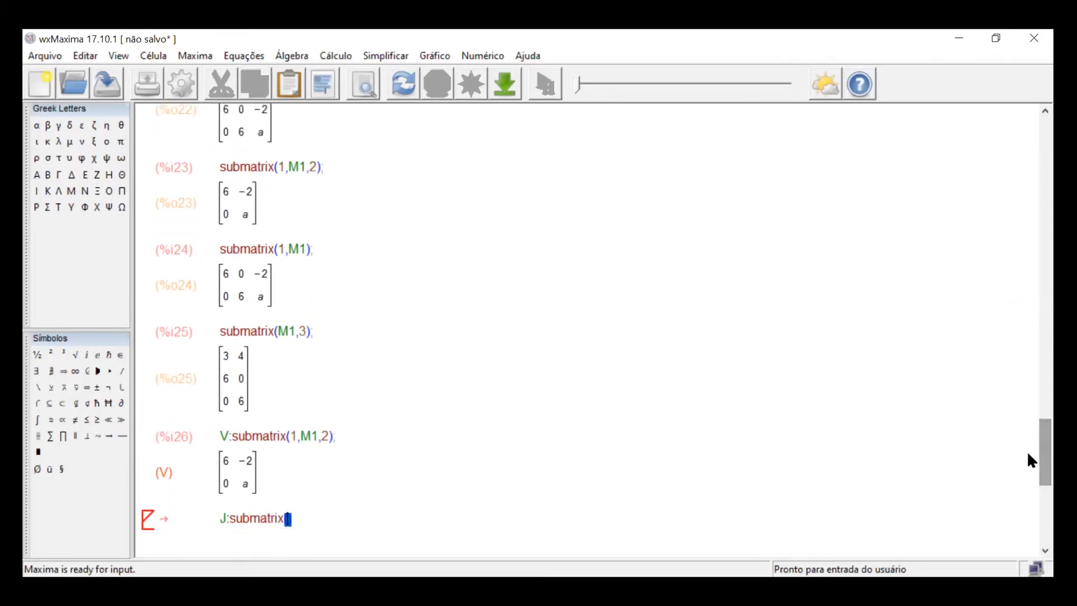
{"action": "type", "text": "1,M1"}
{"action": "key", "text": "shift+Return"}
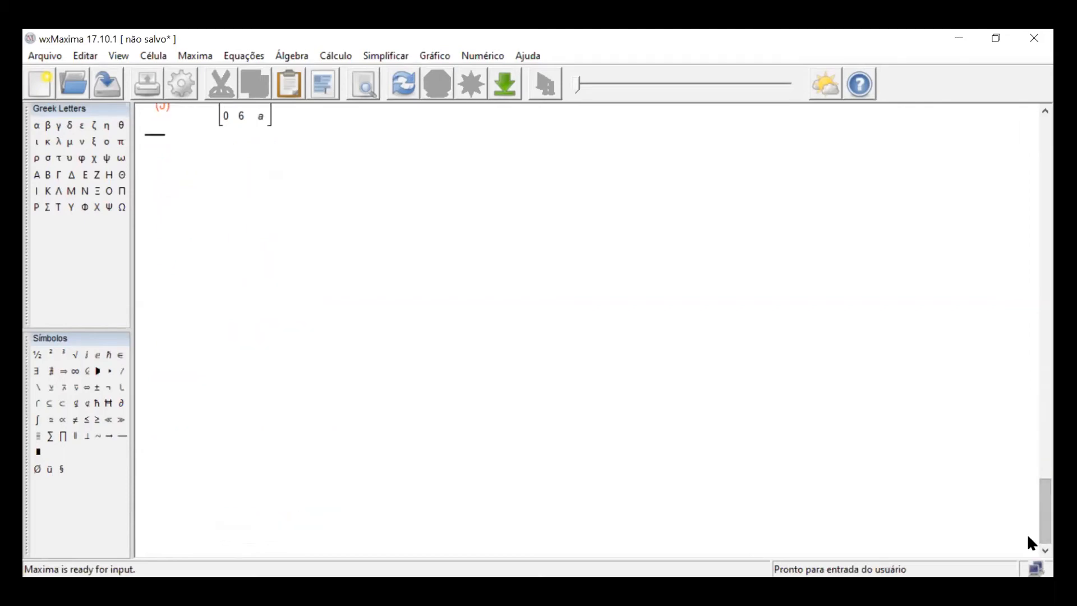
{"action": "scroll", "coordinate": [1027, 507], "scroll_direction": "up", "scroll_amount": 5}
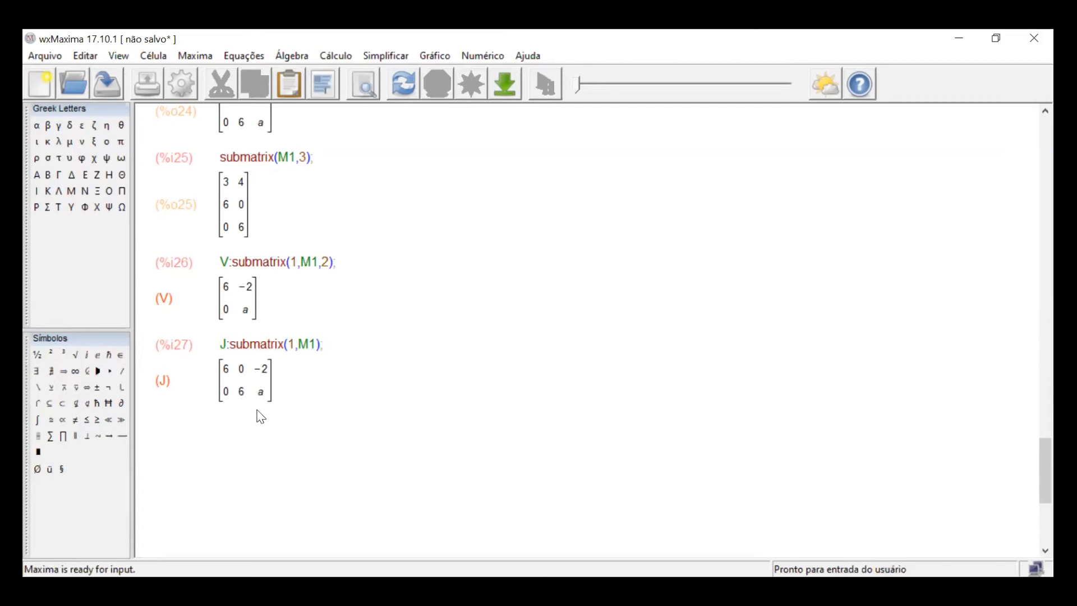
Evaluate the product of the two named submatrices as K=V.J in a new cell
{"action": "type", "text": "K:"}
{"action": "key", "text": "BackSpace"}
{"action": "type", "text": "=V.J"}
{"action": "key", "text": "shift+Return"}
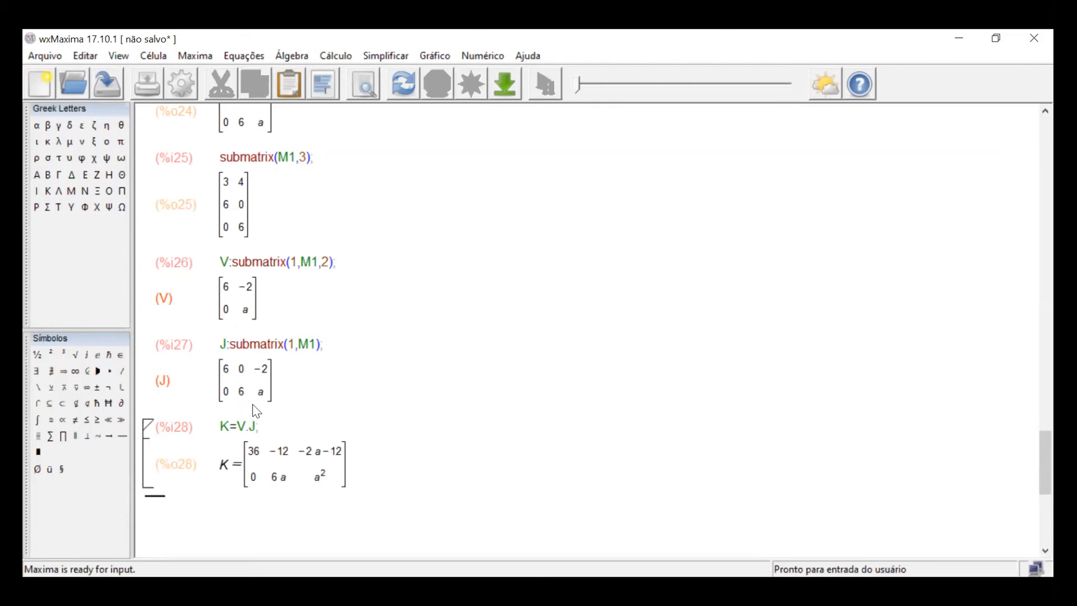
Try to evaluate the product in reverse order as P=J.V in a new cell
{"action": "type", "text": "P="}
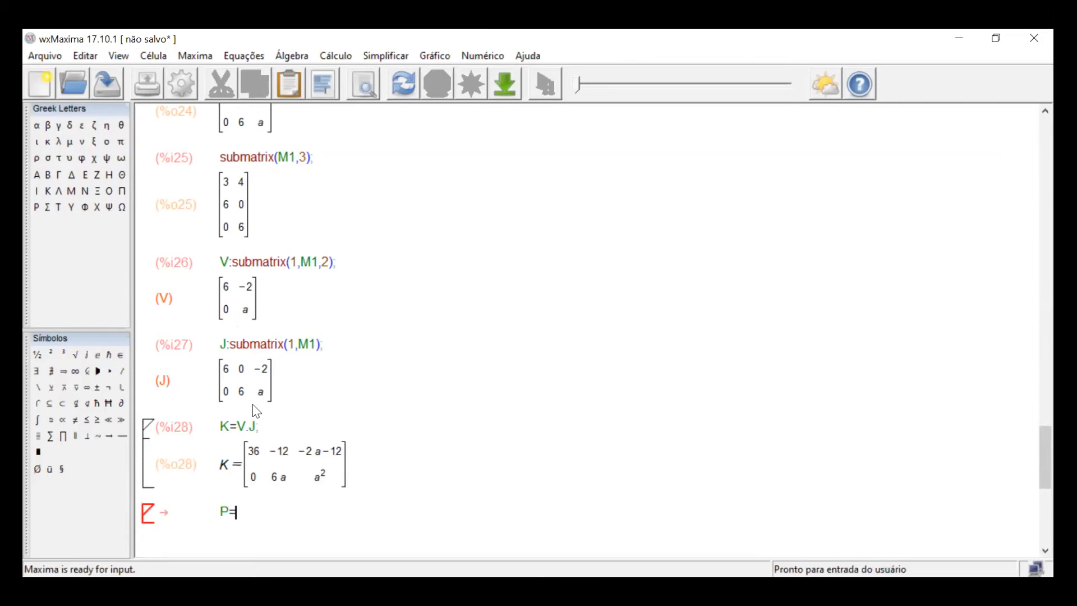
{"action": "type", "text": "J.V"}
{"action": "key", "text": "shift+Return"}
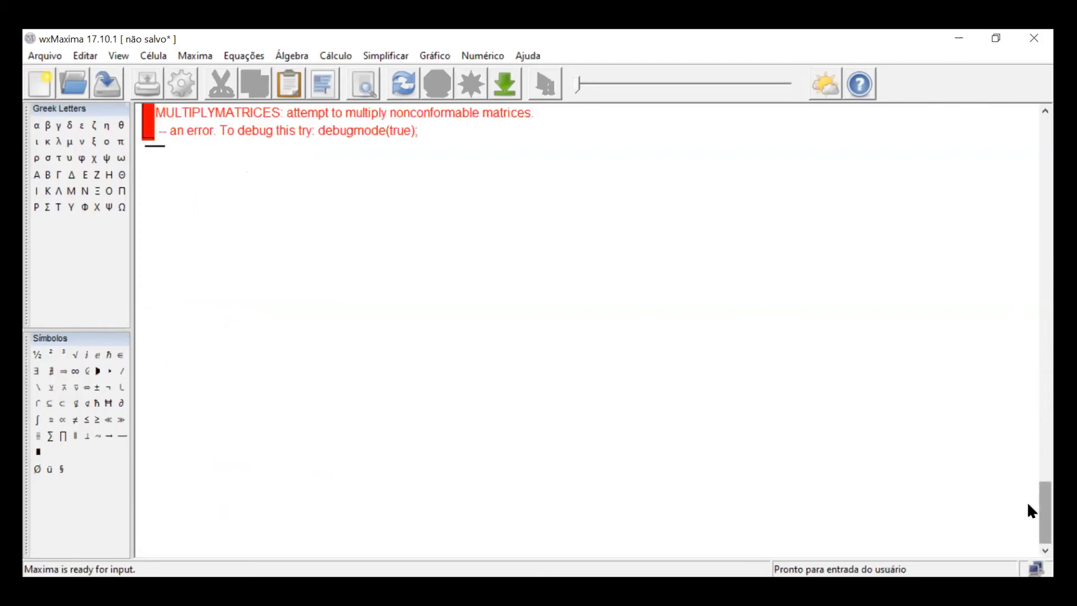
{"action": "scroll", "coordinate": [1027, 502], "scroll_direction": "up", "scroll_amount": 5}
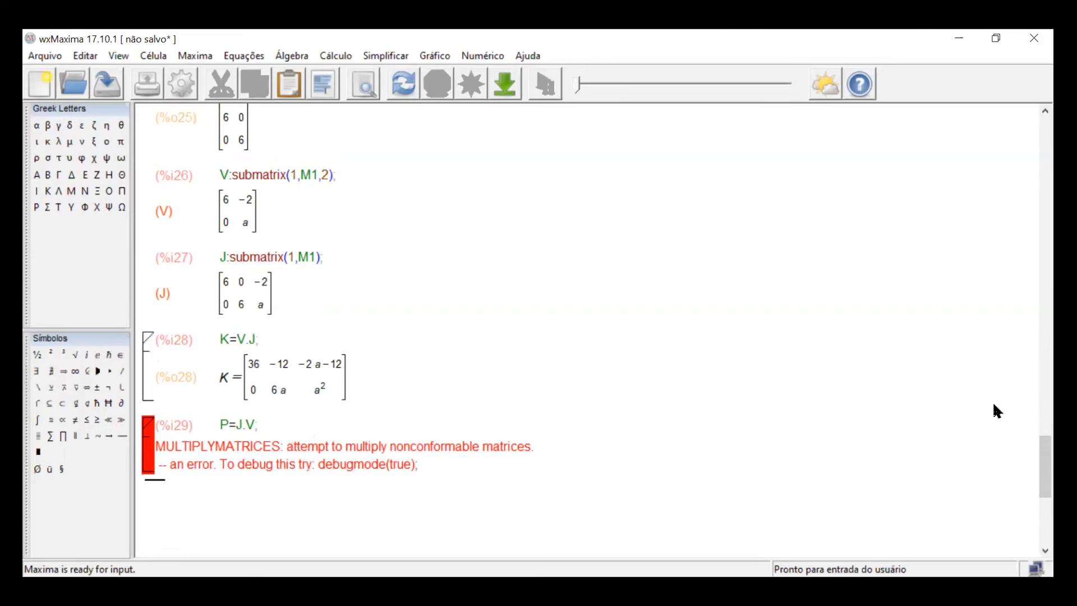
Edit the earlier submatrix(M1,3) cell to assign its result to T, and re-evaluate it
{"action": "scroll", "coordinate": [1027, 469], "scroll_direction": "up", "scroll_amount": 3}
{"action": "scroll", "coordinate": [1028, 447], "scroll_direction": "up", "scroll_amount": 1}
{"action": "key", "text": "Up"}
{"action": "key", "text": "Up"}
{"action": "key", "text": "Up"}
{"action": "key", "text": "Up"}
{"action": "key", "text": "Up"}
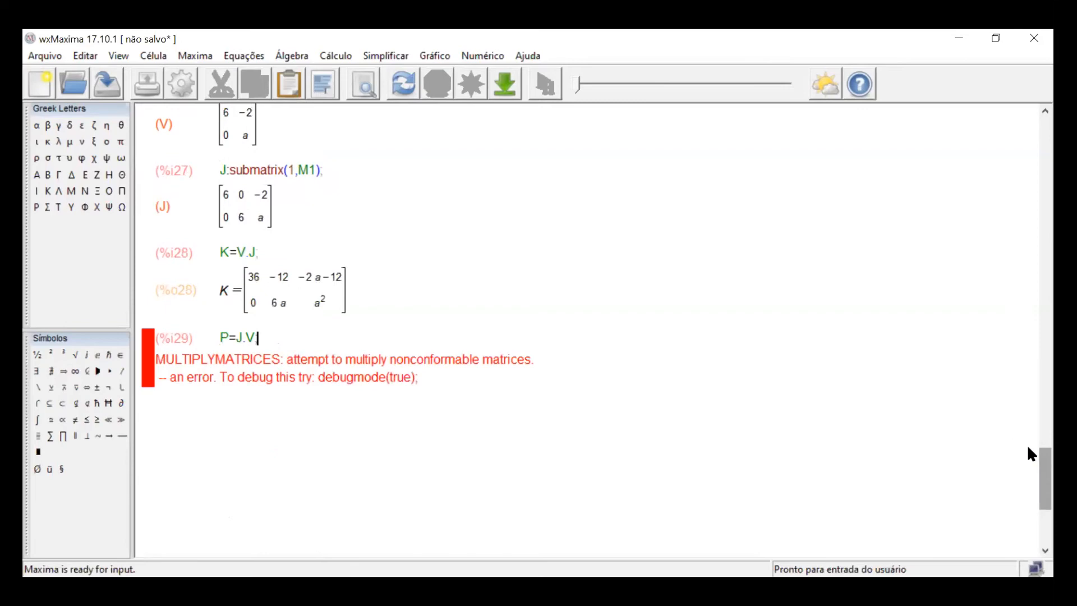
{"action": "key", "text": "Up"}
{"action": "key", "text": "Up"}
{"action": "key", "text": "Up"}
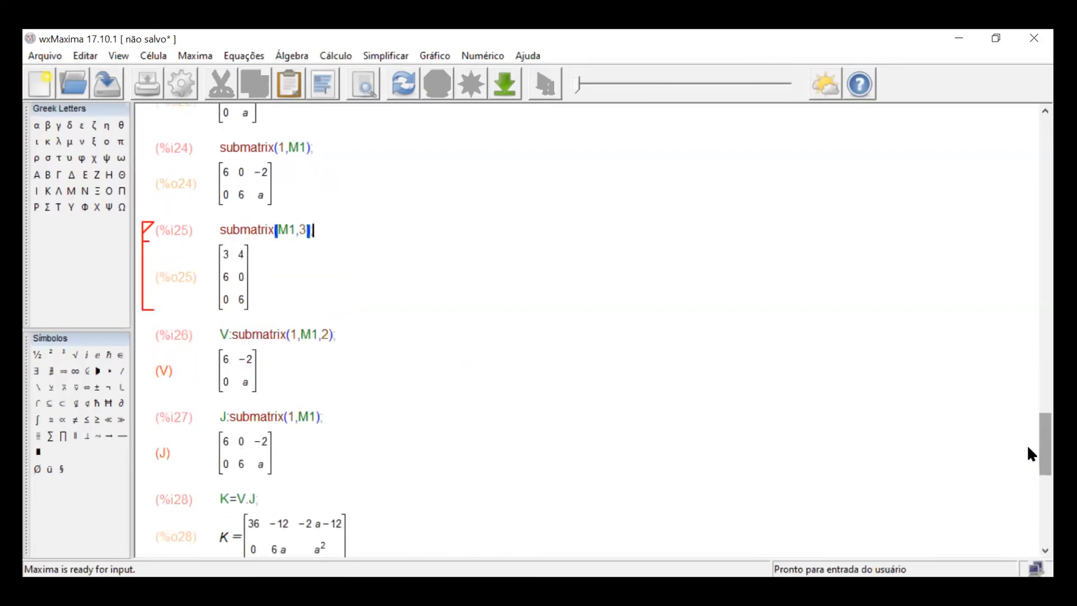
{"action": "key", "text": "End"}
{"action": "key", "text": "Home"}
{"action": "type", "text": "T:"}
{"action": "key", "text": "End"}
{"action": "key", "text": "shift+Return"}
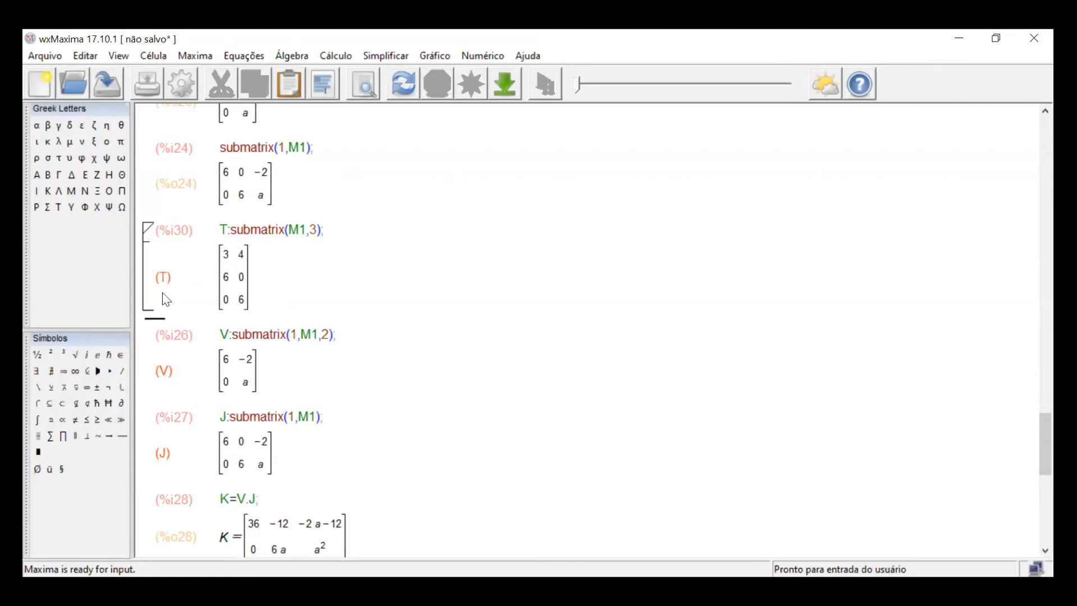
Edit the unnamed submatrix(1,M1) cell above T to assign its result to P, and re-evaluate it
{"action": "key", "text": "Up"}
{"action": "key", "text": "Up"}
{"action": "key", "text": "Up"}
{"action": "key", "text": "Down"}
{"action": "key", "text": "Up"}
{"action": "left_click", "coordinate": [191, 190]}
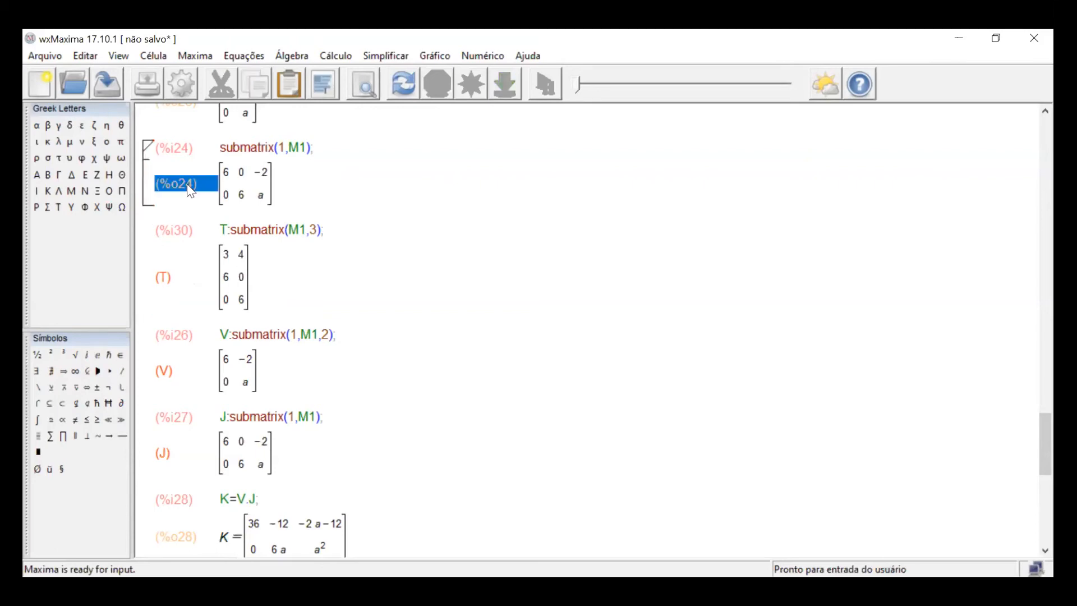
{"action": "left_click", "coordinate": [215, 149]}
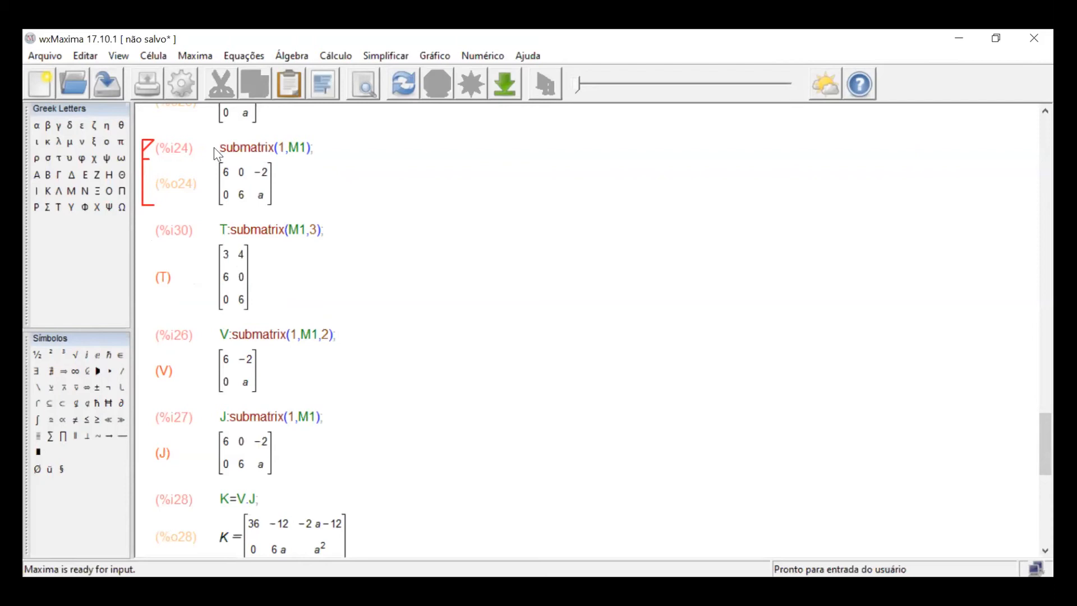
{"action": "type", "text": "P"}
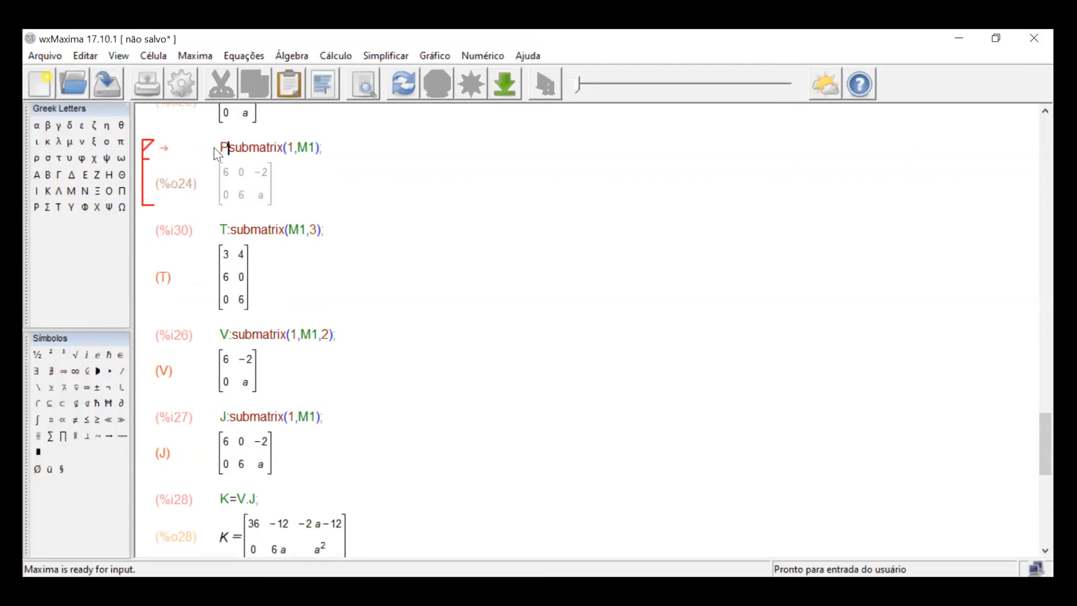
{"action": "type", "text": ":"}
{"action": "key", "text": "End"}
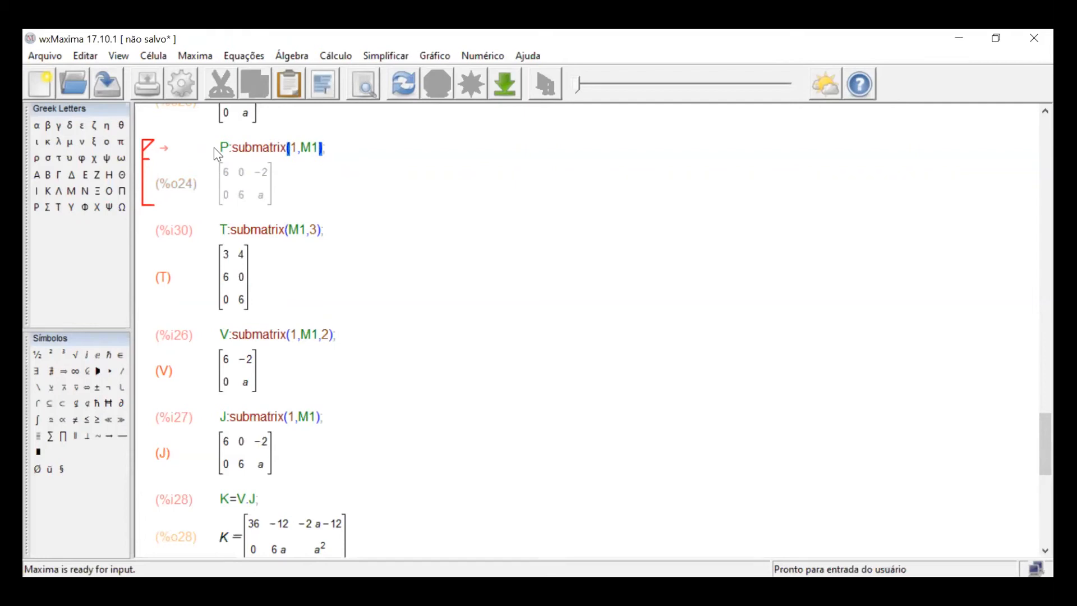
{"action": "key", "text": "shift+Return"}
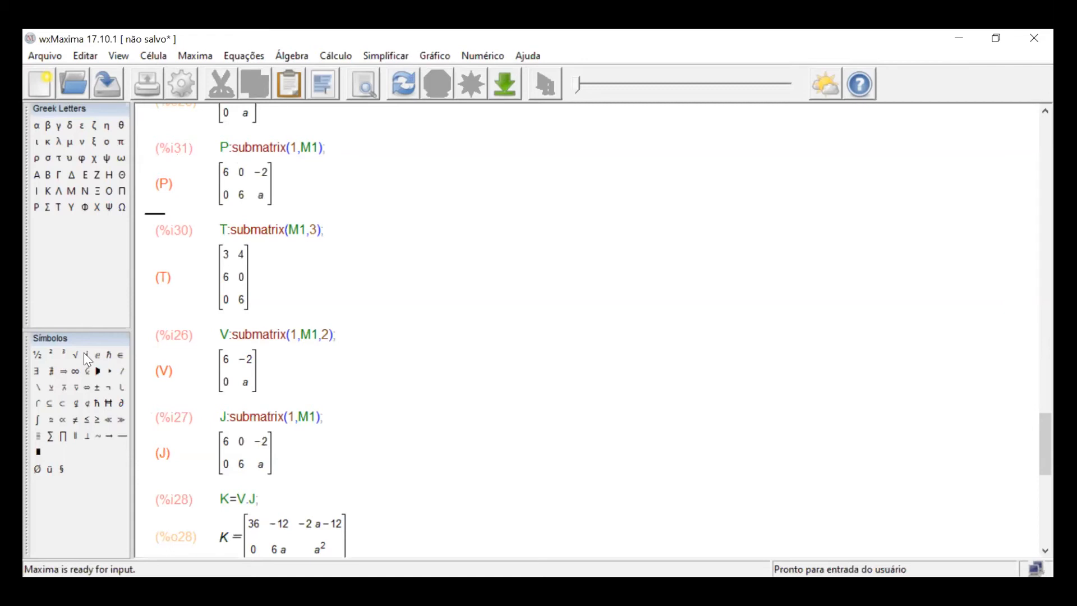
{"action": "key", "text": "Up"}
{"action": "key", "text": "Down"}
{"action": "key", "text": "Down"}
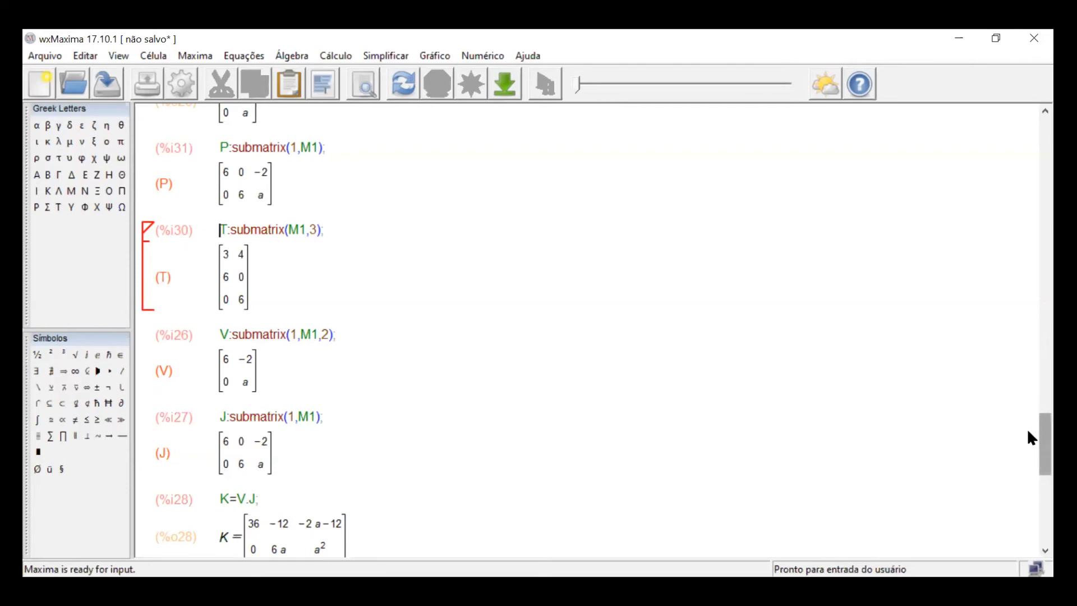
Append the rows [1,1,1] and [2,2,2] to M1 with addrow in a new cell at the end of the worksheet
{"action": "mouse_move", "coordinate": [1029, 433]}
{"action": "left_mouse_down"}
{"action": "mouse_move", "coordinate": [1028, 470]}
{"action": "mouse_move", "coordinate": [1027, 446]}
{"action": "left_mouse_up"}
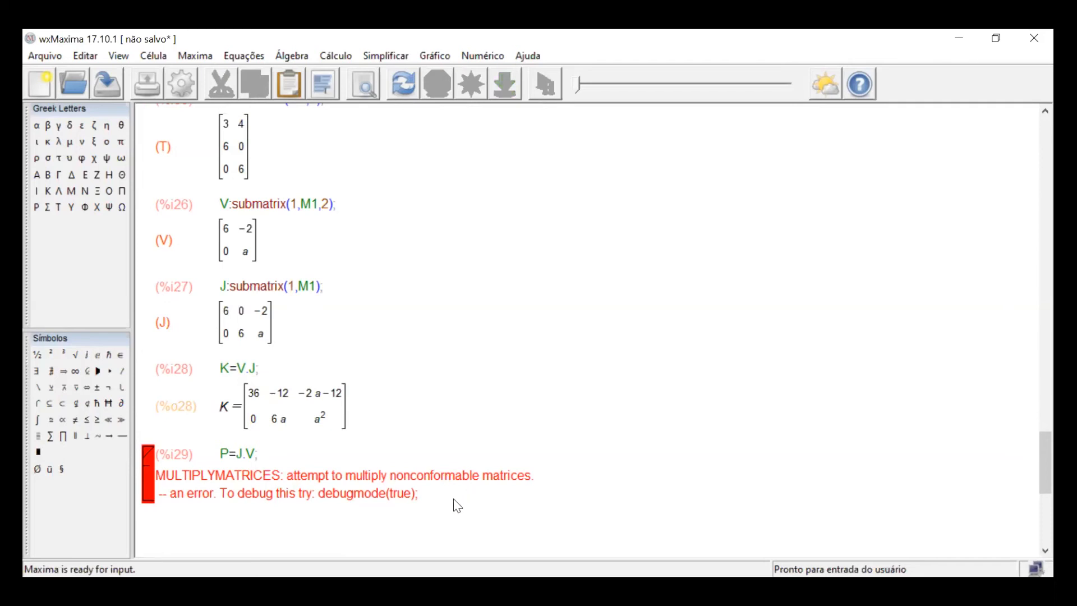
{"action": "key", "text": "Return"}
{"action": "key", "text": "Return"}
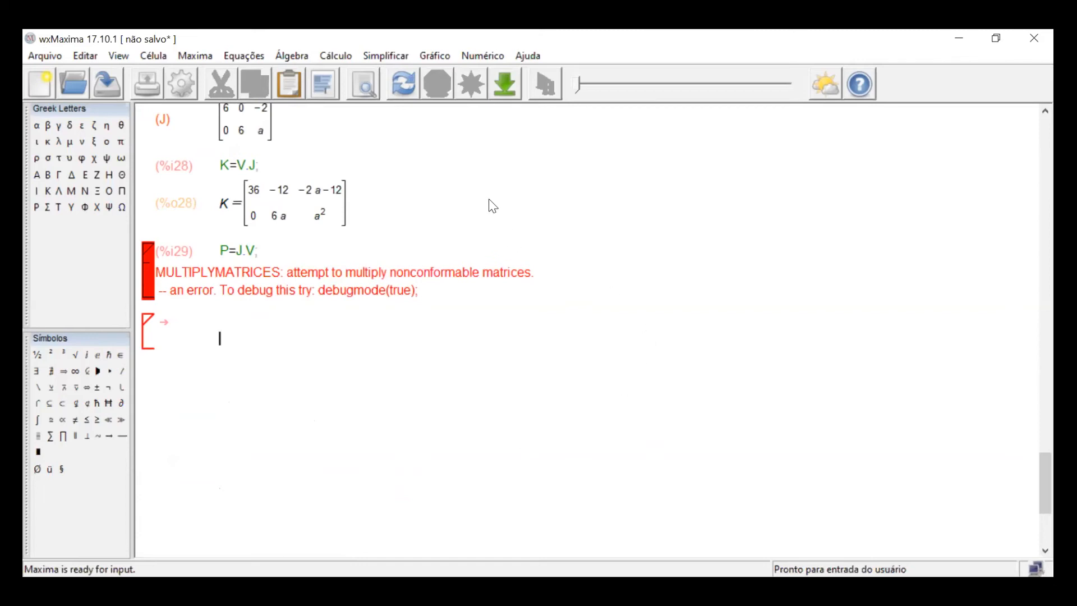
{"action": "key", "text": "alt+Tab"}
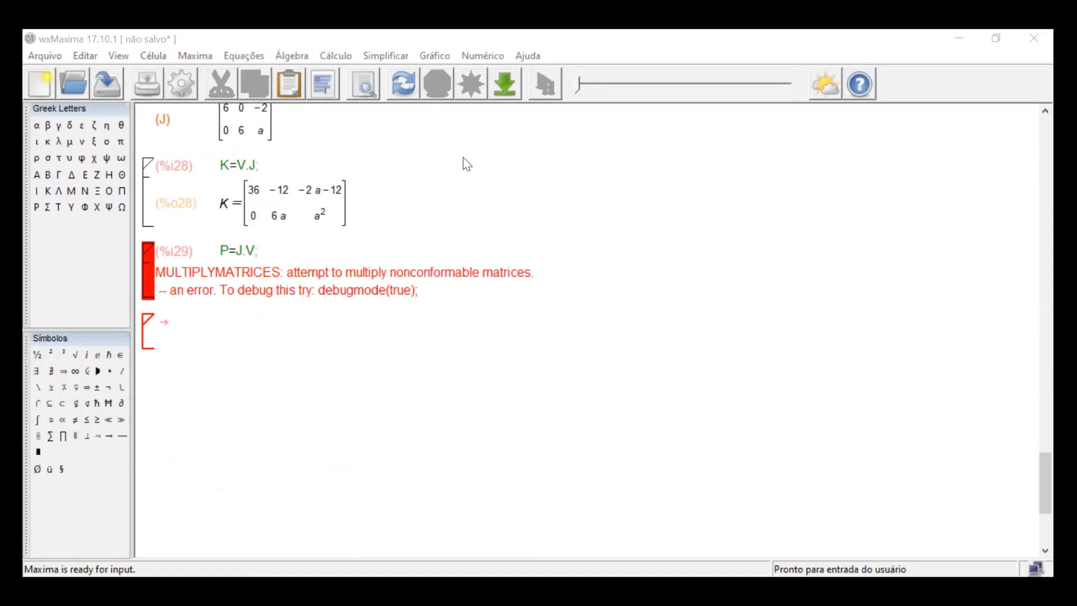
{"action": "left_click", "coordinate": [242, 333]}
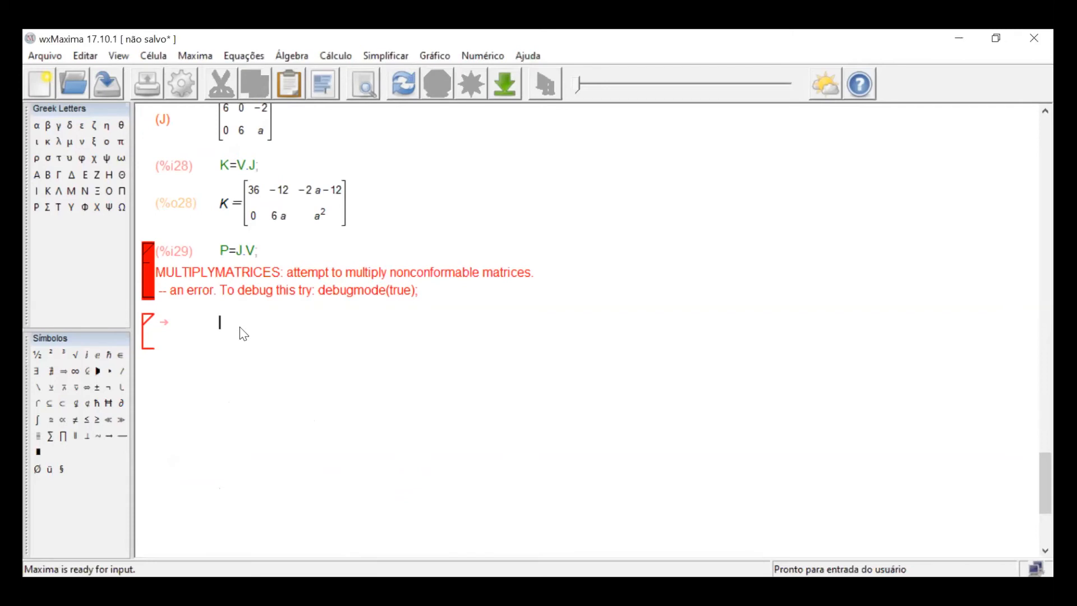
{"action": "type", "text": "addrow("}
{"action": "type", "text": "M1,[1,1,1], 2,2"}
{"action": "key", "text": "BackSpace"}
{"action": "key", "text": "BackSpace"}
{"action": "key", "text": "BackSpace"}
{"action": "key", "text": "BackSpace"}
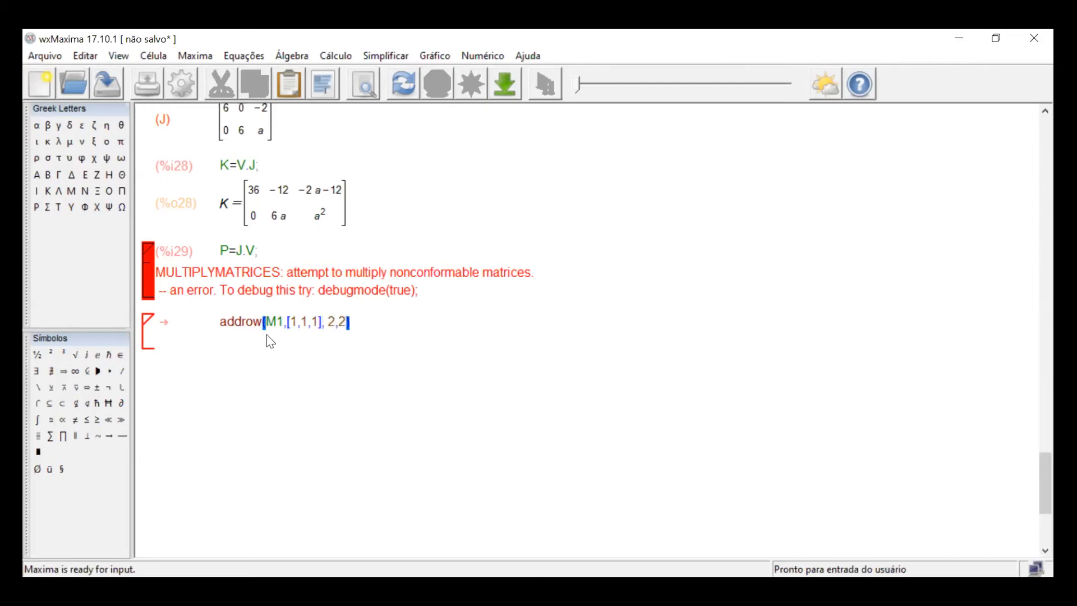
{"action": "type", "text": "[2,2,2"}
{"action": "key", "text": "shift+Return"}
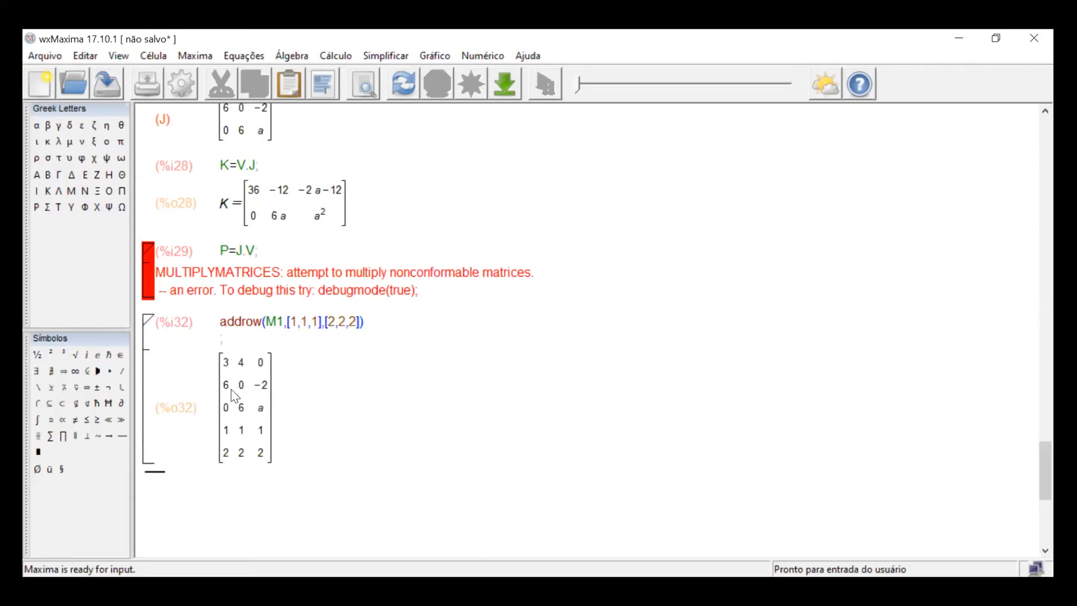
Evaluate M1 by itself in a new cell below the addrow result
{"action": "type", "text": "M1"}
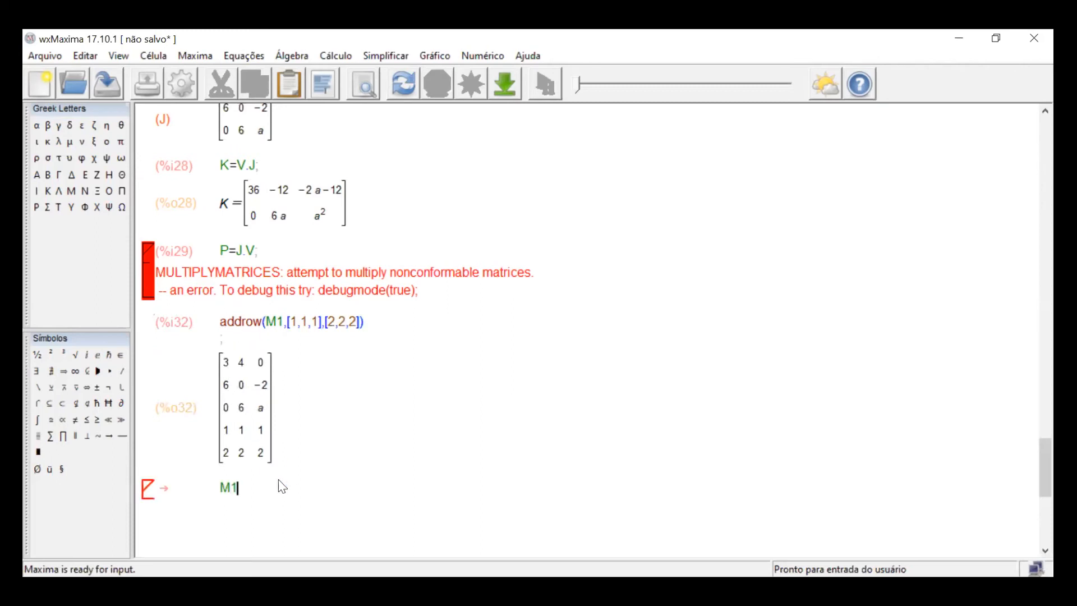
{"action": "scroll", "coordinate": [282, 487], "scroll_direction": "down", "scroll_amount": 5}
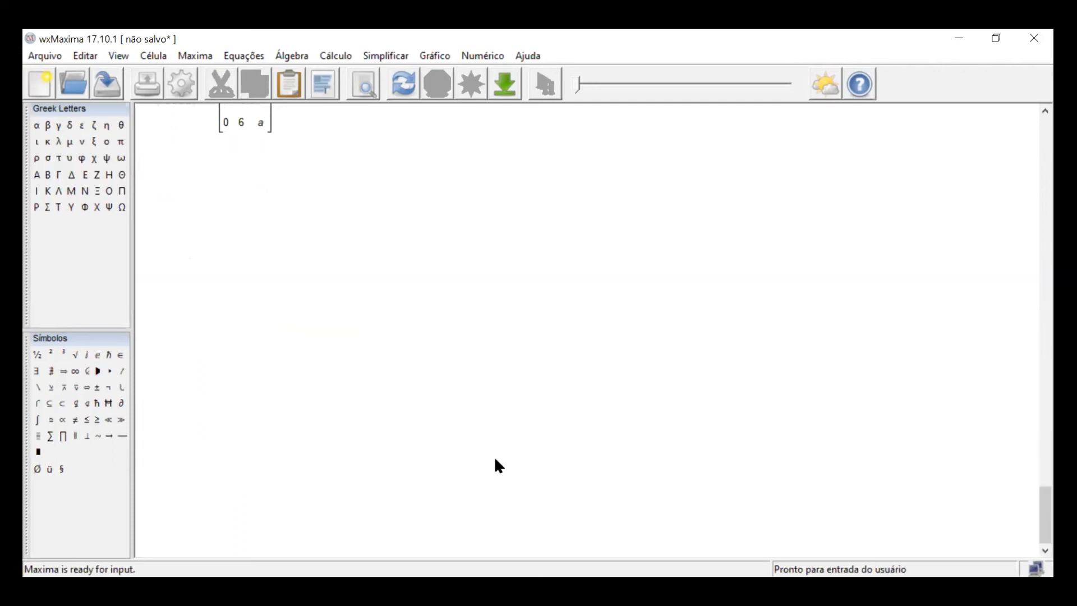
{"action": "left_click_drag", "start_coordinate": [1027, 504], "coordinate": [1028, 468]}
Append the column [4,5,6] to the previous output by evaluating addcol(%,[4,5,6]) in a new cell
{"action": "left_click", "coordinate": [260, 543]}
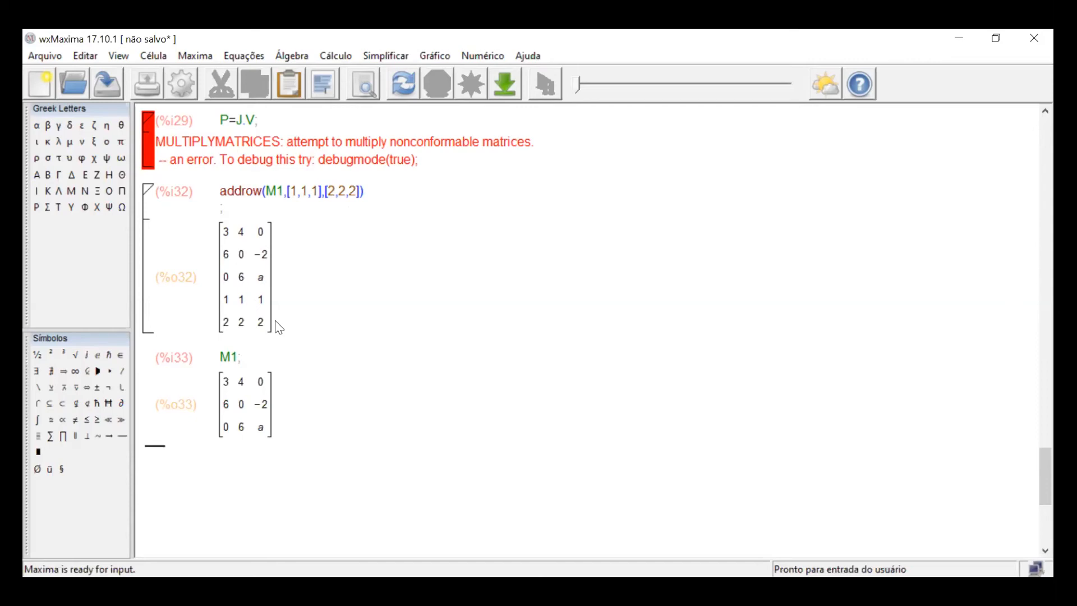
{"action": "type", "text": "addco"}
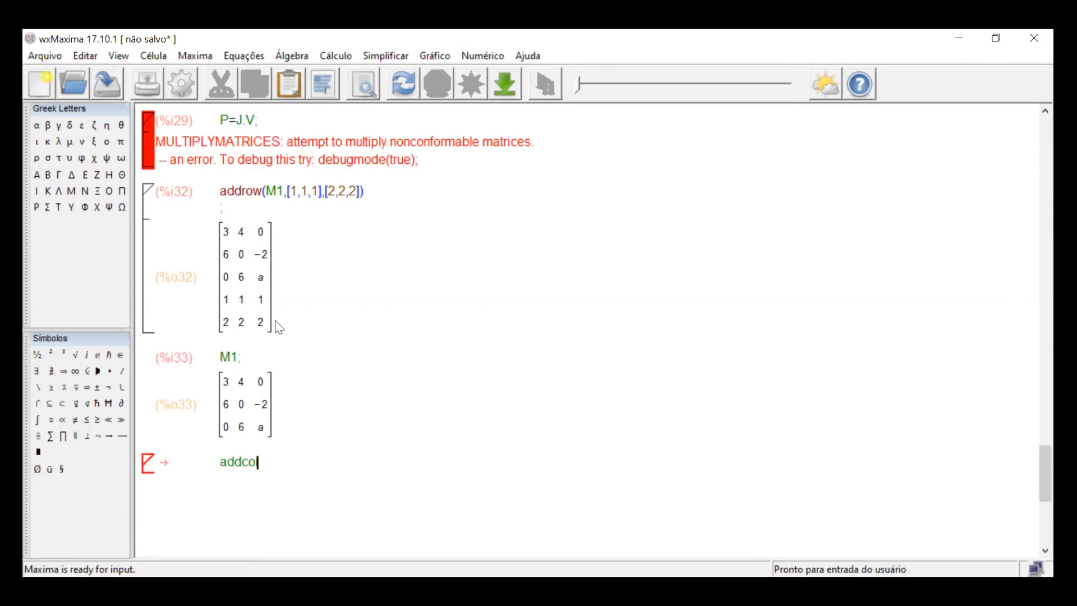
{"action": "type", "text": "l("}
{"action": "type", "text": "%"}
{"action": "type", "text": ","}
{"action": "type", "text": ",["}
{"action": "type", "text": "4,5,"}
{"action": "type", "text": "6"}
{"action": "key", "text": "shift+Return"}
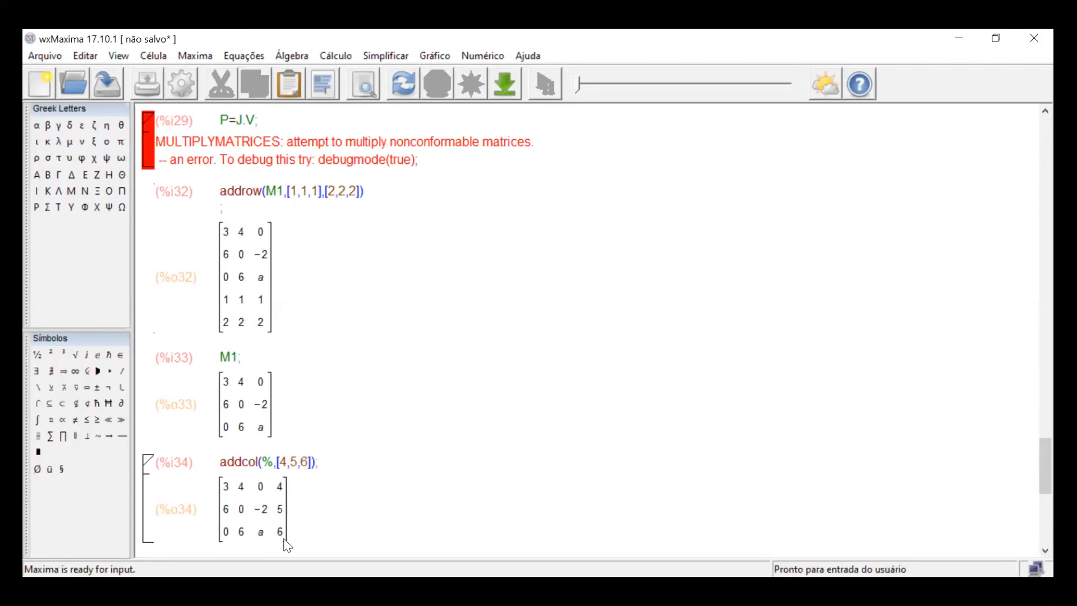
Append the column [2,3,4,5,6] to the five-row matrix by evaluating addcol(%o32,[2,3,4,5,6]) in a new cell
{"action": "key", "text": "Up"}
{"action": "key", "text": "Down"}
{"action": "key", "text": "Down"}
{"action": "type", "text": "addco"}
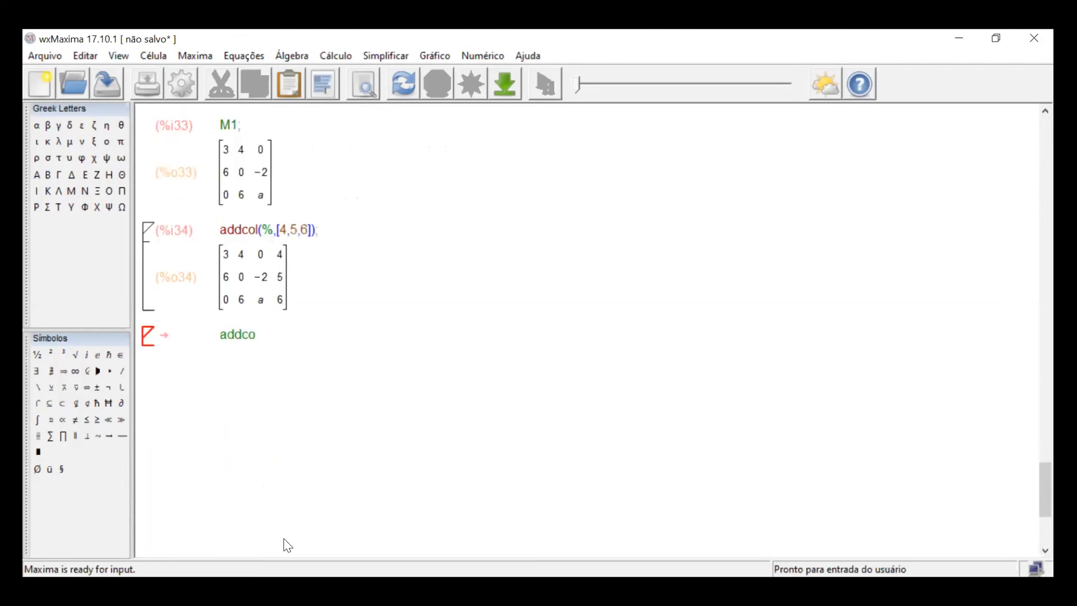
{"action": "type", "text": "l("}
{"action": "key", "text": "BackSpace"}
{"action": "key", "text": "BackSpace"}
{"action": "type", "text": "l("}
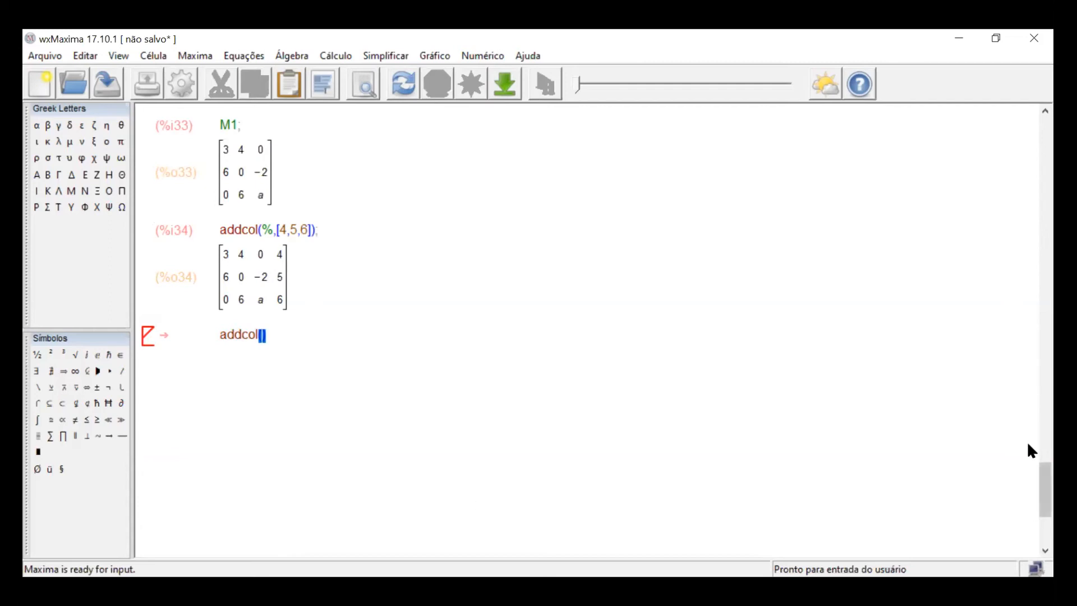
{"action": "scroll", "coordinate": [1027, 486], "scroll_direction": "up", "scroll_amount": 3}
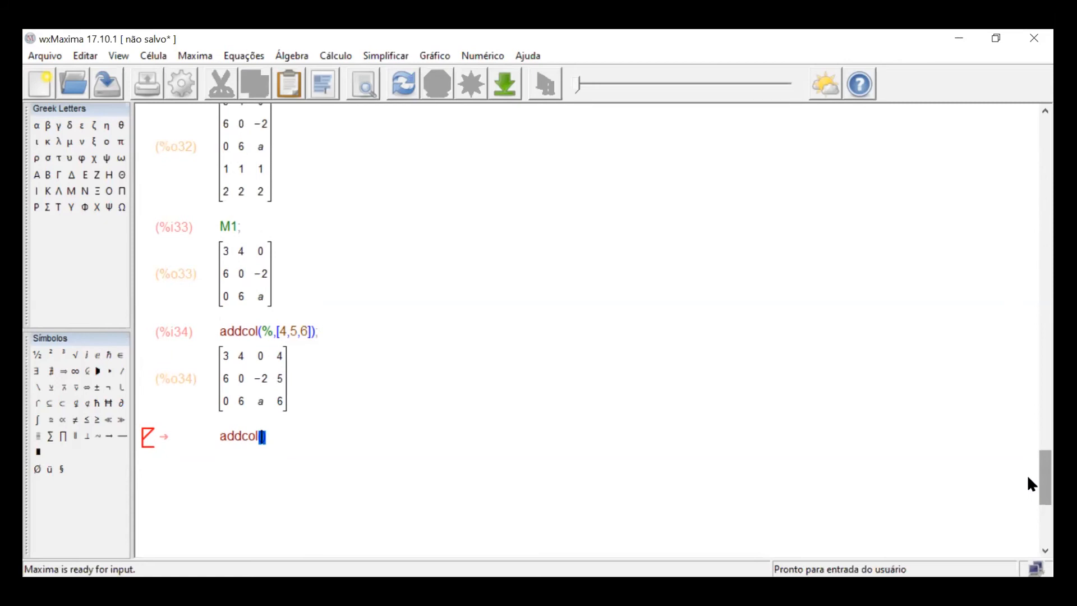
{"action": "type", "text": "5"}
{"action": "key", "text": "BackSpace"}
{"action": "type", "text": "5"}
{"action": "key", "text": "BackSpace"}
{"action": "type", "text": "%o32,["}
{"action": "scroll", "coordinate": [1027, 470], "scroll_direction": "up", "scroll_amount": 2}
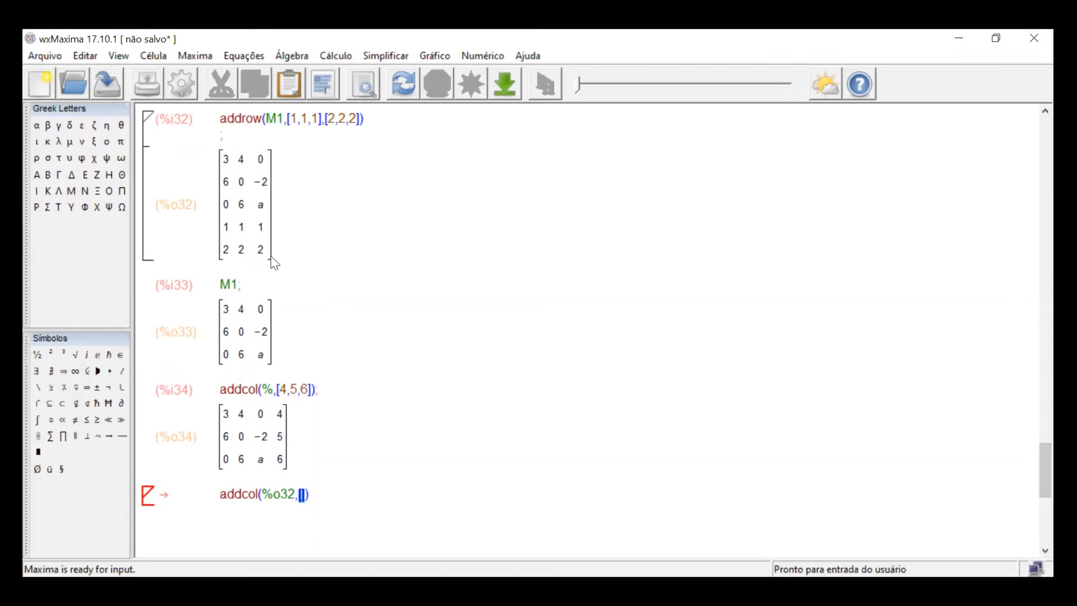
{"action": "type", "text": "2,3,4,5,6"}
{"action": "key", "text": "shift+Return"}
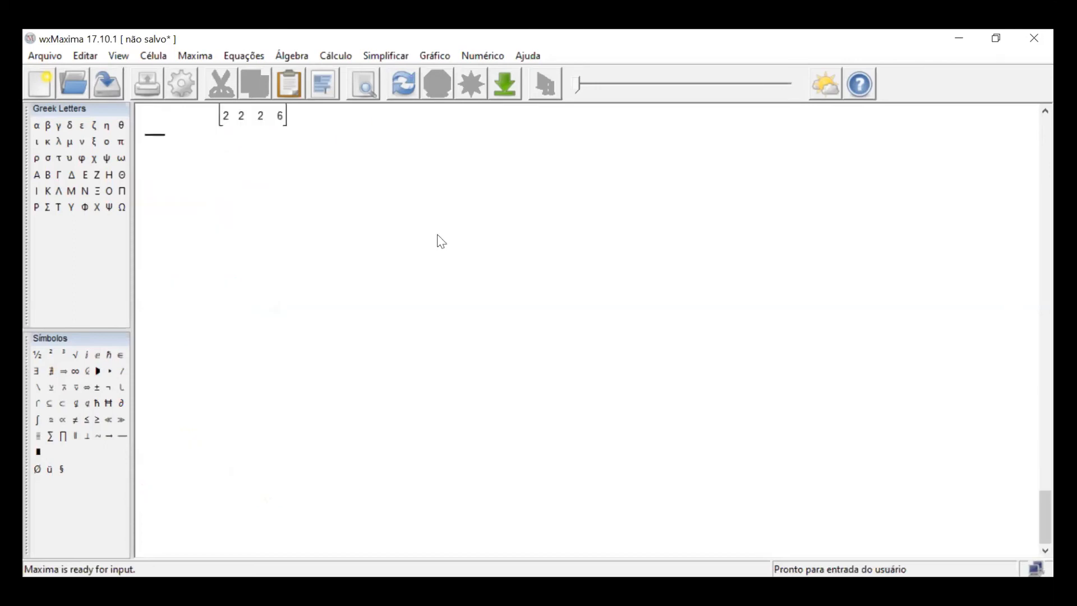
{"action": "left_click_drag", "start_coordinate": [1027, 516], "coordinate": [1027, 493]}
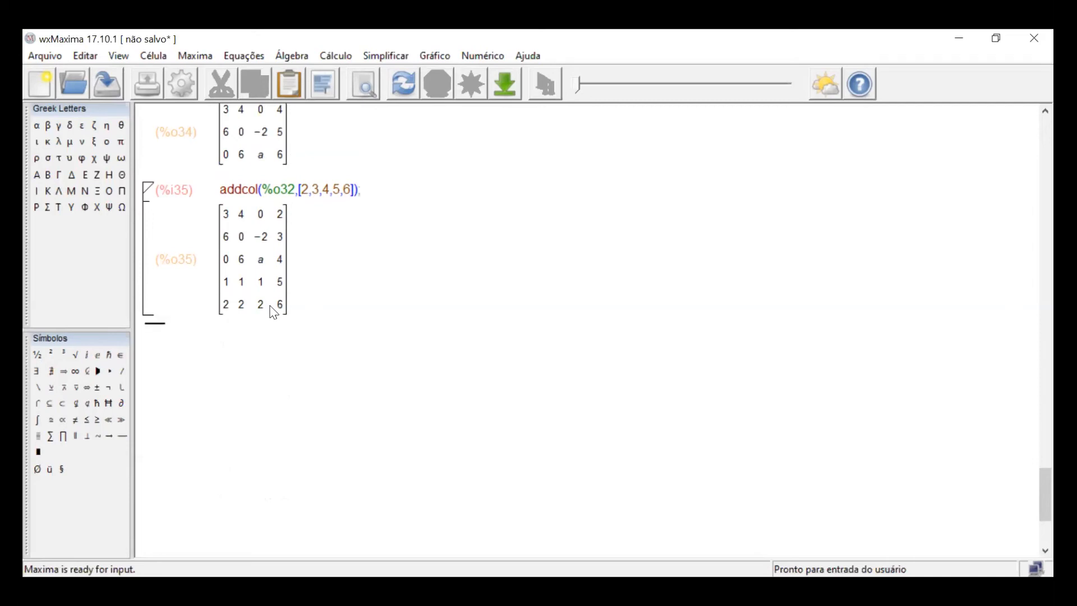
Generate the identity matrix of order 10 with ident(10) in a new cell
{"action": "type", "text": "d"}
{"action": "key", "text": "BackSpace"}
{"action": "key", "text": "BackSpace"}
{"action": "type", "text": "ident"}
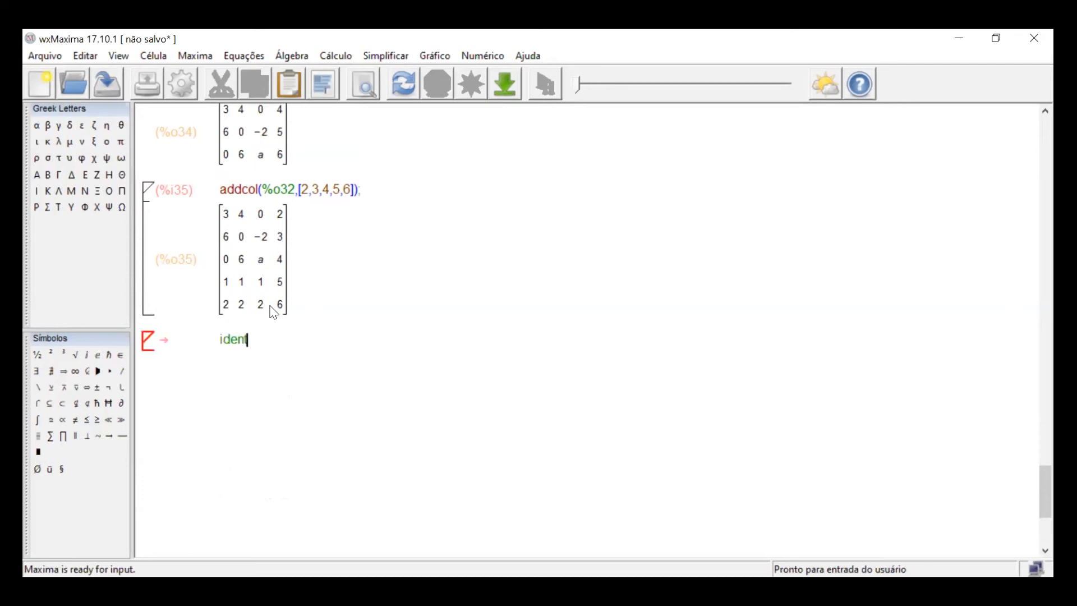
{"action": "type", "text": "("}
{"action": "type", "text": "10"}
{"action": "key", "text": "shift+Return"}
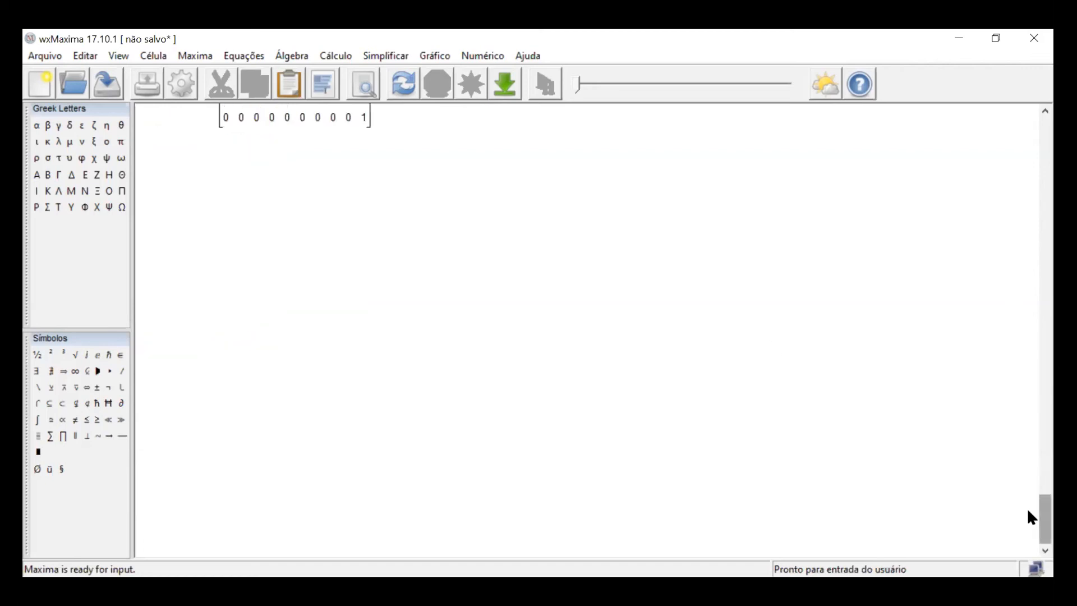
{"action": "scroll", "coordinate": [1028, 507], "scroll_direction": "up", "scroll_amount": 3}
{"action": "scroll", "coordinate": [1027, 487], "scroll_direction": "up", "scroll_amount": 2}
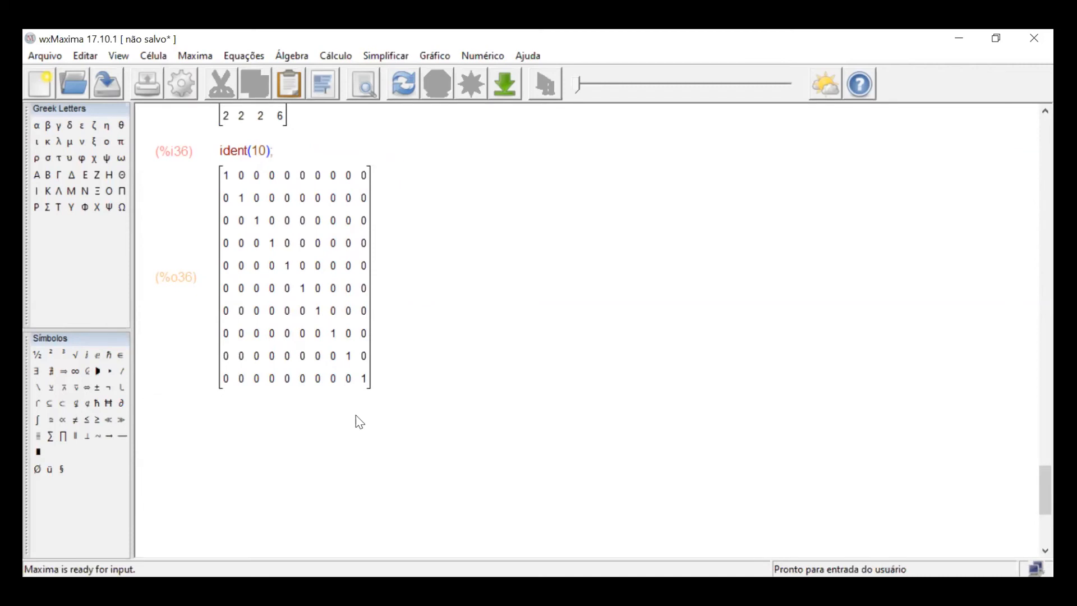
Generate the identity matrix of order 3 with ident(3) in a new cell
{"action": "type", "text": "ident(x"}
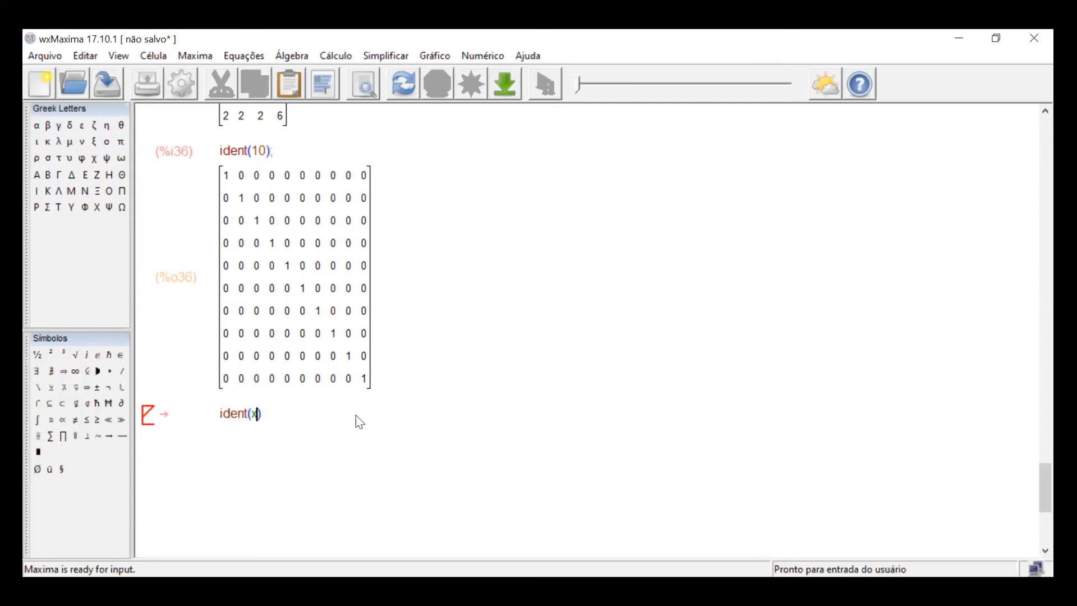
{"action": "key", "text": "shift+Left"}
{"action": "type", "text": "3"}
{"action": "key", "text": "shift+Return"}
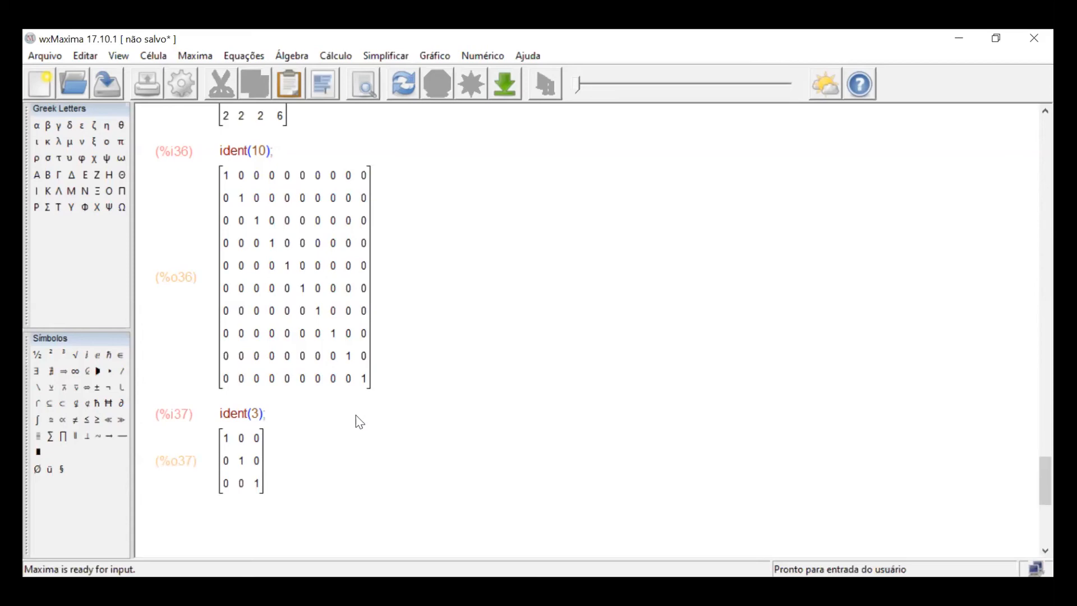
Generate a null matrix with 2 rows and 4 columns using zeromatrix(2,4) in a new cell
{"action": "type", "text": "zeromatrix"}
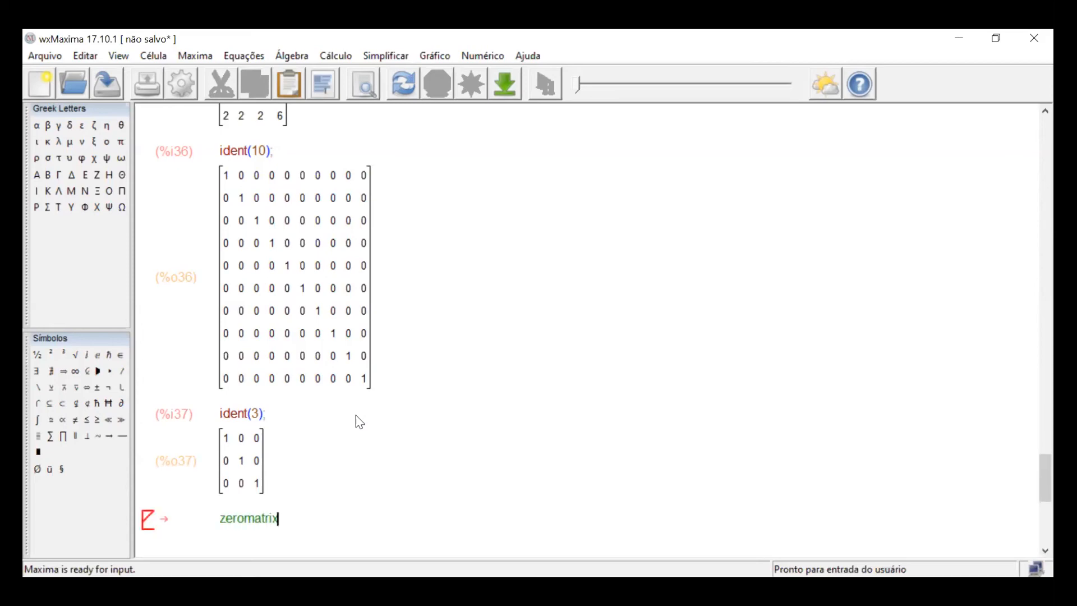
{"action": "type", "text": "(2,4"}
{"action": "key", "text": "shift+Return"}
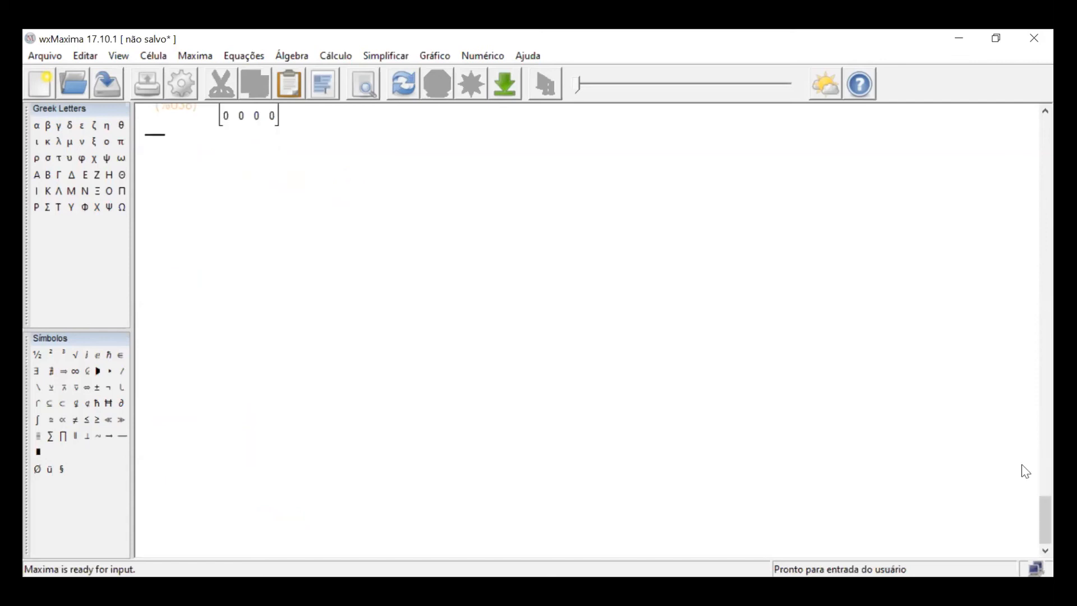
{"action": "scroll", "coordinate": [1027, 513], "scroll_direction": "up", "scroll_amount": 5}
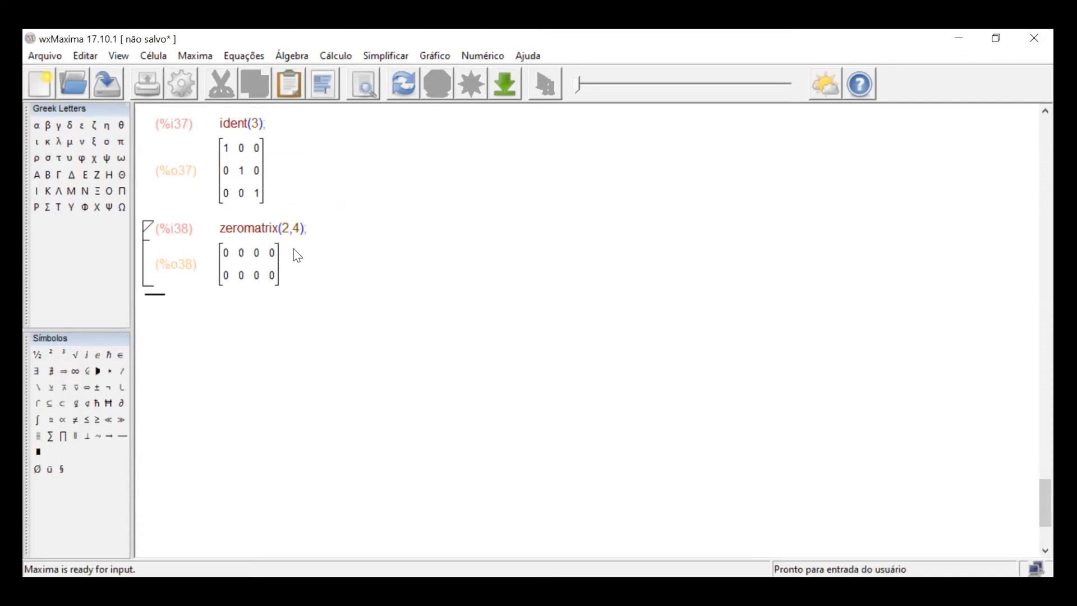
Generate a diagonal matrix of order 4 with 89 on the diagonal using diagmatrix(4, 89)
{"action": "type", "text": "diagmati"}
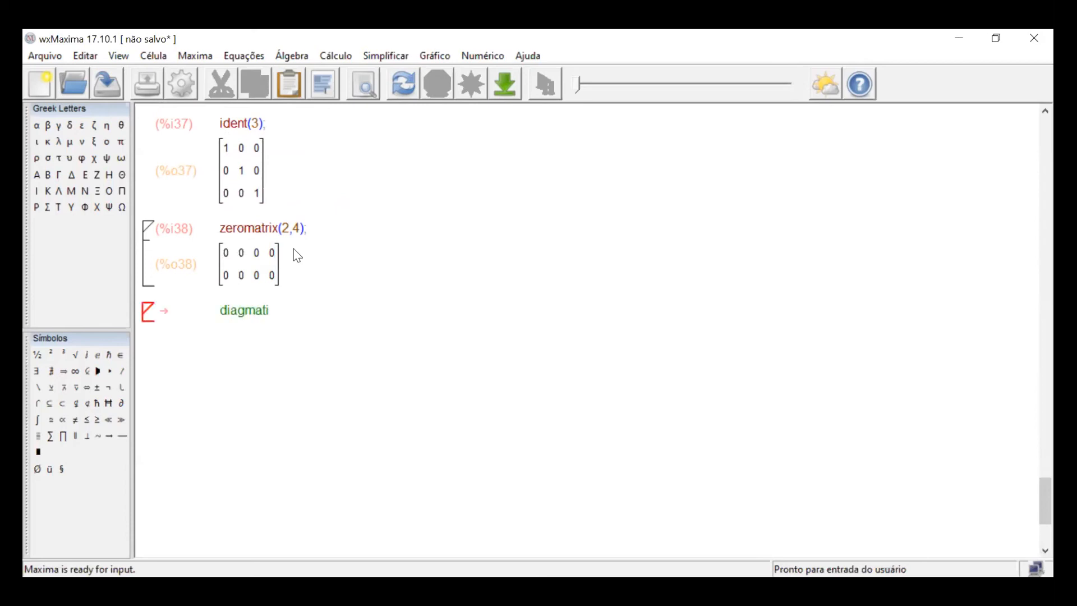
{"action": "key", "text": "BackSpace"}
{"action": "type", "text": "rix(4,"}
{"action": "type", "text": "89"}
{"action": "key", "text": "shift+Return"}
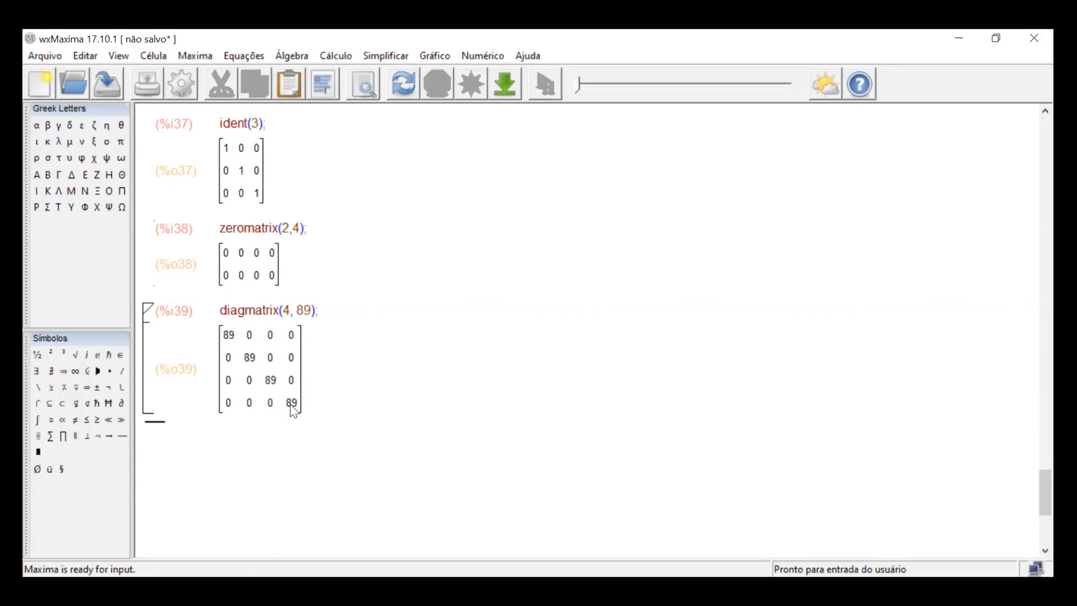
Generate a diagonal matrix of order 5 with the Greek letter Δ on the diagonal using diagmatrix(5,Δ)
{"action": "type", "text": "diagm"}
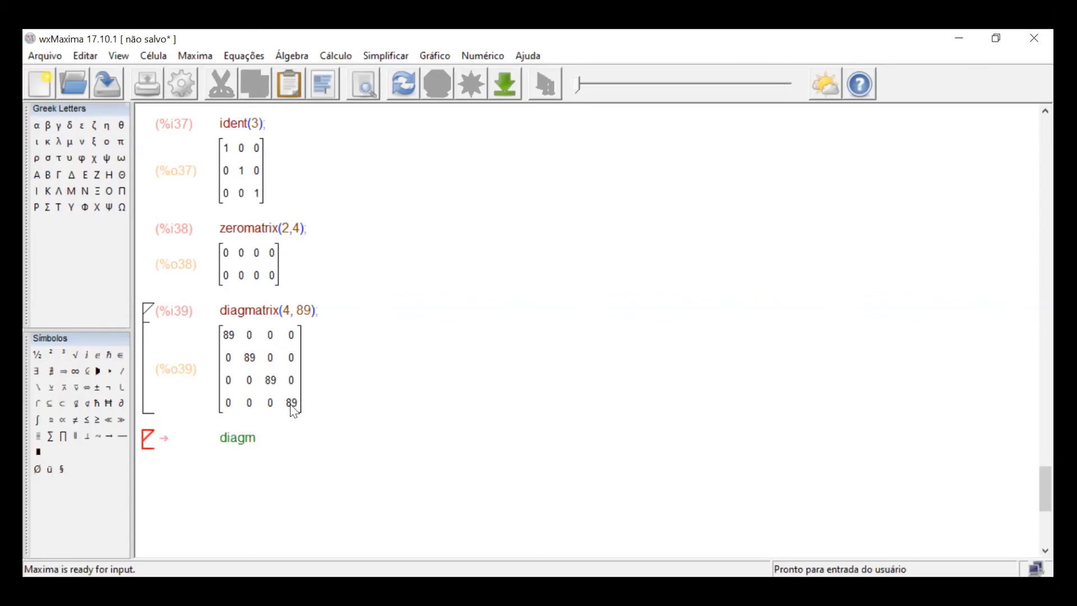
{"action": "type", "text": "atrix(5,"}
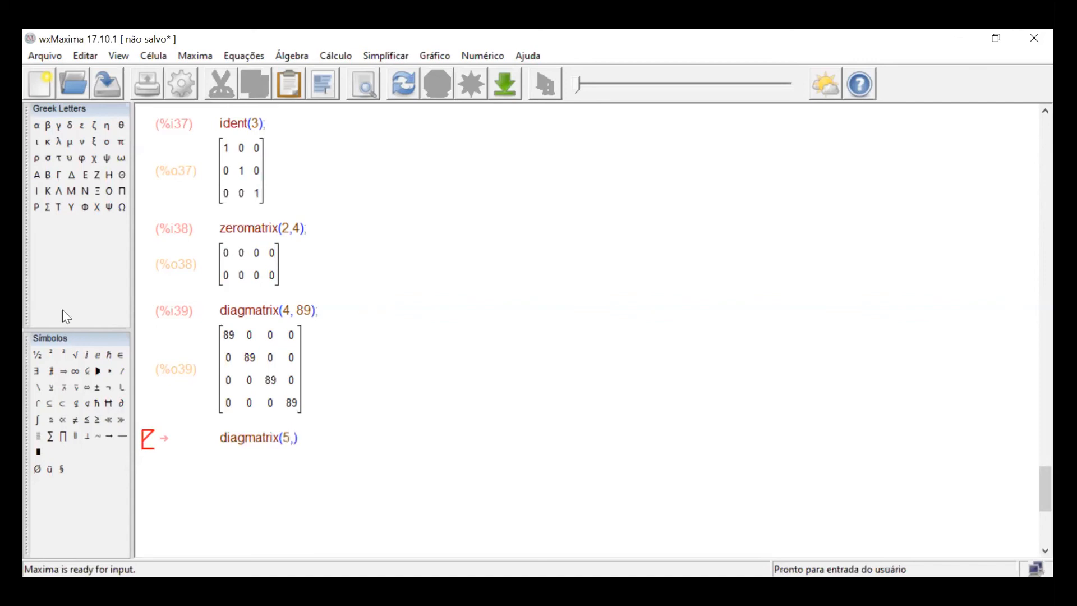
{"action": "left_click", "coordinate": [72, 176]}
{"action": "key", "text": "shift+Return"}
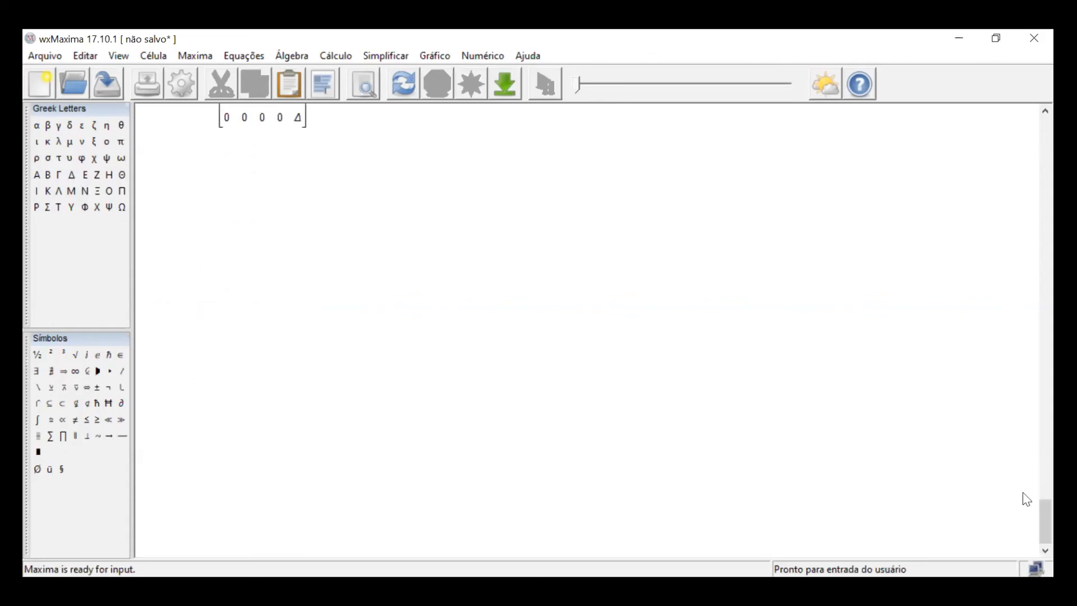
{"action": "scroll", "coordinate": [1031, 508], "scroll_direction": "up", "scroll_amount": 2}
{"action": "scroll", "coordinate": [1031, 507], "scroll_direction": "up", "scroll_amount": 2}
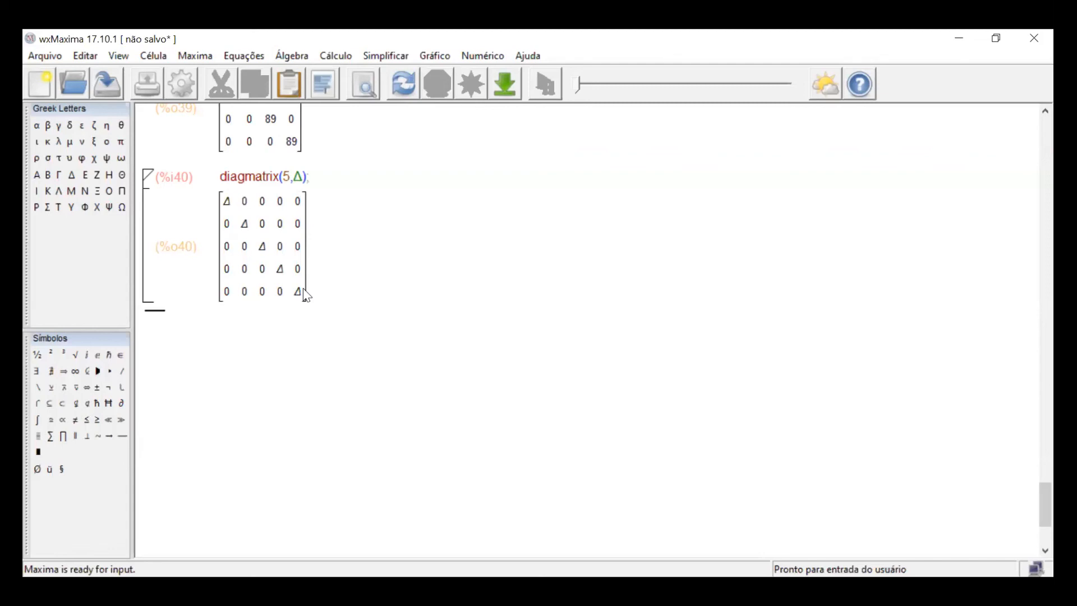
Evaluate M1 again in a new cell below the Δ diagonal matrix
{"action": "type", "text": "M1"}
{"action": "key", "text": "Return"}
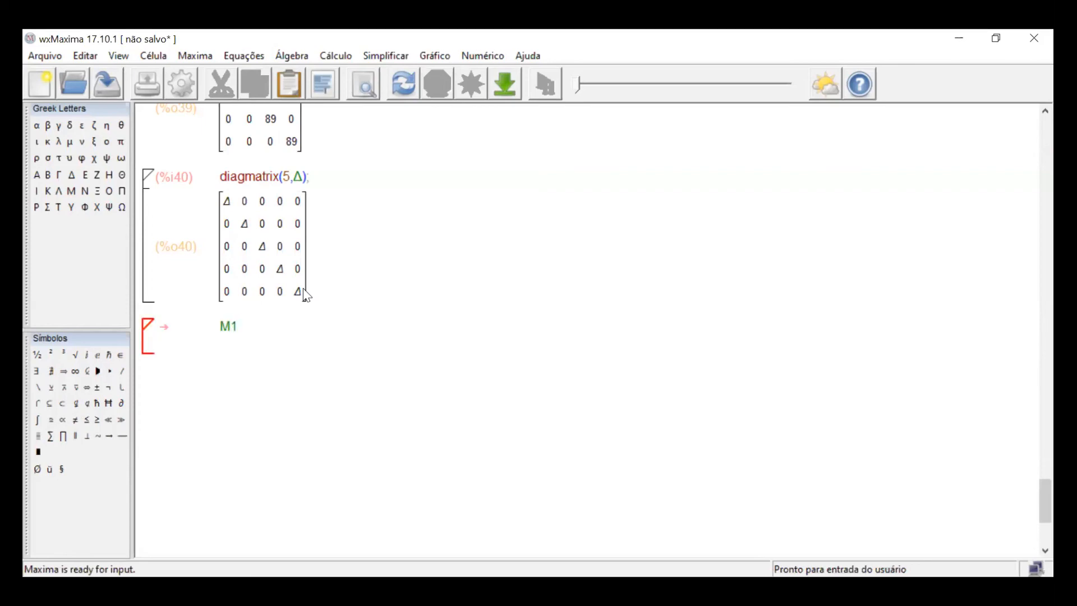
{"action": "key", "text": "Up"}
{"action": "key", "text": "End"}
{"action": "key", "text": "shift+Return"}
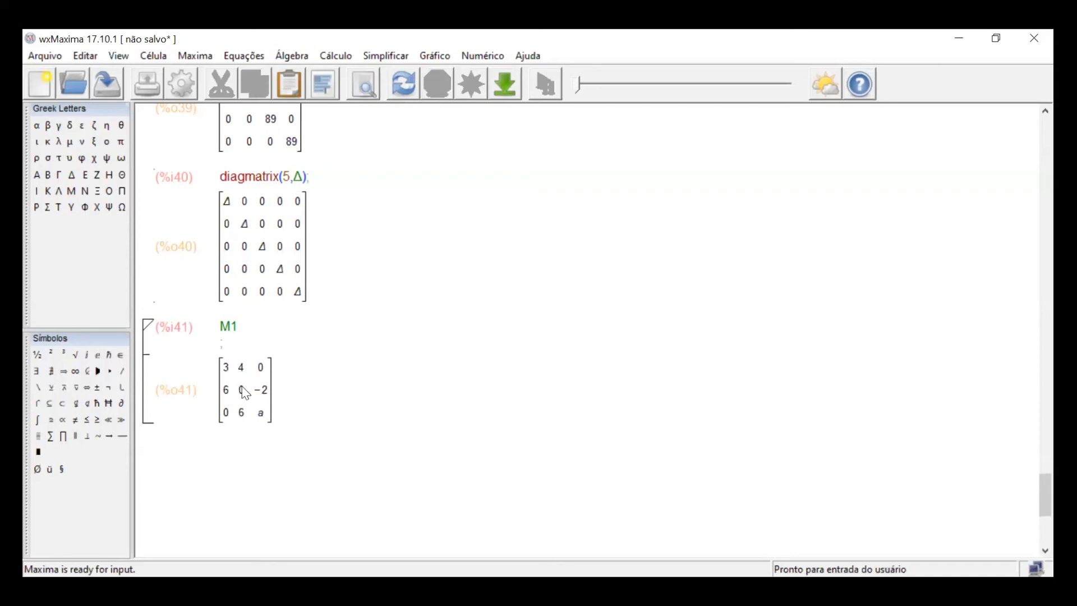
Extract the third column of M1 with col(M1,3) in a new cell
{"action": "type", "text": "qol"}
{"action": "type", "text": "(M1"}
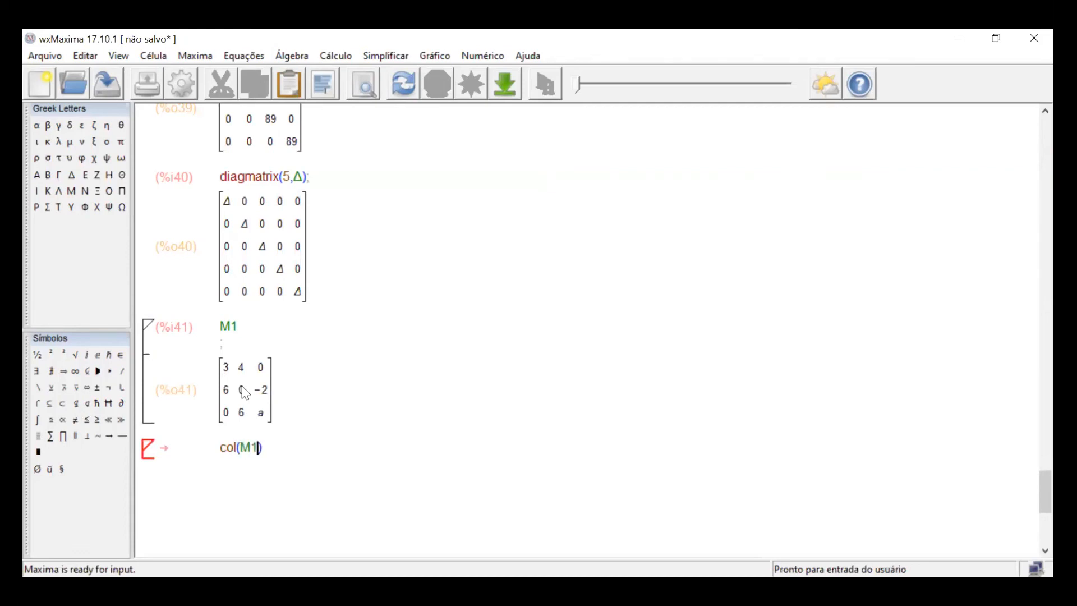
{"action": "type", "text": ",3"}
{"action": "key", "text": "shift+Return"}
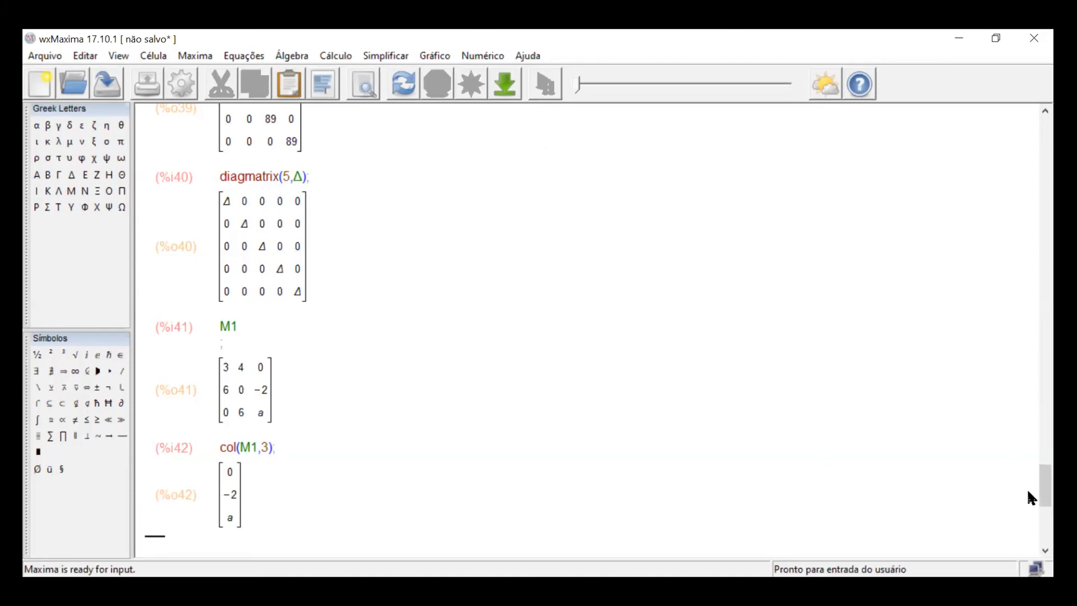
Extract the second row of M1 with row(M1,2) in a new cell below the column result
{"action": "left_click_drag", "start_coordinate": [1029, 487], "coordinate": [1028, 489]}
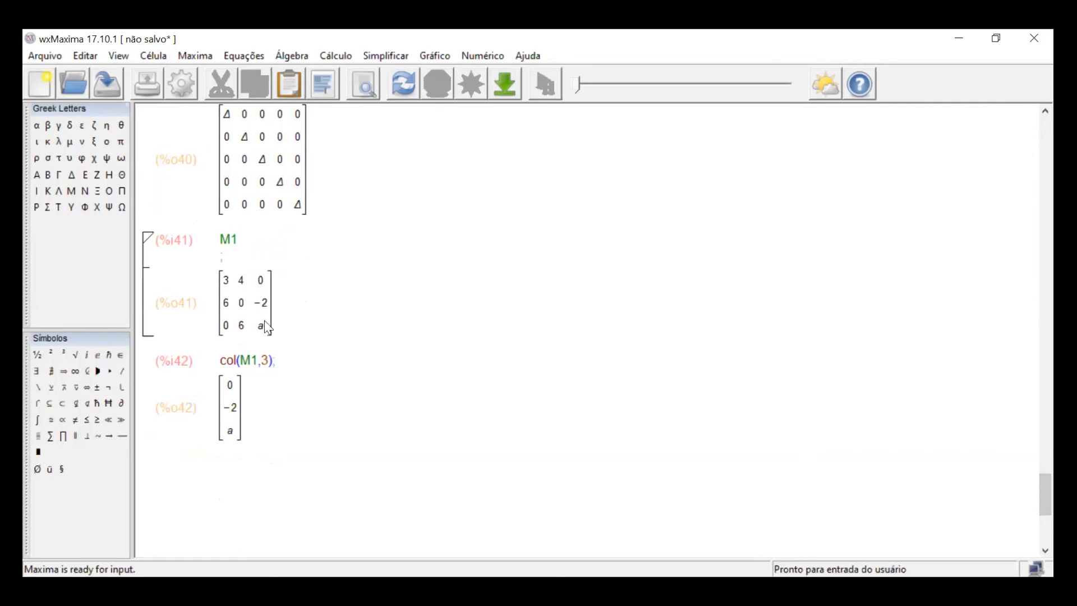
{"action": "left_click", "coordinate": [249, 448]}
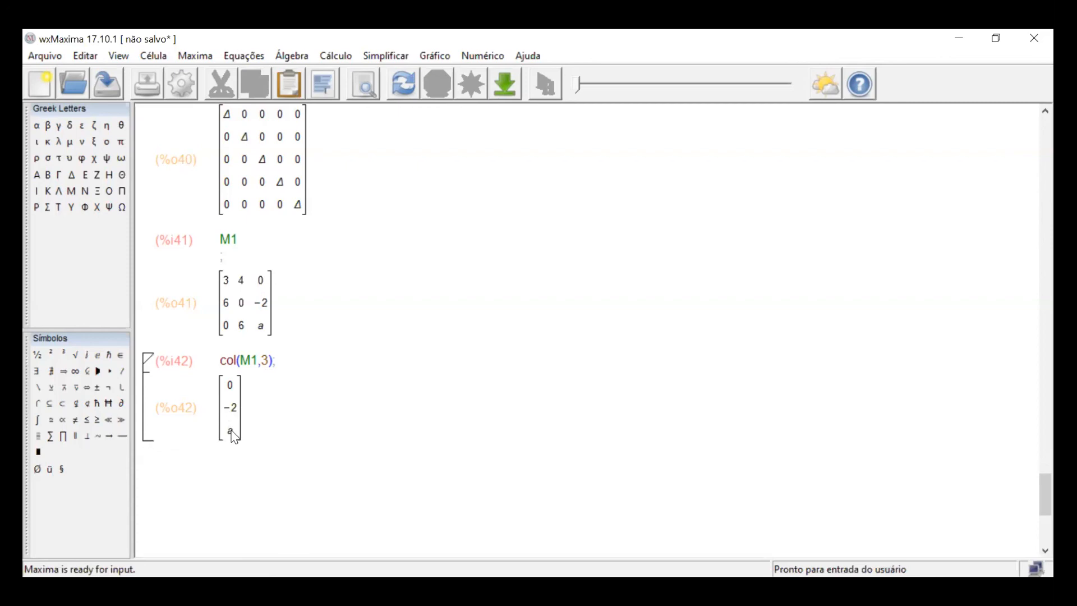
{"action": "type", "text": "row"}
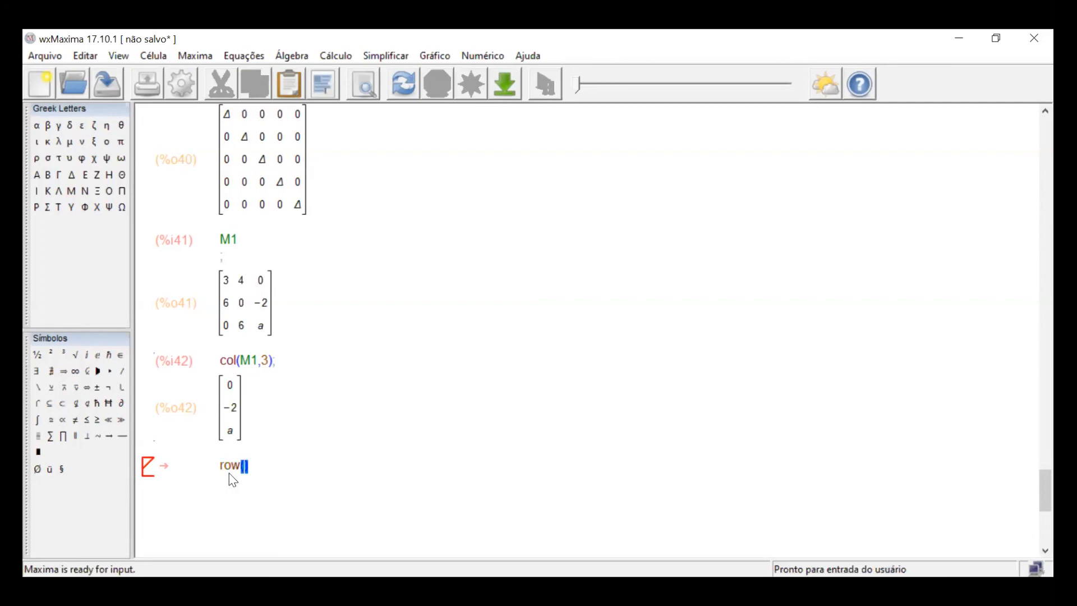
{"action": "type", "text": "(M1,2"}
{"action": "key", "text": "shift+Return"}
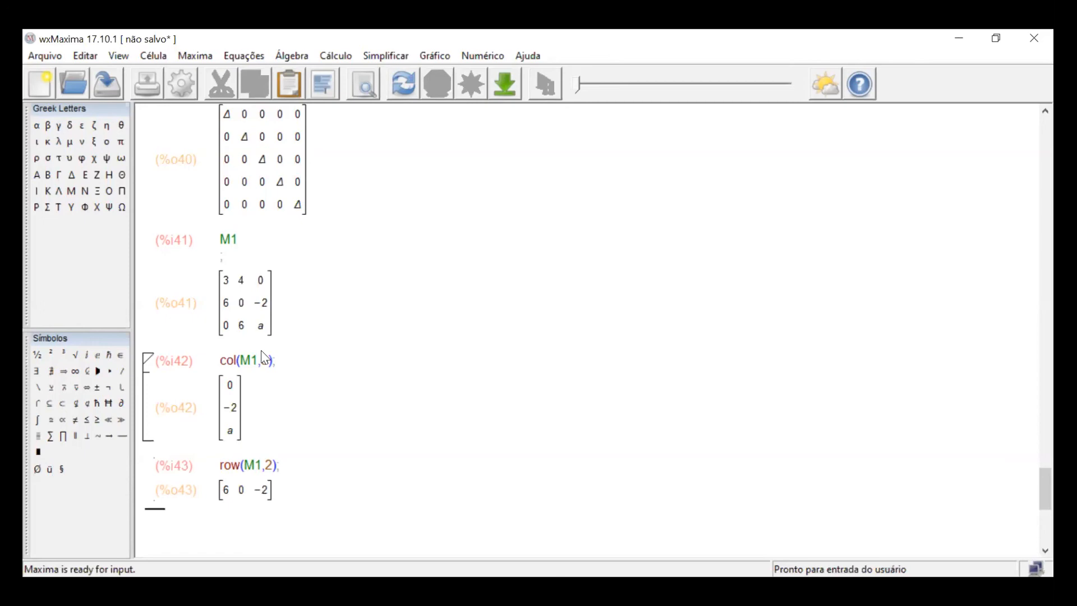
Evaluate M1 again in a new cell below the extracted row
{"action": "type", "text": "M1"}
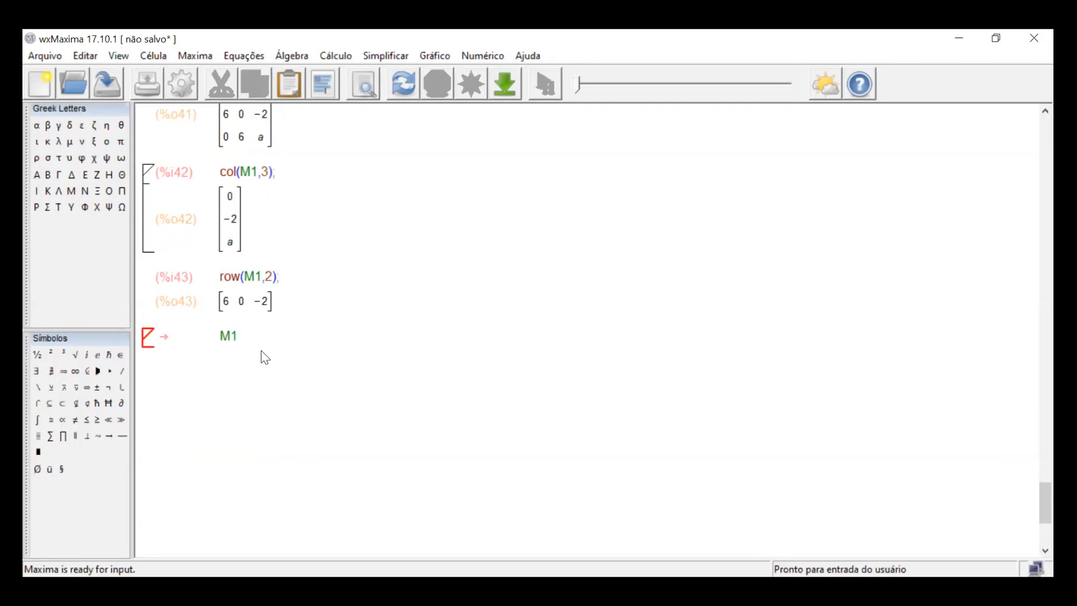
{"action": "key", "text": "BackSpace"}
{"action": "key", "text": "BackSpace"}
{"action": "type", "text": "M1"}
{"action": "key", "text": "shift+Return"}
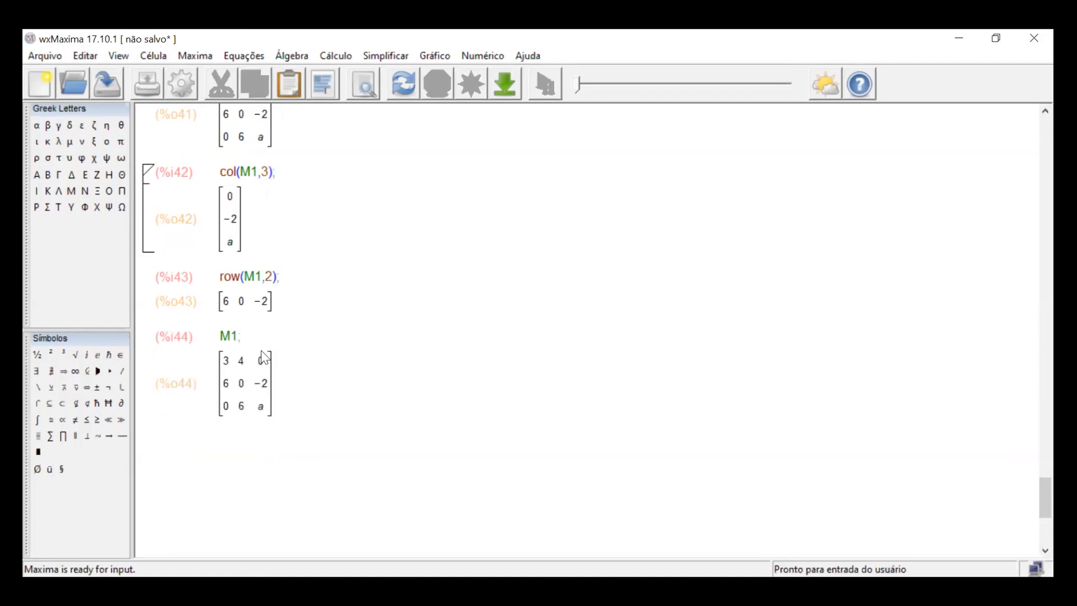
Compute the matrix power M1^^2 and the element-wise power M1^2 in two separate new cells
{"action": "type", "text": "M1"}
{"action": "type", "text": "^^2"}
{"action": "key", "text": "BackSpace"}
{"action": "type", "text": "^2"}
{"action": "key", "text": "shift+Return"}
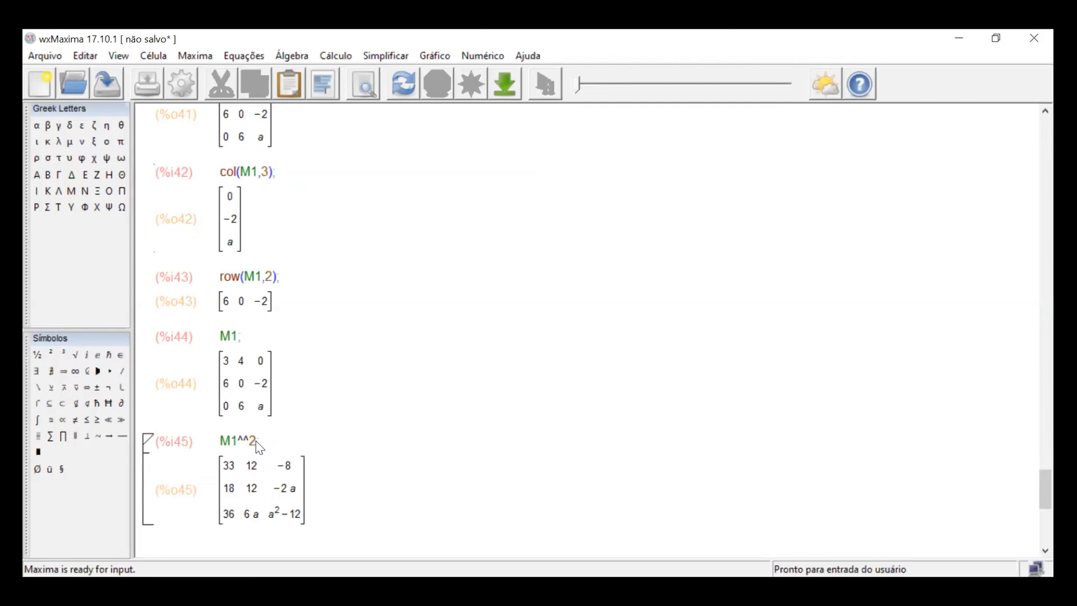
{"action": "type", "text": "M1^2"}
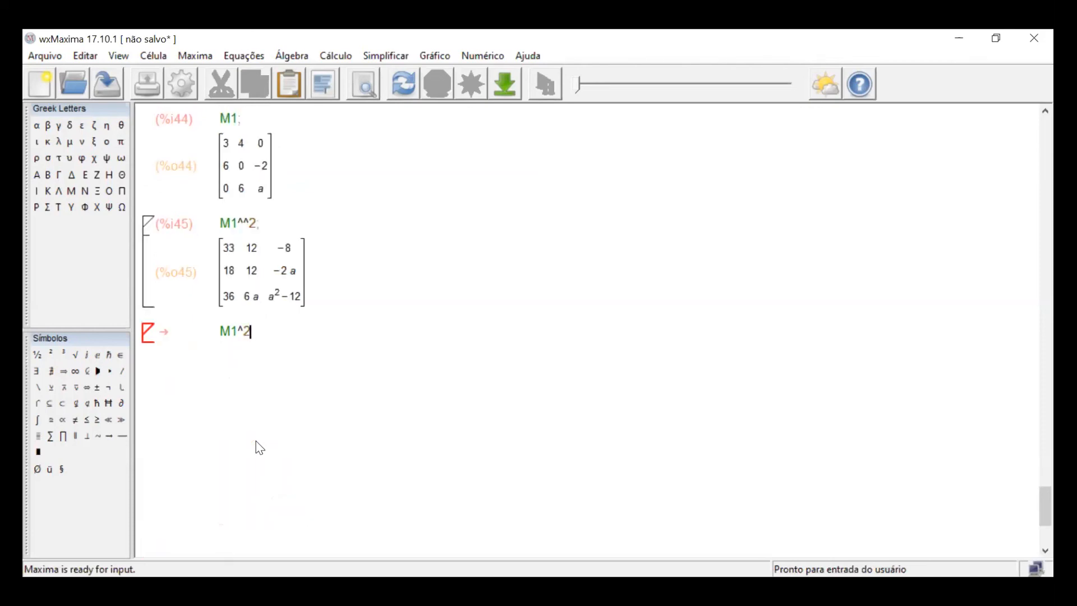
{"action": "key", "text": "shift+Return"}
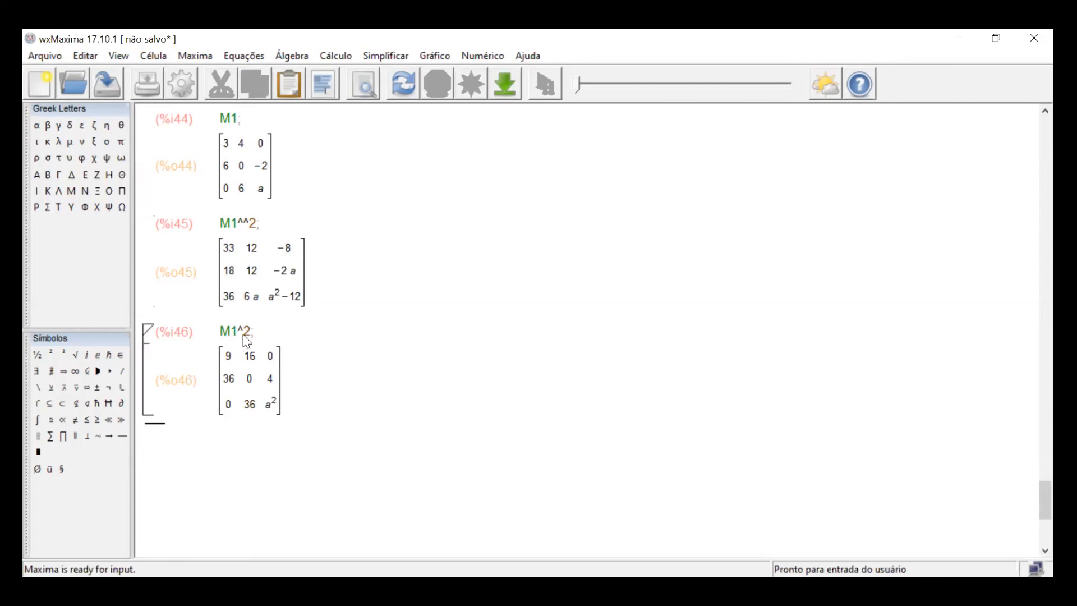
Evaluate M2 in a new cell and paste a copy of that cell's text below it
{"action": "type", "text": "M2"}
{"action": "key", "text": "shift+Return"}
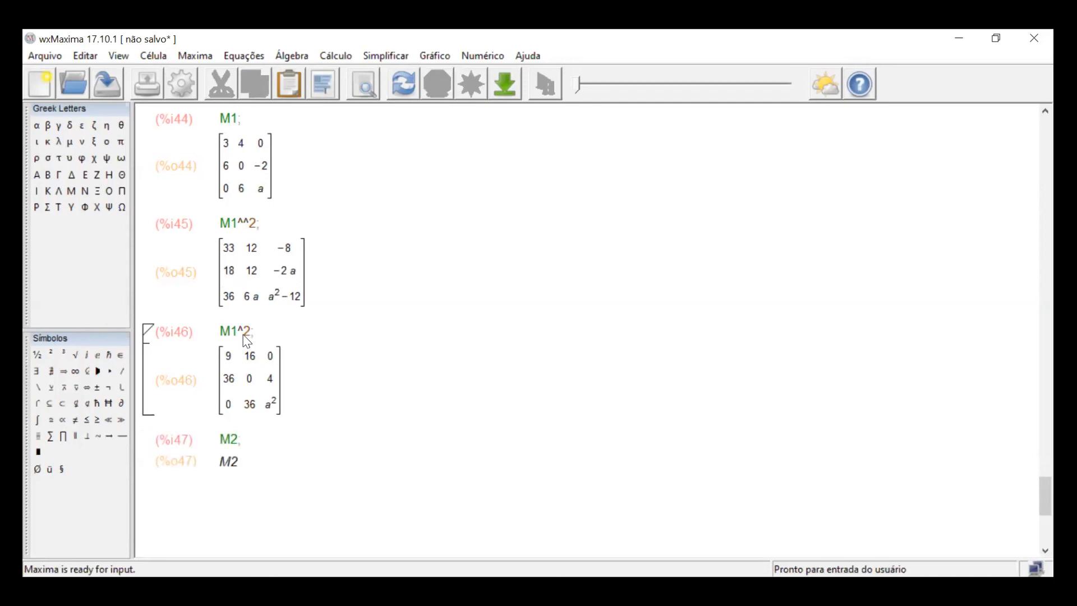
{"action": "key", "text": "shift+Up"}
{"action": "key", "text": "ctrl+c"}
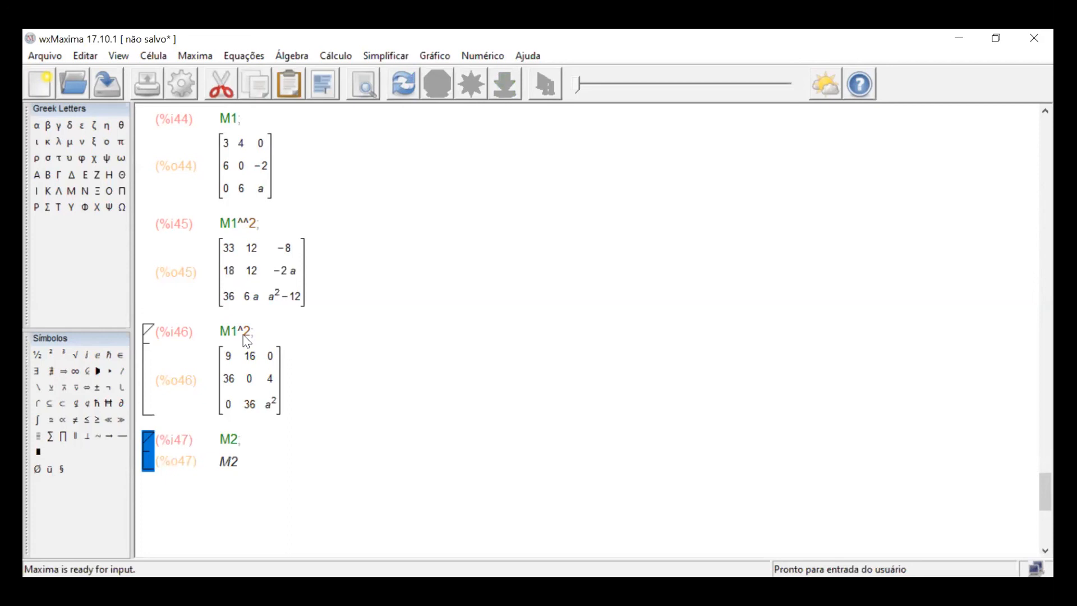
{"action": "key", "text": "ctrl+v"}
Delete the pasted text and all cells below the M1 matrix that follows the Δ diagonal matrix
{"action": "key", "text": "BackSpace"}
{"action": "key", "text": "BackSpace"}
{"action": "key", "text": "BackSpace"}
{"action": "key", "text": "BackSpace"}
{"action": "key", "text": "BackSpace"}
{"action": "key", "text": "BackSpace"}
{"action": "key", "text": "BackSpace"}
{"action": "key", "text": "BackSpace"}
{"action": "key", "text": "BackSpace"}
{"action": "key", "text": "BackSpace"}
{"action": "key", "text": "BackSpace"}
{"action": "key", "text": "BackSpace"}
{"action": "key", "text": "BackSpace"}
{"action": "key", "text": "BackSpace"}
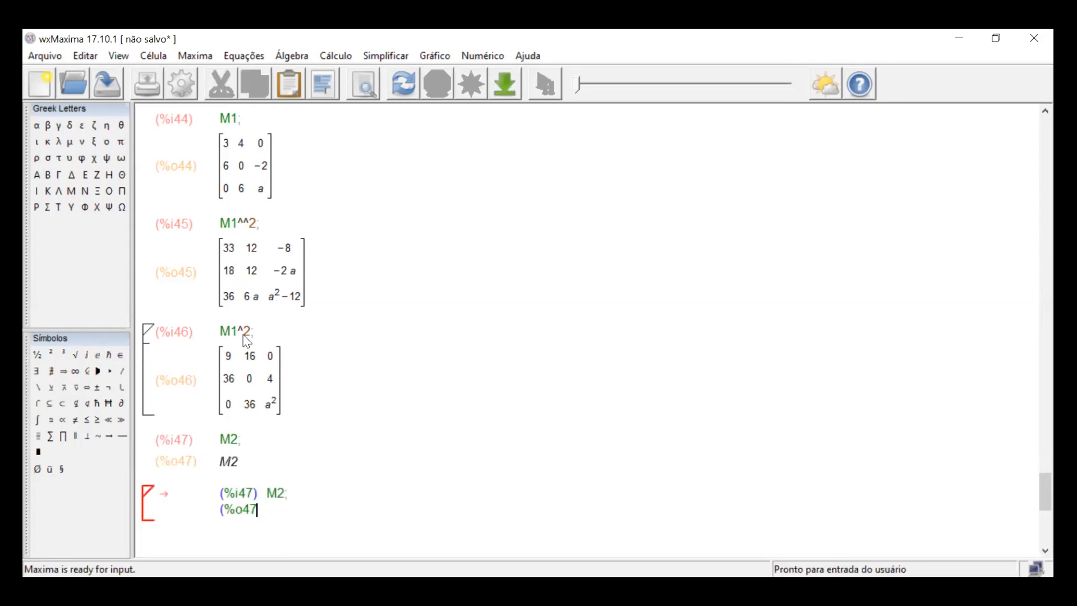
{"action": "key", "text": "BackSpace"}
{"action": "key", "text": "BackSpace"}
{"action": "key", "text": "BackSpace"}
{"action": "key", "text": "BackSpace"}
{"action": "key", "text": "BackSpace"}
{"action": "key", "text": "BackSpace"}
{"action": "key", "text": "BackSpace"}
{"action": "key", "text": "BackSpace"}
{"action": "key", "text": "BackSpace"}
{"action": "key", "text": "BackSpace"}
{"action": "key", "text": "BackSpace"}
{"action": "key", "text": "BackSpace"}
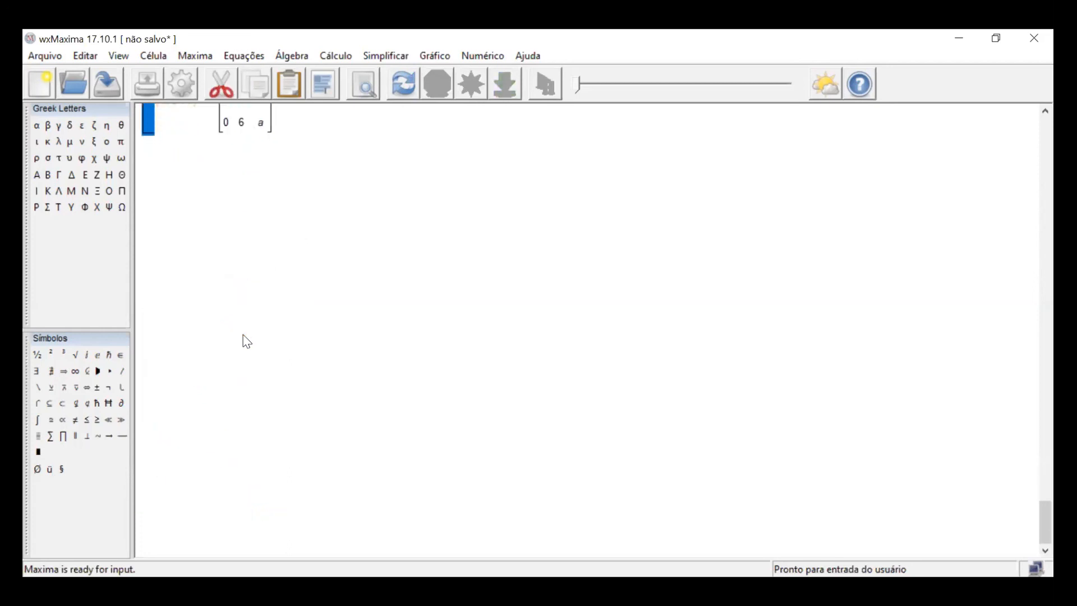
Compute the matrix square M1^^2 in a new cell below the M1 matrix
{"action": "left_click_drag", "start_coordinate": [1027, 514], "coordinate": [1027, 492]}
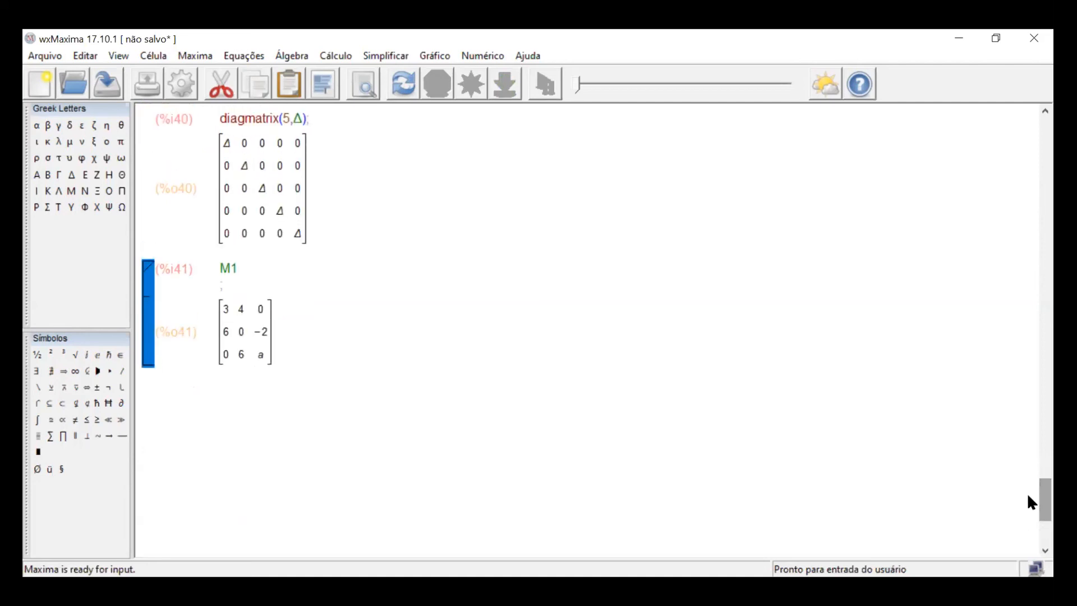
{"action": "key", "text": "Down"}
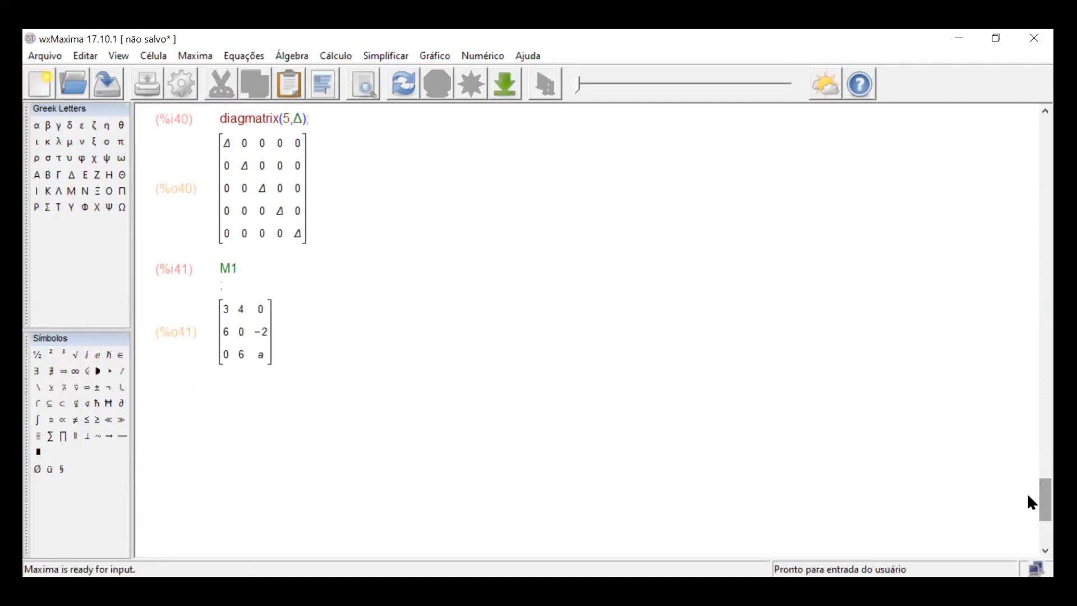
{"action": "type", "text": "M1^^2"}
{"action": "key", "text": "shift+Return"}
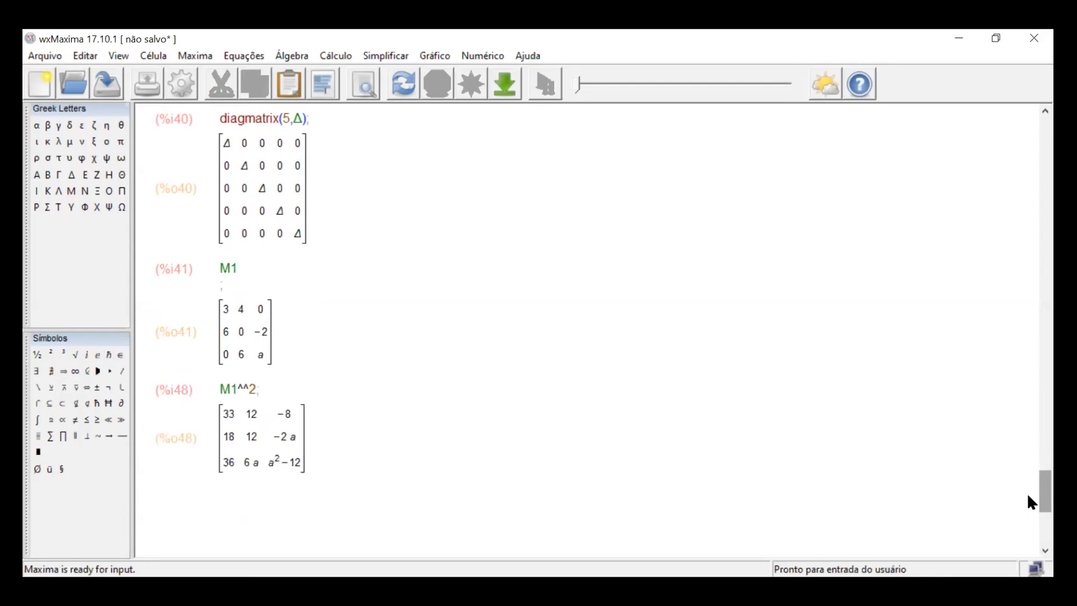
Start a new cell containing M1, and change the matrix square cell above it to Y=M1^^2 and evaluate it
{"action": "type", "text": "M1"}
{"action": "key", "text": "Up"}
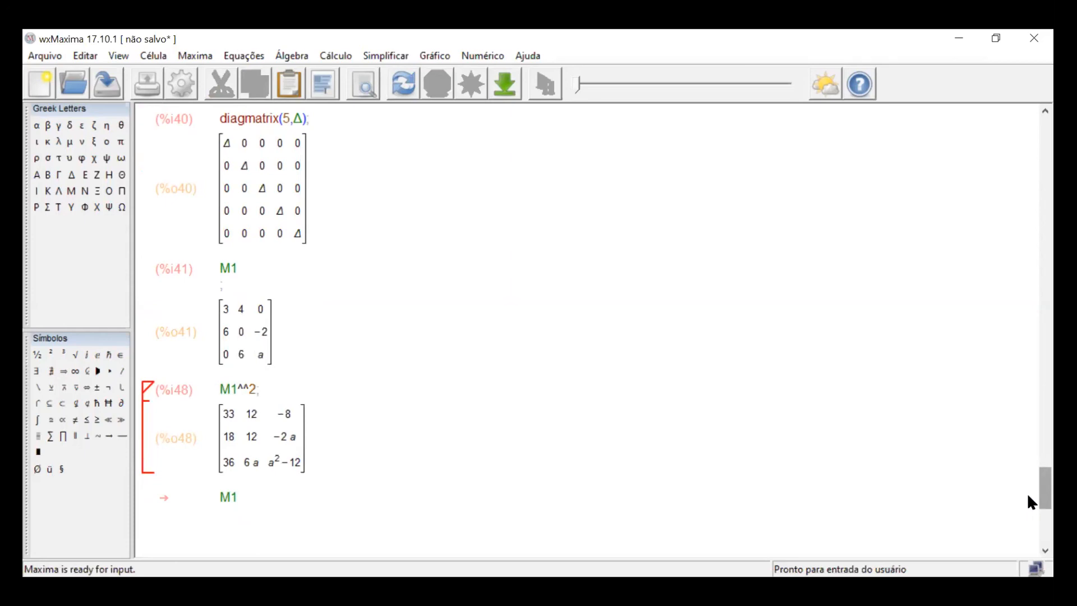
{"action": "type", "text": "Y="}
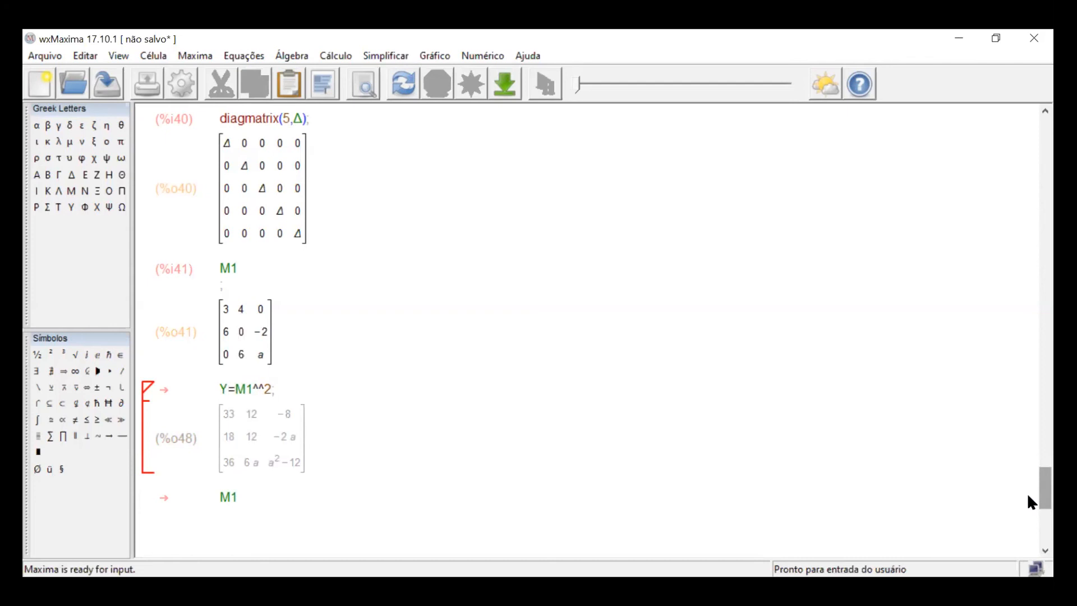
{"action": "key", "text": "shift+Return"}
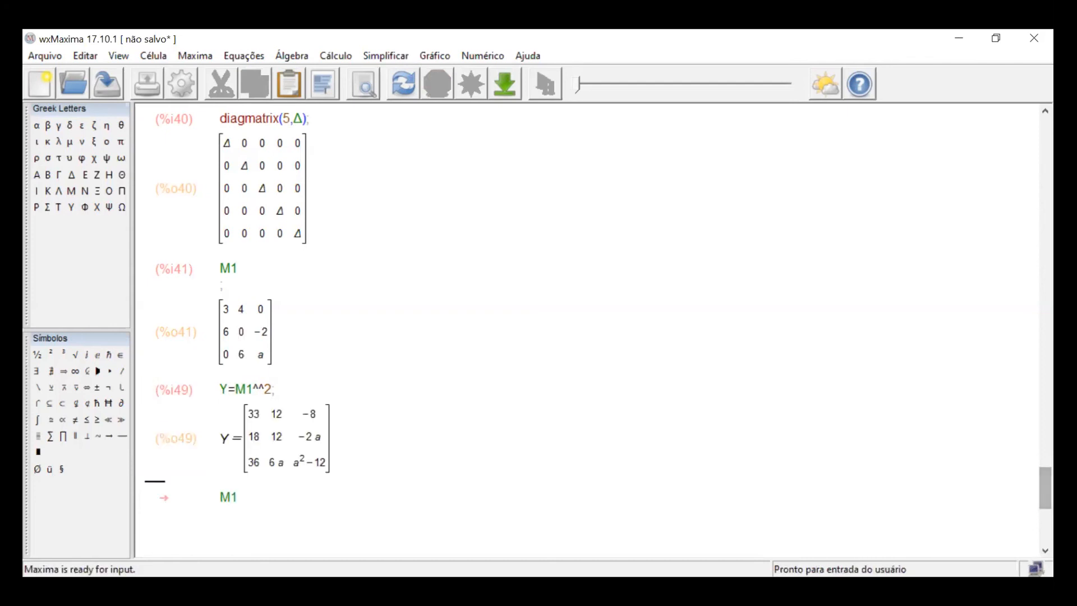
Complete the last cell as M1+Y and evaluate the sum
{"action": "left_click", "coordinate": [243, 498]}
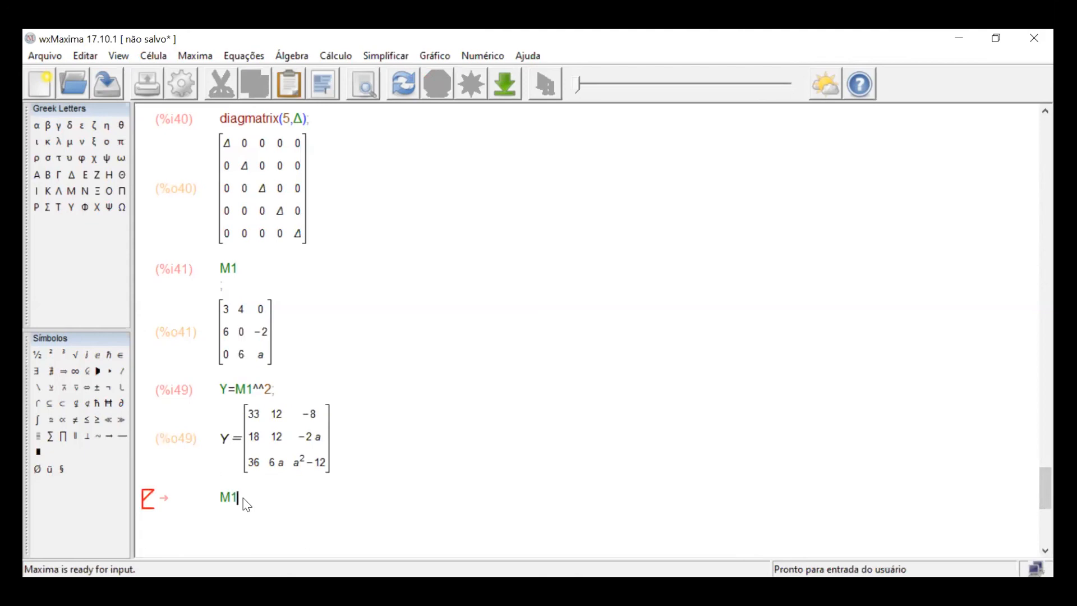
{"action": "type", "text": "+Y"}
{"action": "key", "text": "shift+Return"}
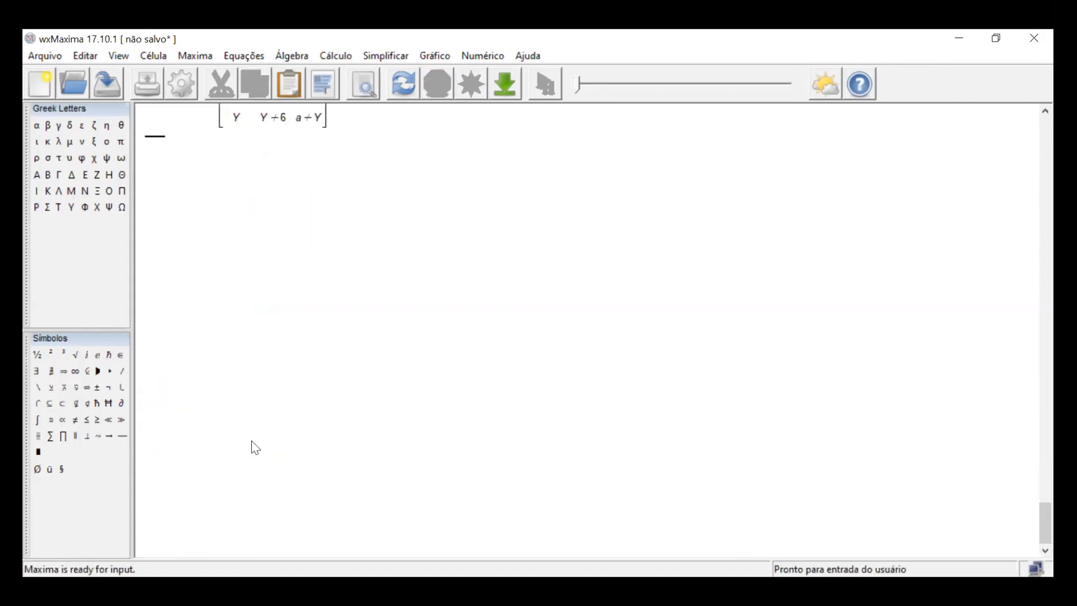
{"action": "scroll", "coordinate": [1027, 525], "scroll_direction": "up", "scroll_amount": 5}
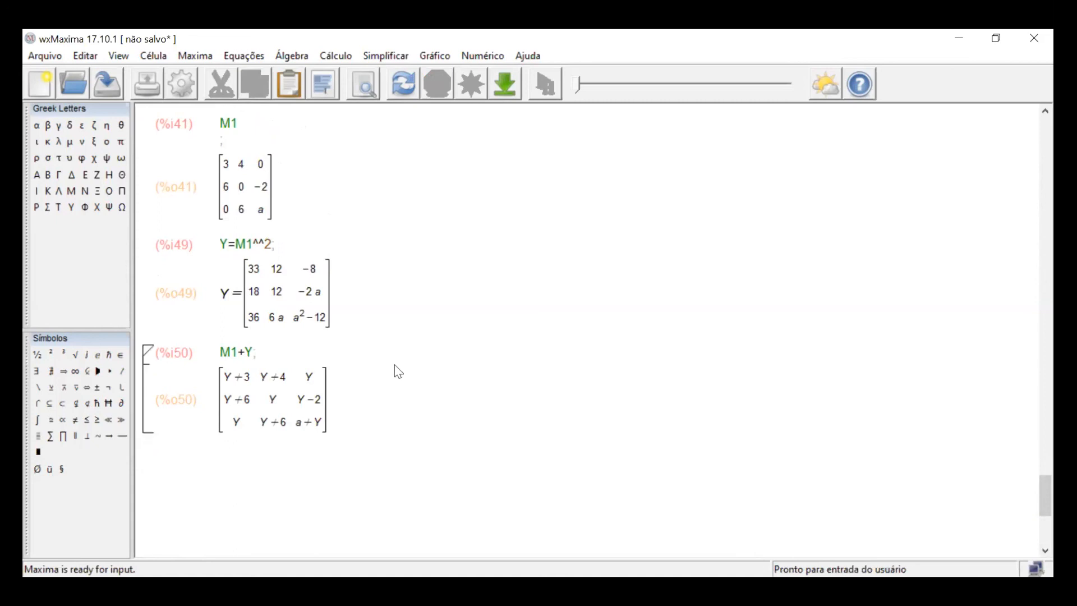
Replace the equals sign with a colon so the cell reads Y:M1^^2, and evaluate the assignment
{"action": "left_click", "coordinate": [221, 372]}
{"action": "left_click", "coordinate": [221, 357]}
{"action": "type", "text": "R"}
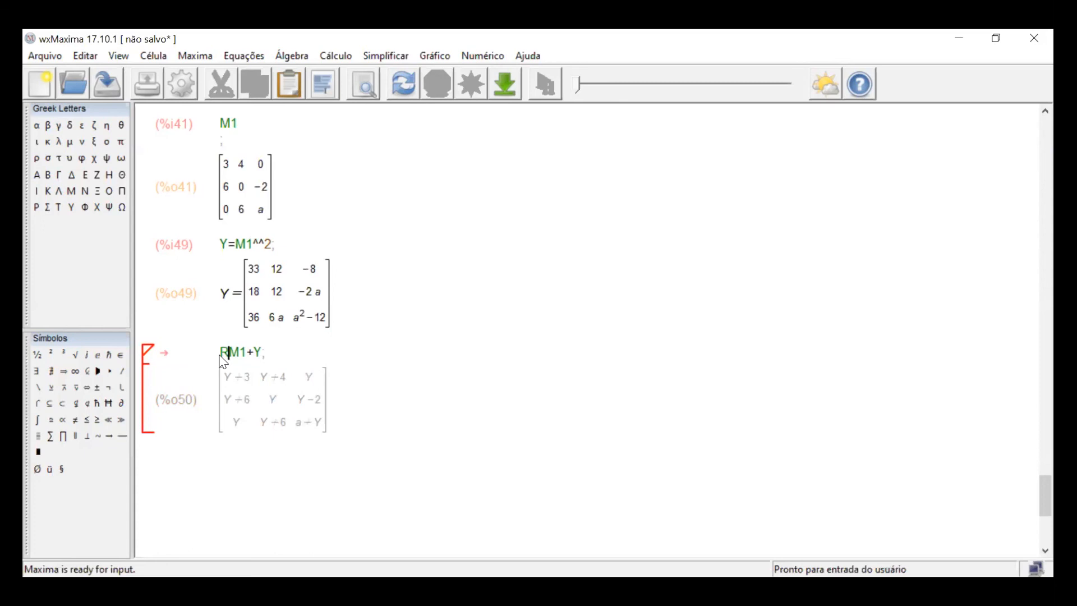
{"action": "key", "text": "Left"}
{"action": "key", "text": "Left"}
{"action": "key", "text": "Left"}
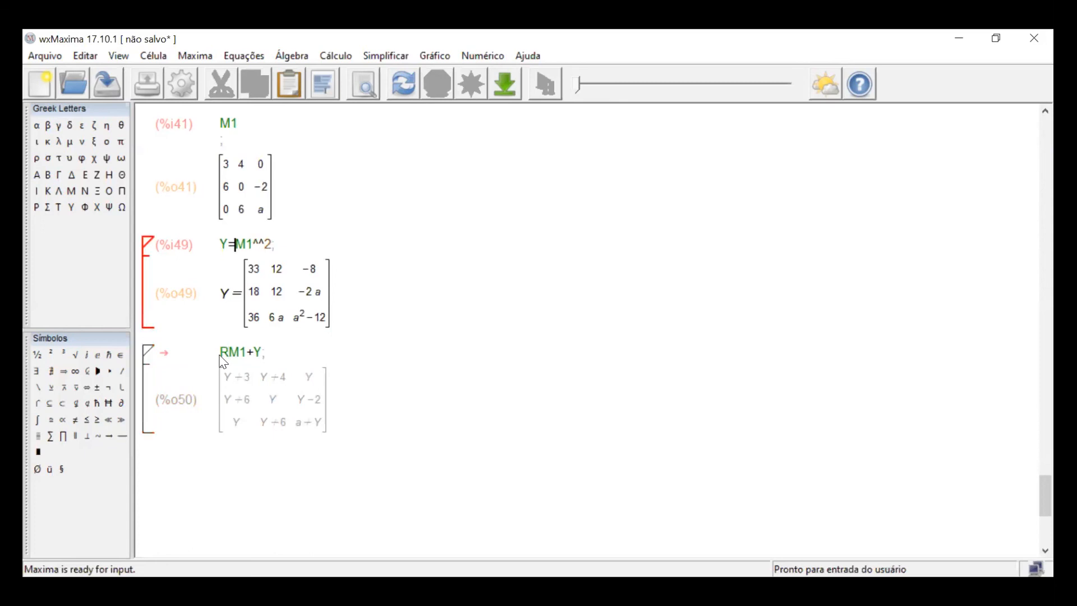
{"action": "key", "text": "BackSpace"}
{"action": "type", "text": ":"}
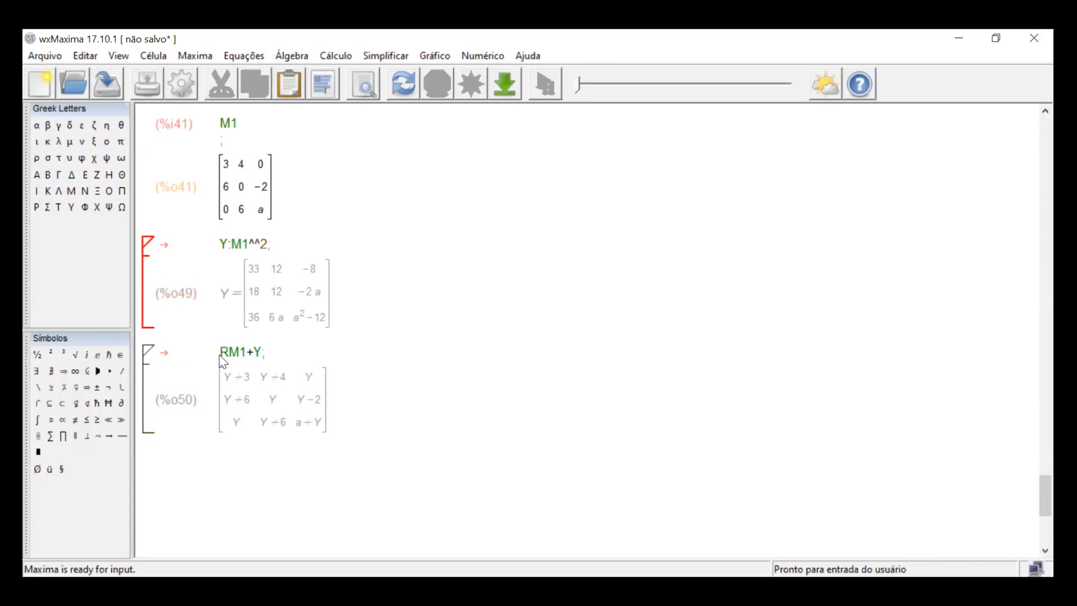
{"action": "key", "text": "shift+Return"}
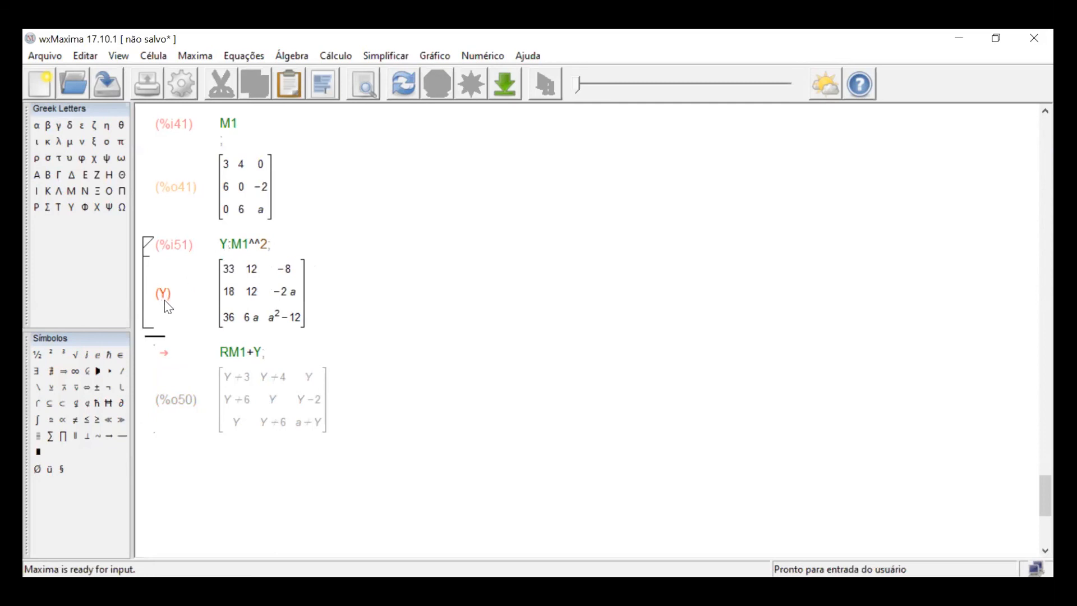
Remove the stray R from the M1+Y cell and re-evaluate it, and compute M1-Y in a new cell
{"action": "left_click", "coordinate": [230, 352]}
{"action": "key", "text": "BackSpace"}
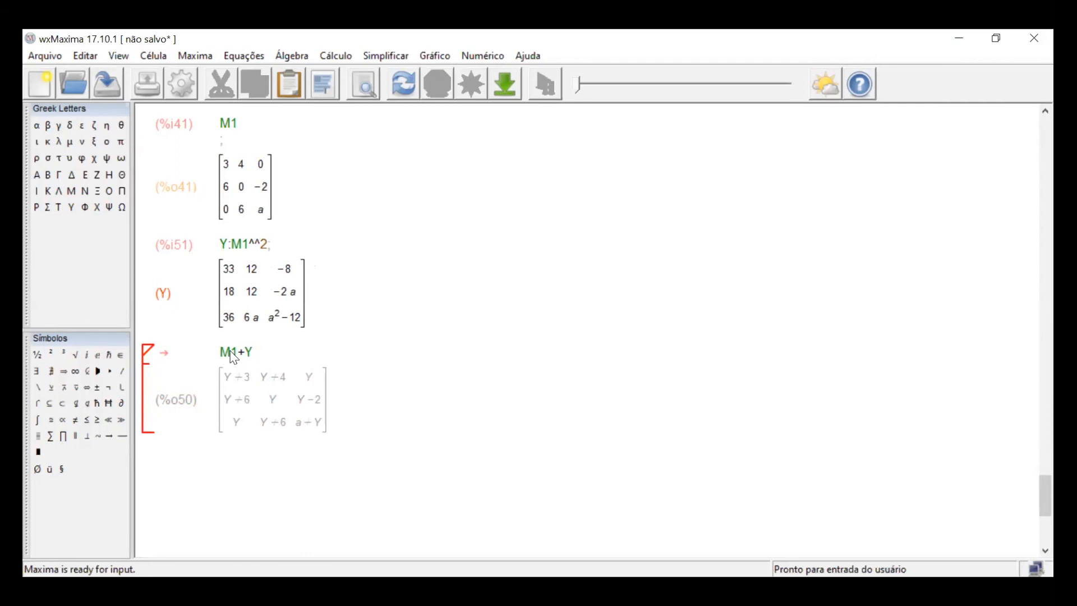
{"action": "key", "text": "shift+Return"}
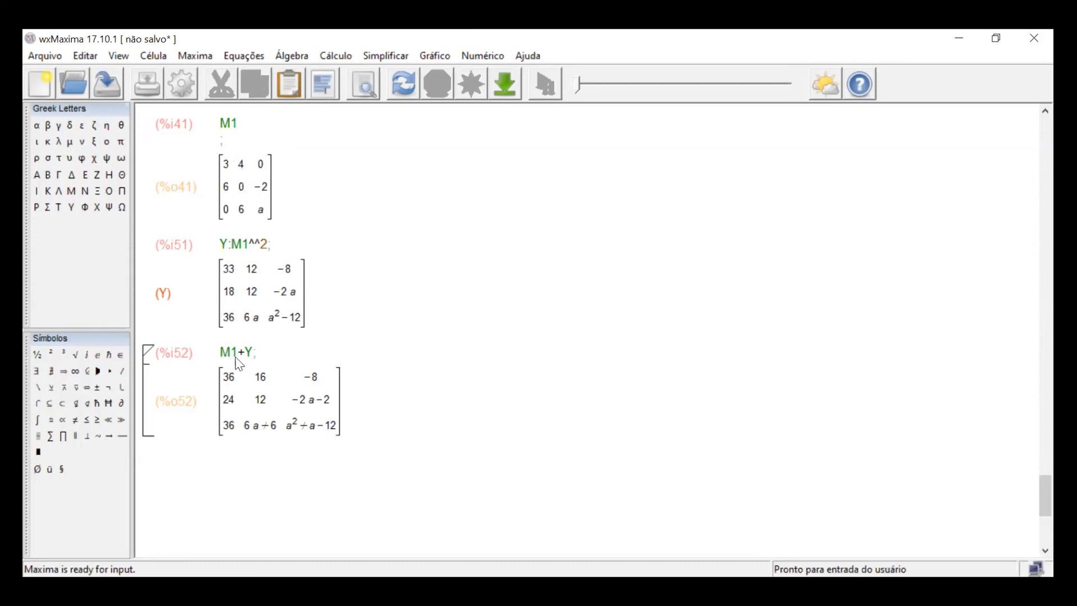
{"action": "type", "text": "M1-Y"}
{"action": "key", "text": "shift+Return"}
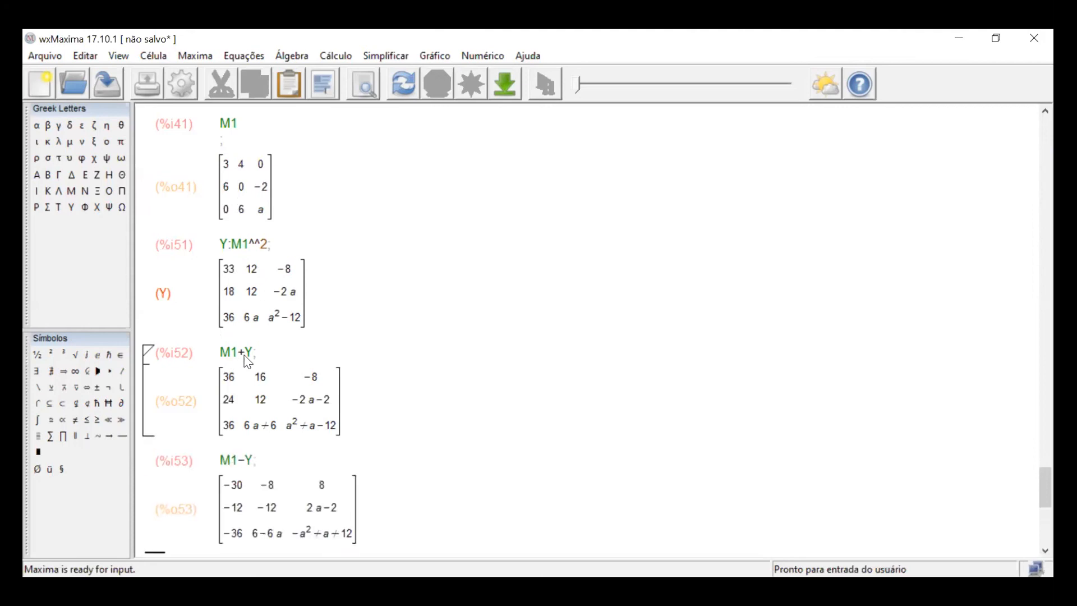